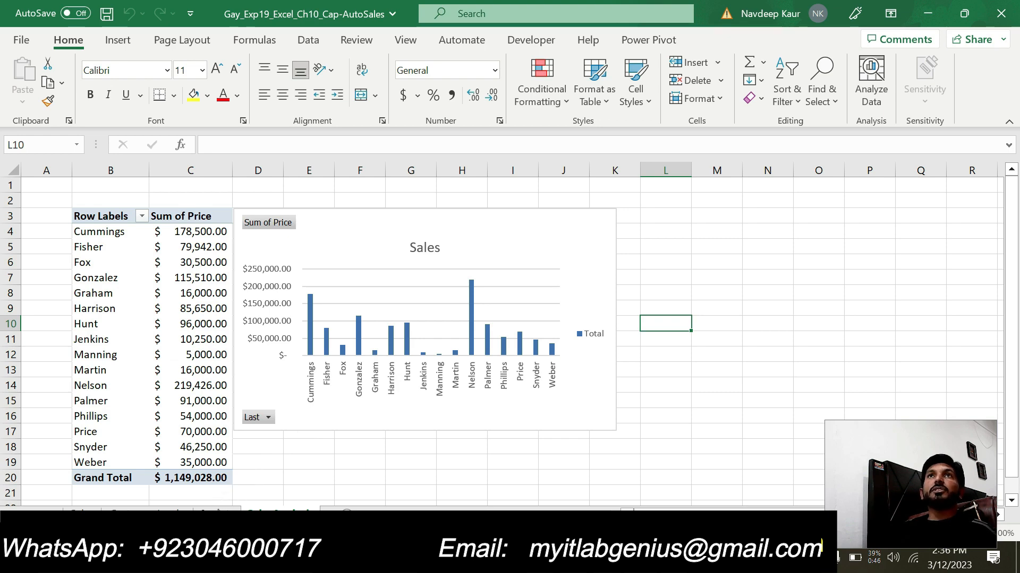
- Look through the worksheets of the completed AutoSales workbook, including the agents table, the vehicle sales table and the sales PivotChart
left_click(217, 515)
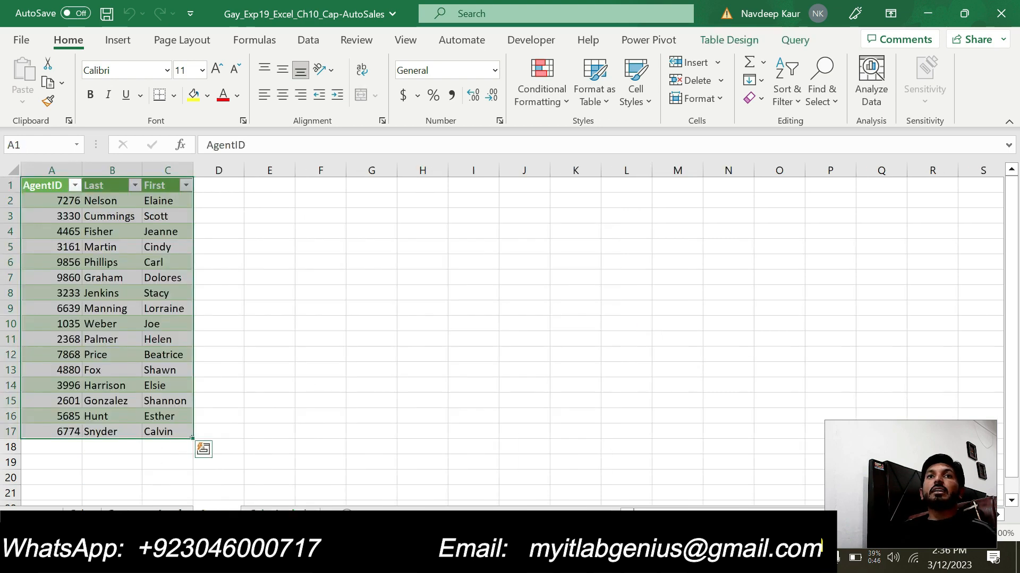
left_click(157, 514)
left_click(82, 515)
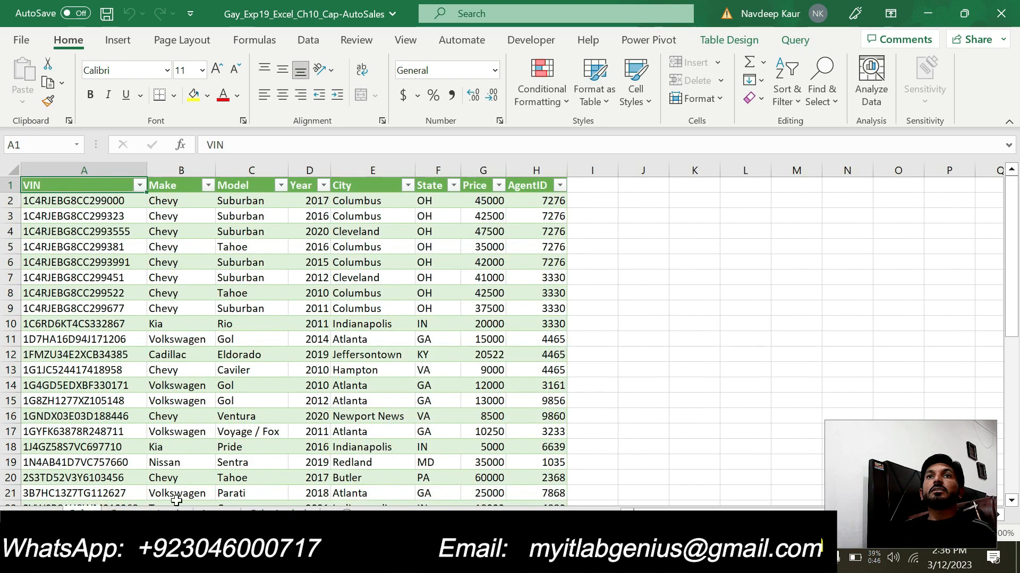
left_click(261, 514)
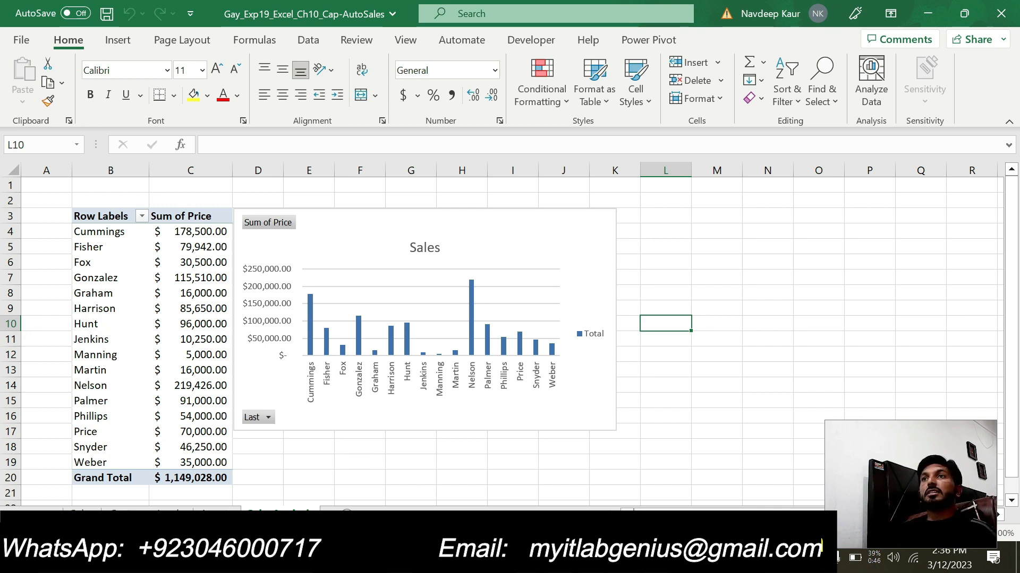
- Switch to the Word instructions, review step 1, and highlight the step 2 instruction about importing e10c1Agents.csv in green
key("alt+Tab")
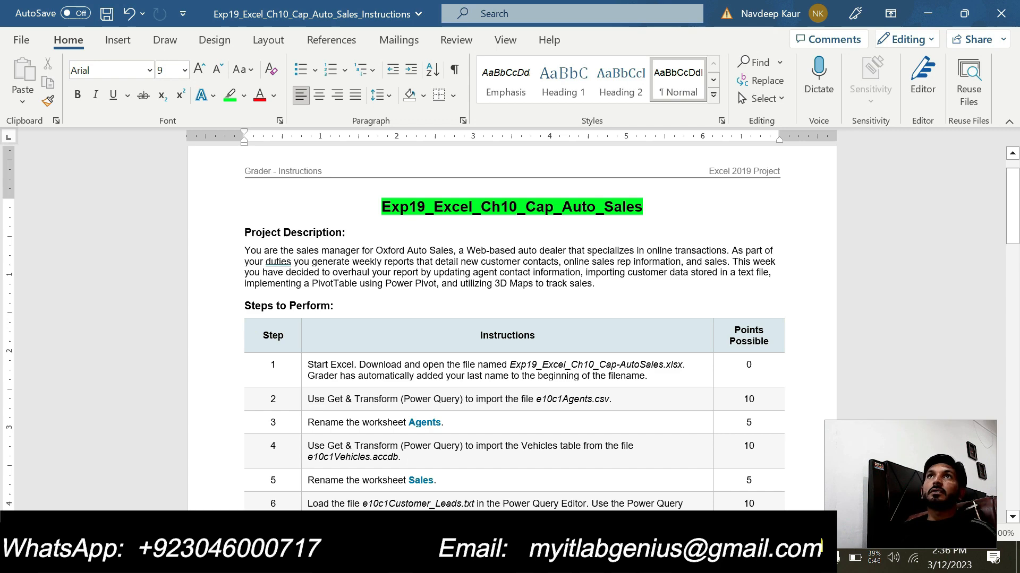
key("ctrl+z")
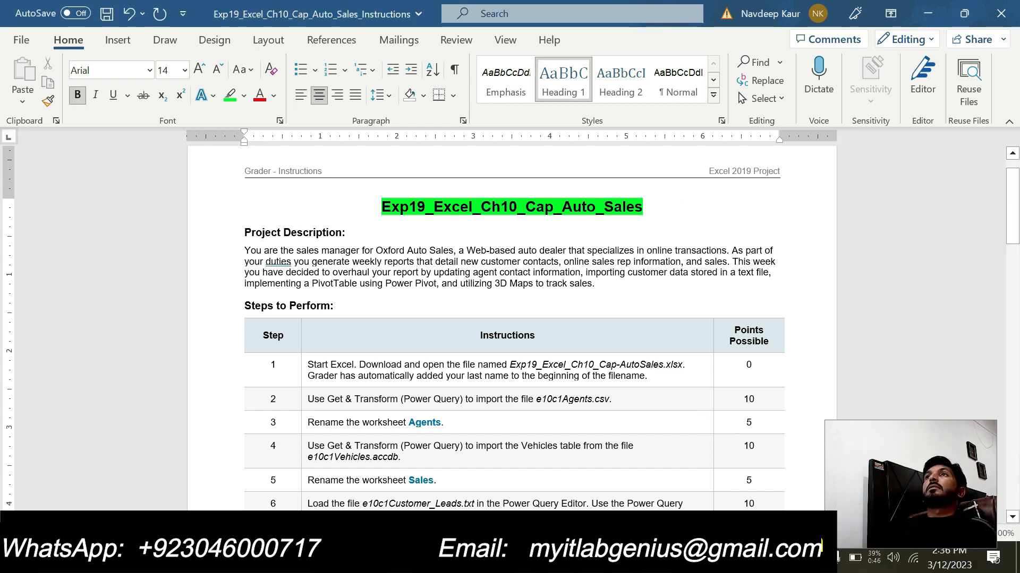
scroll(238, 273, "down", 2)
scroll(237, 274, "up", 1)
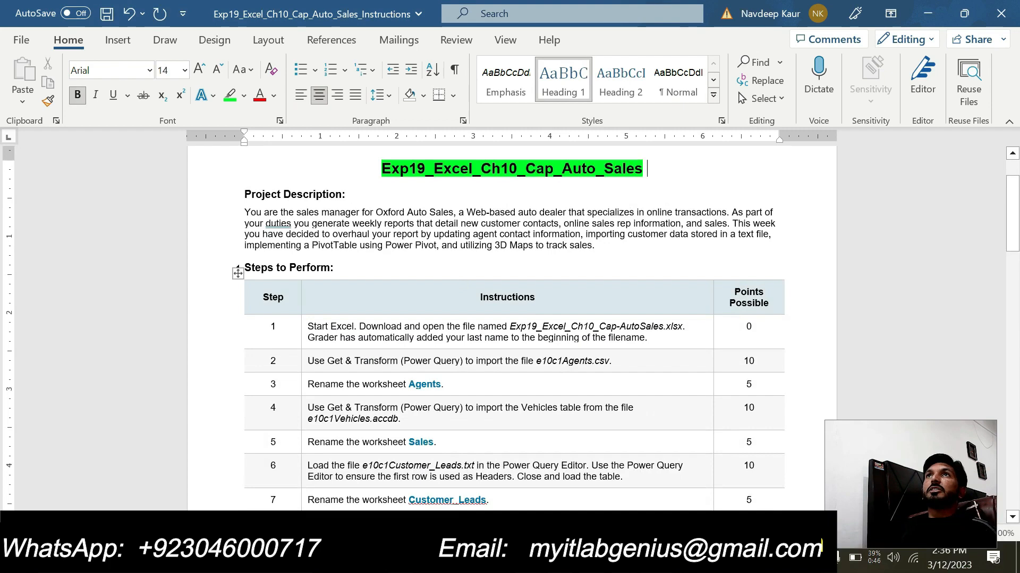
left_click_drag(307, 326, 646, 338)
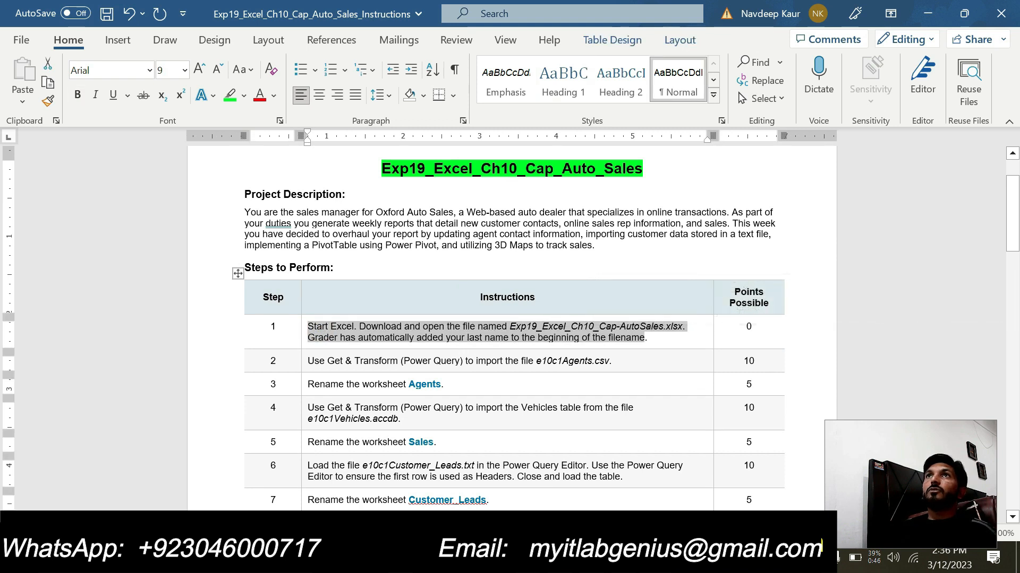
left_click_drag(308, 361, 607, 361)
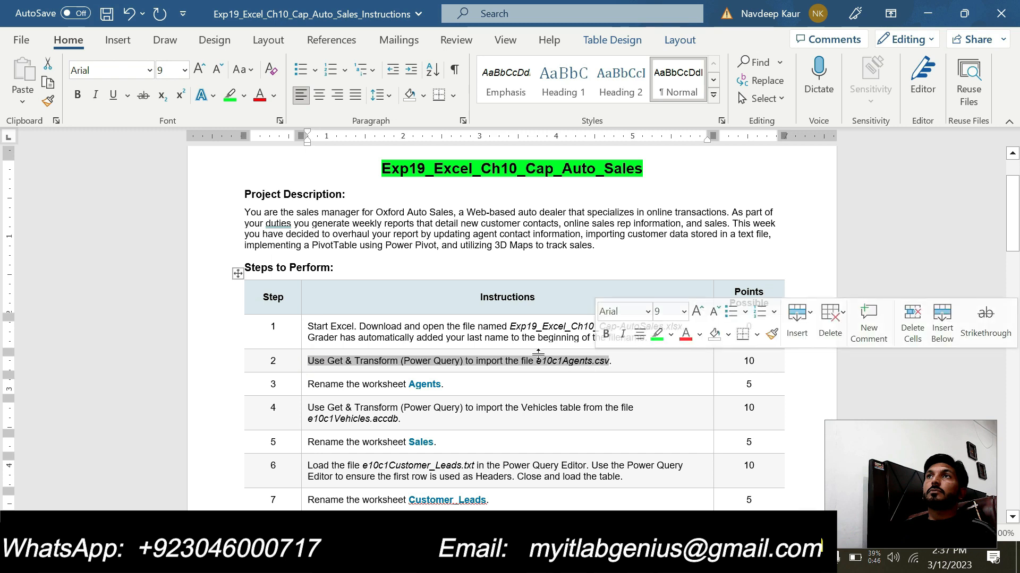
left_click(658, 335)
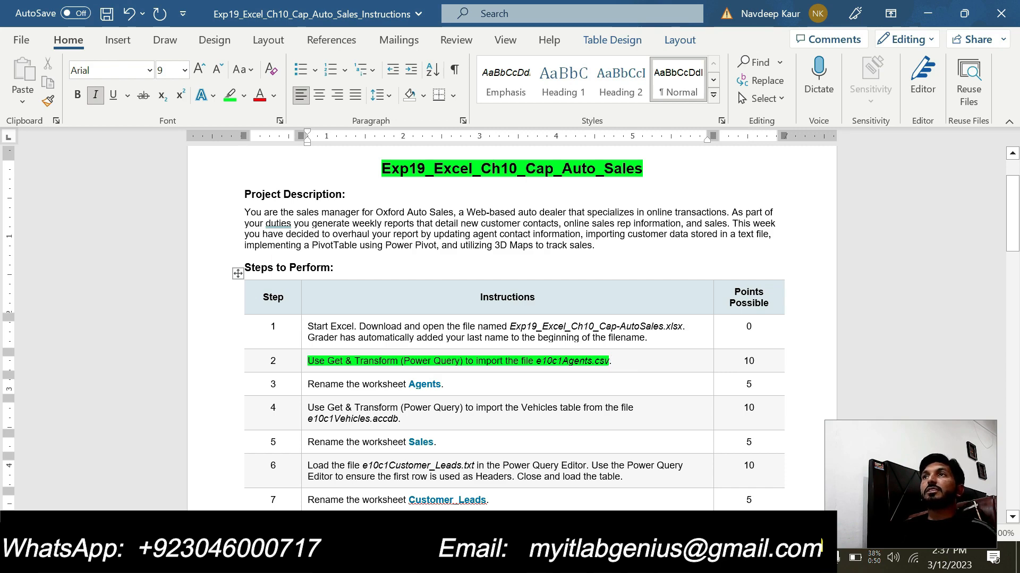
- In the blank Exp19_Excel_Ch10_Cap-AutoSales workbook in Excel, start a Text/CSV import and select e10c1Agents from New folder (3)
key("alt+Tab")
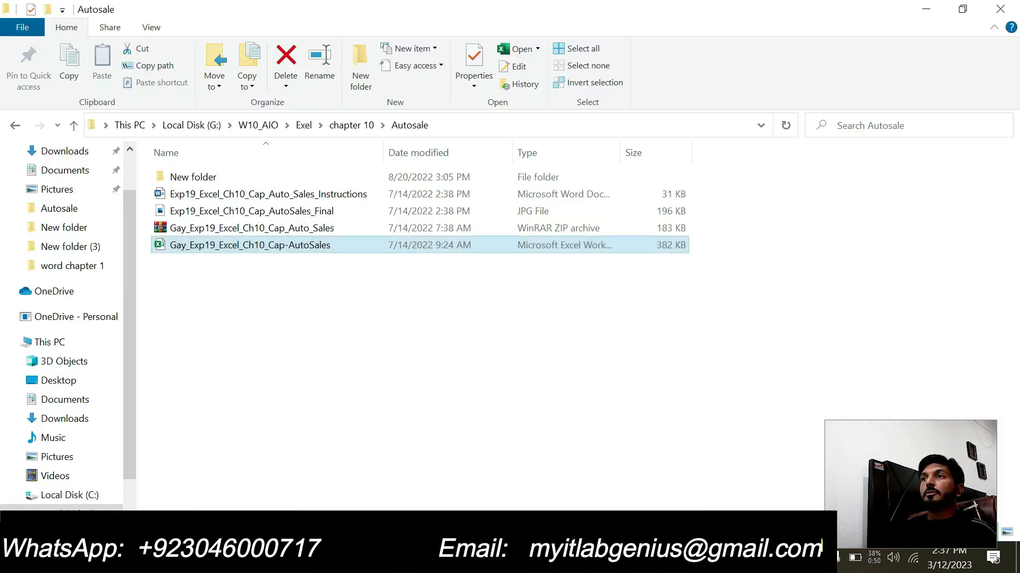
mouse_move(641, 558)
left_click(555, 467)
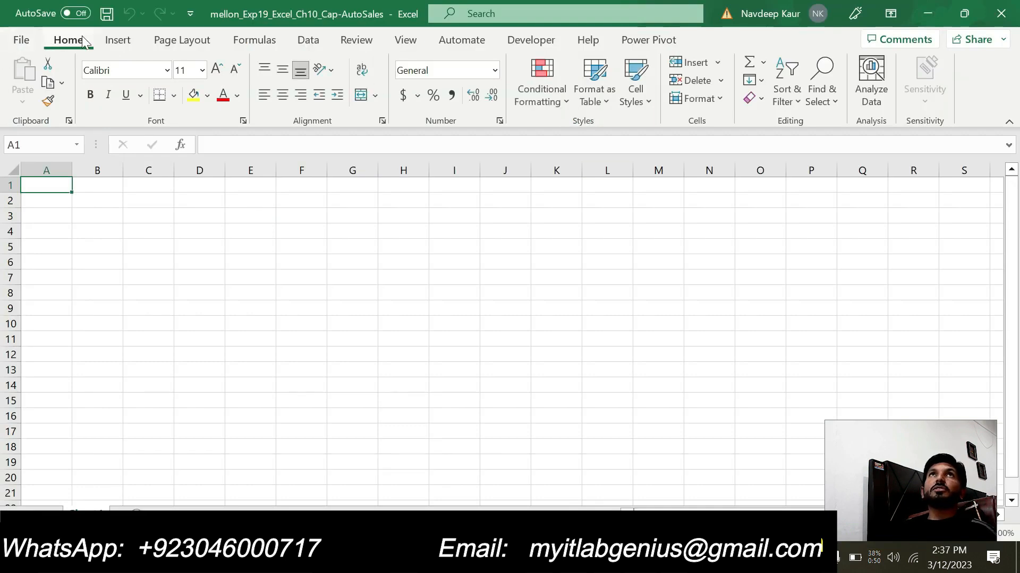
left_click(307, 42)
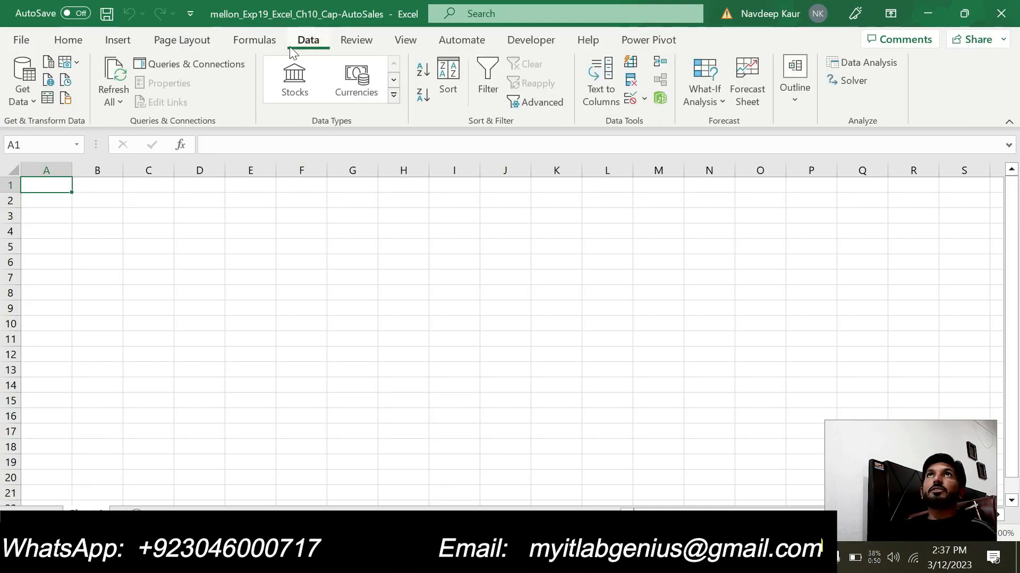
left_click(33, 101)
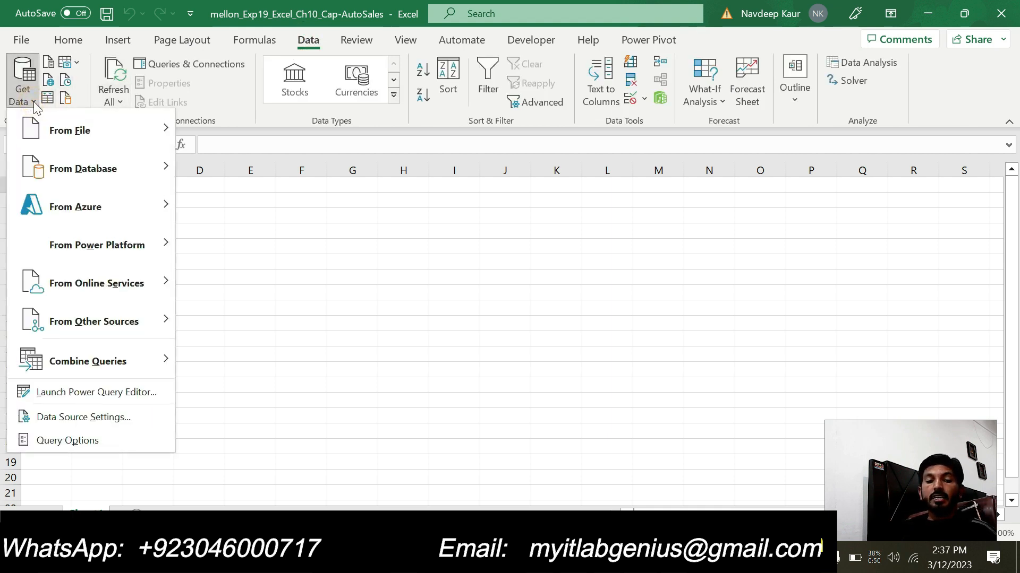
mouse_move(58, 131)
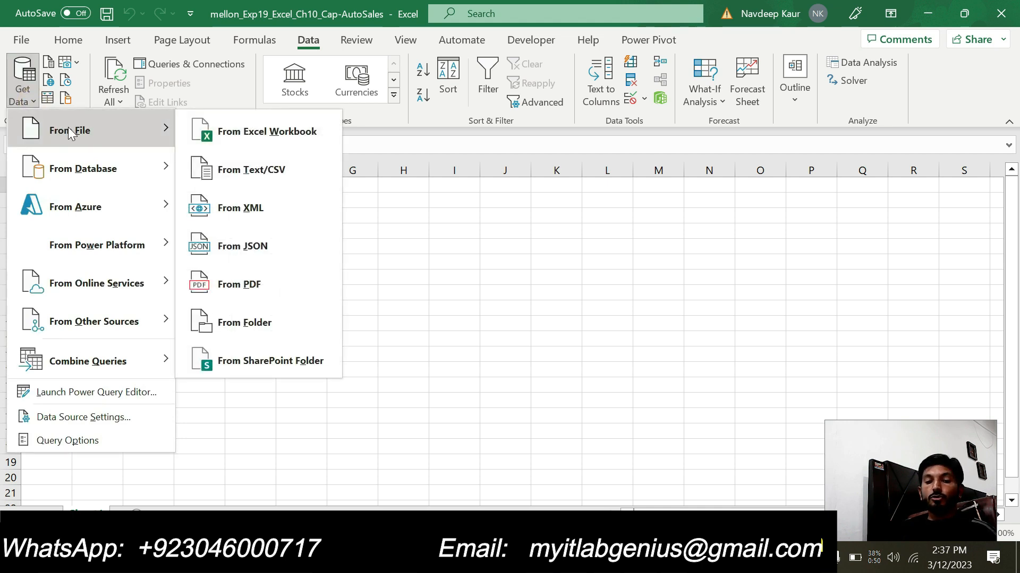
left_click(245, 171)
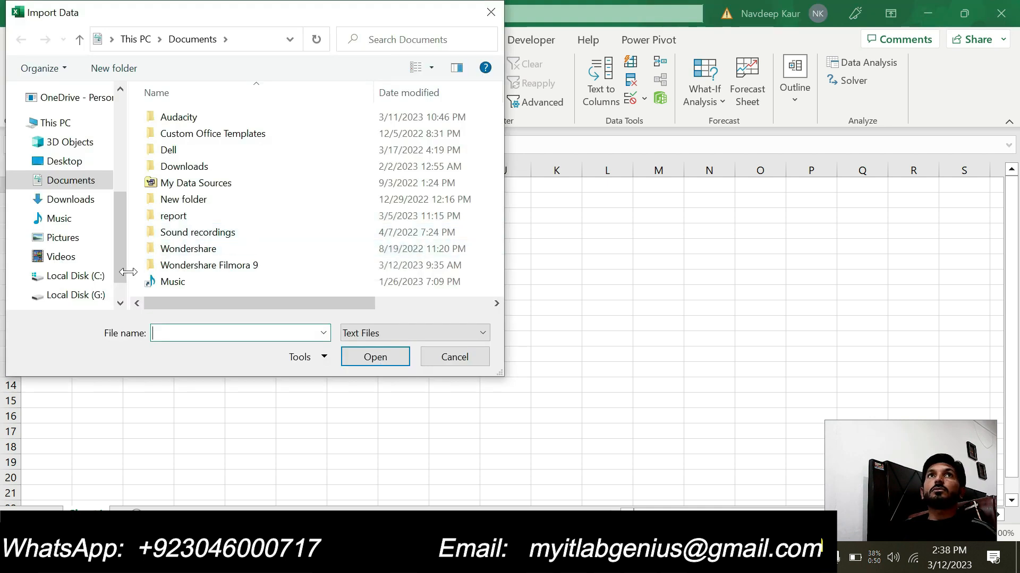
scroll(95, 170, "up", 3)
left_click(98, 133)
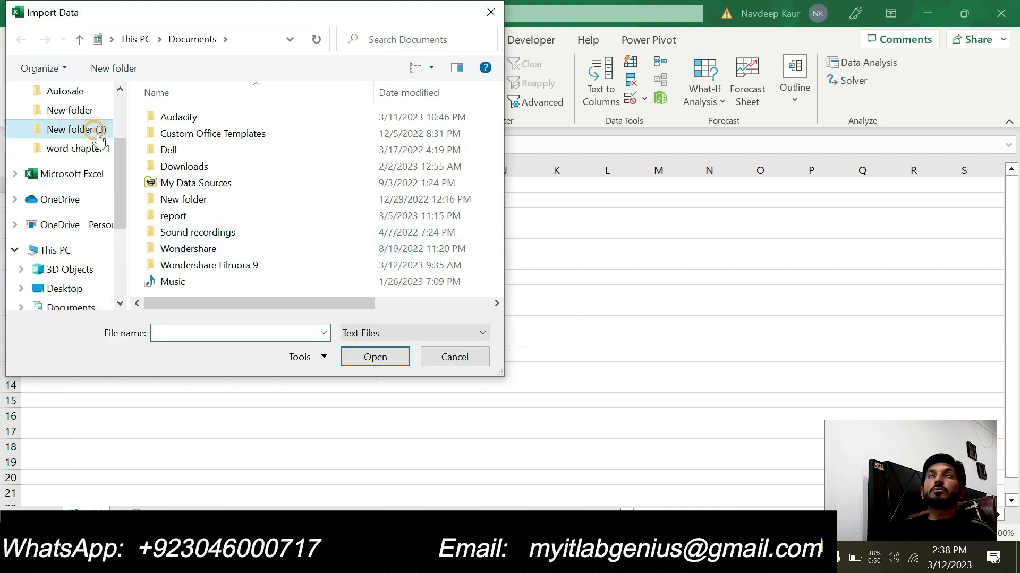
left_click(217, 121)
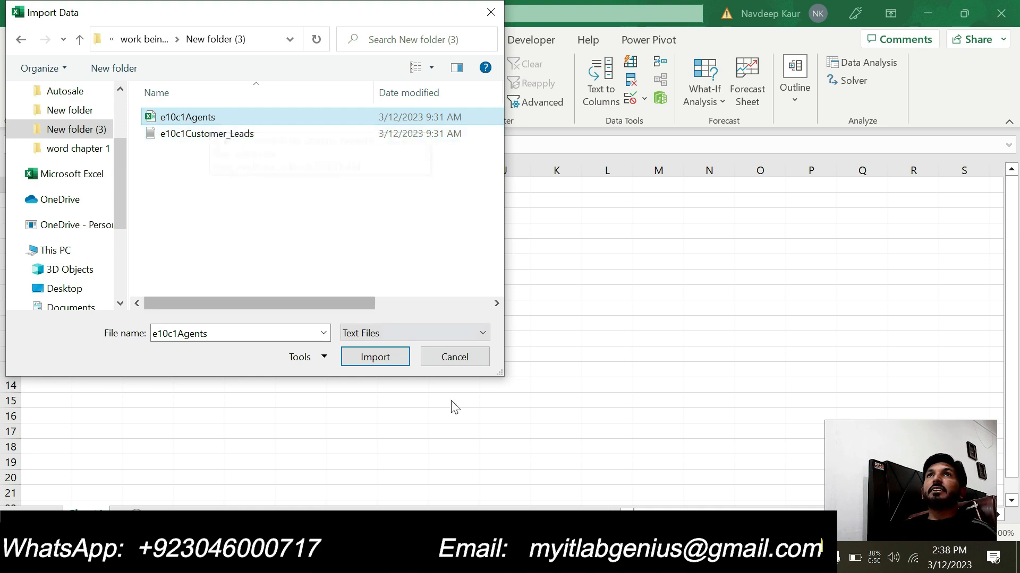
- Check the required file name in step 2 of the Word instructions, and load e10c1Agents.csv into the Excel workbook
left_click(520, 557)
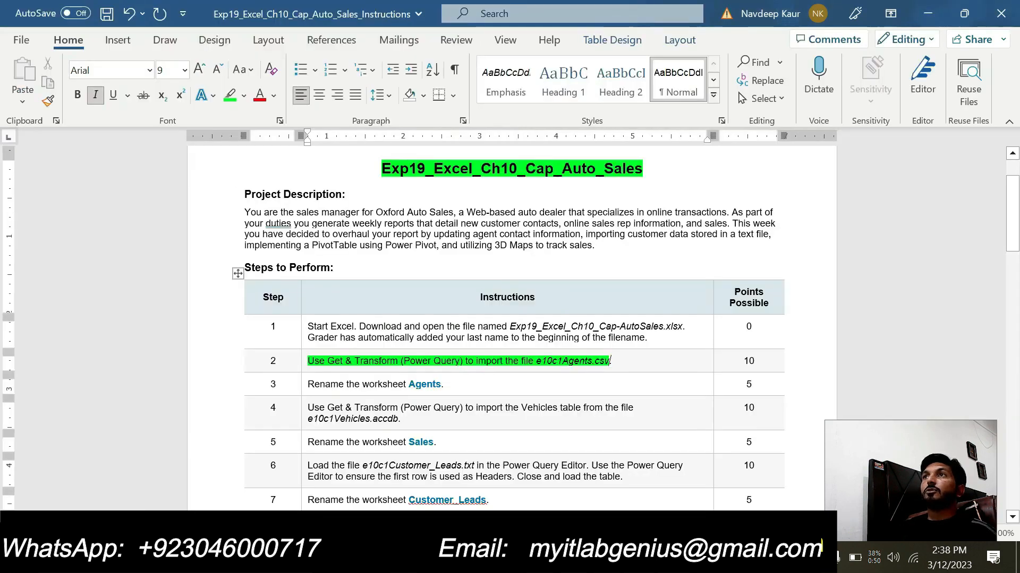
left_click_drag(610, 361, 536, 361)
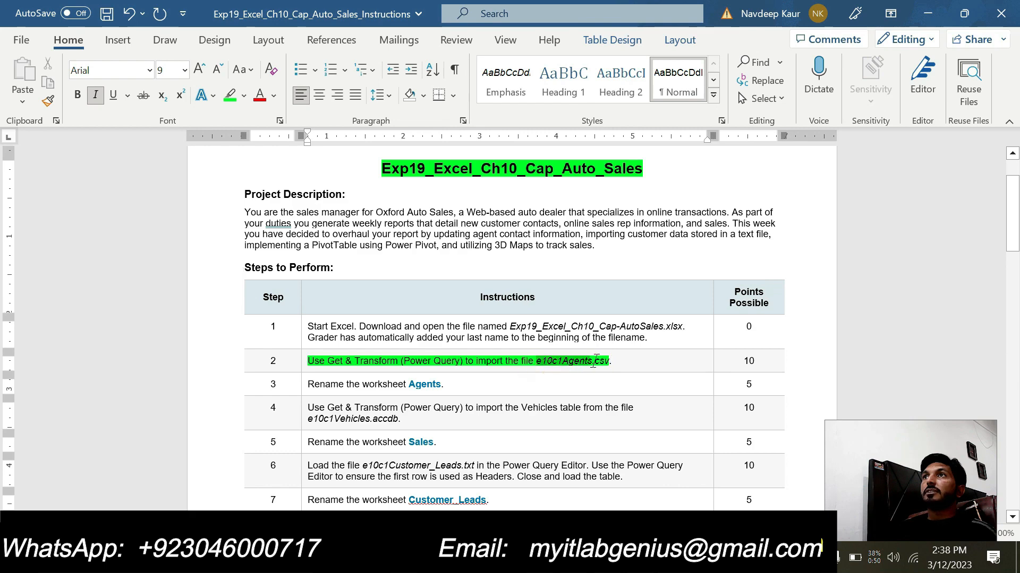
left_click(641, 558)
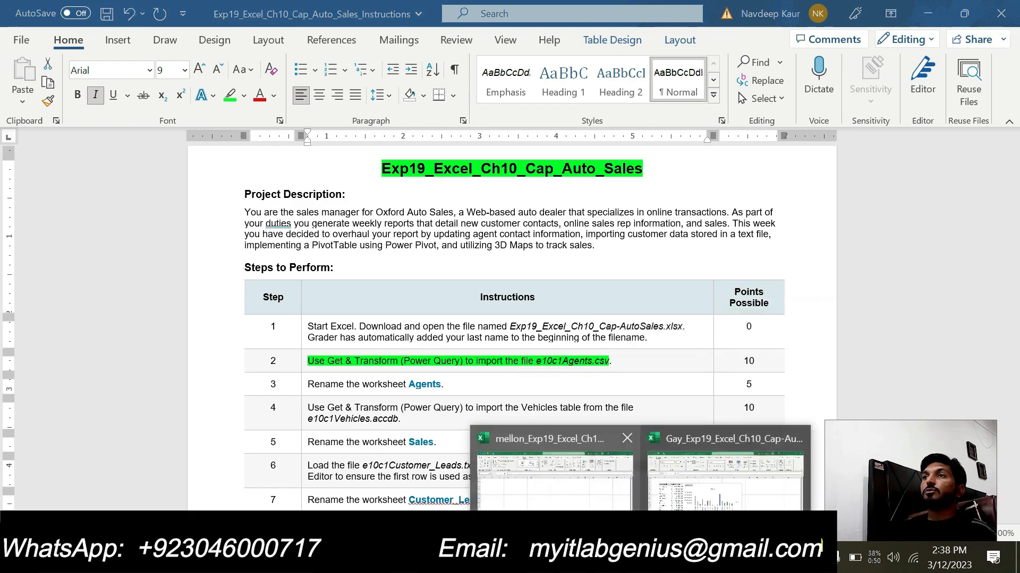
left_click(555, 468)
left_click(361, 359)
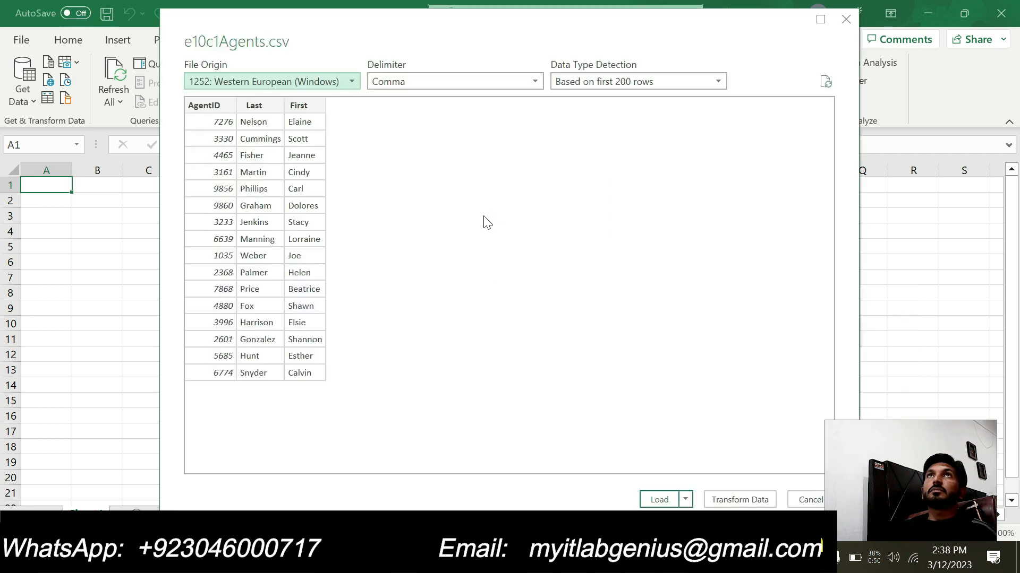
left_click(662, 502)
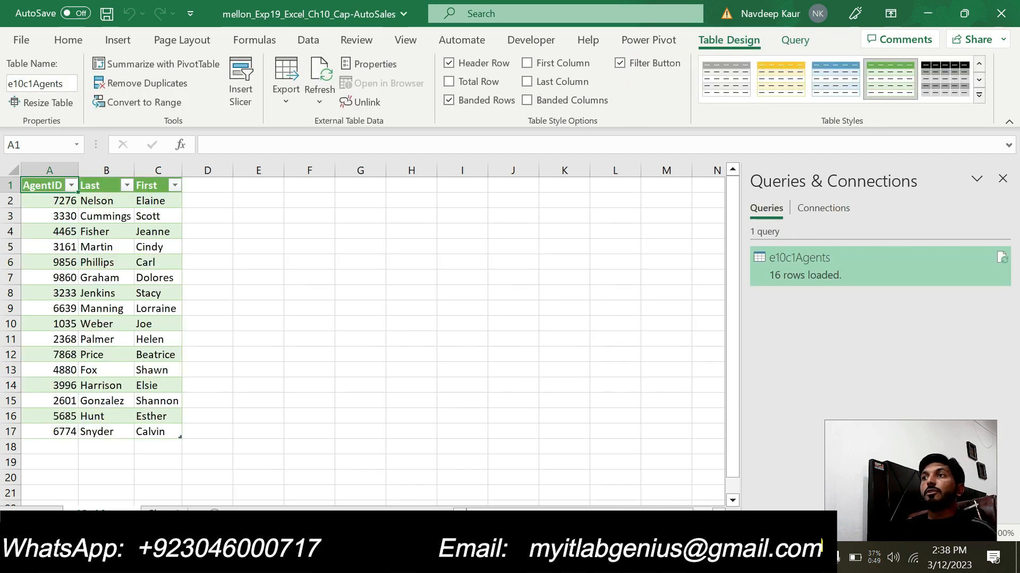
- In the Word instructions, clear the highlight from step 2 and highlight the step 3 instruction "Rename the worksheet Agents" in green
key("alt+Tab")
left_click_drag(308, 361, 614, 361)
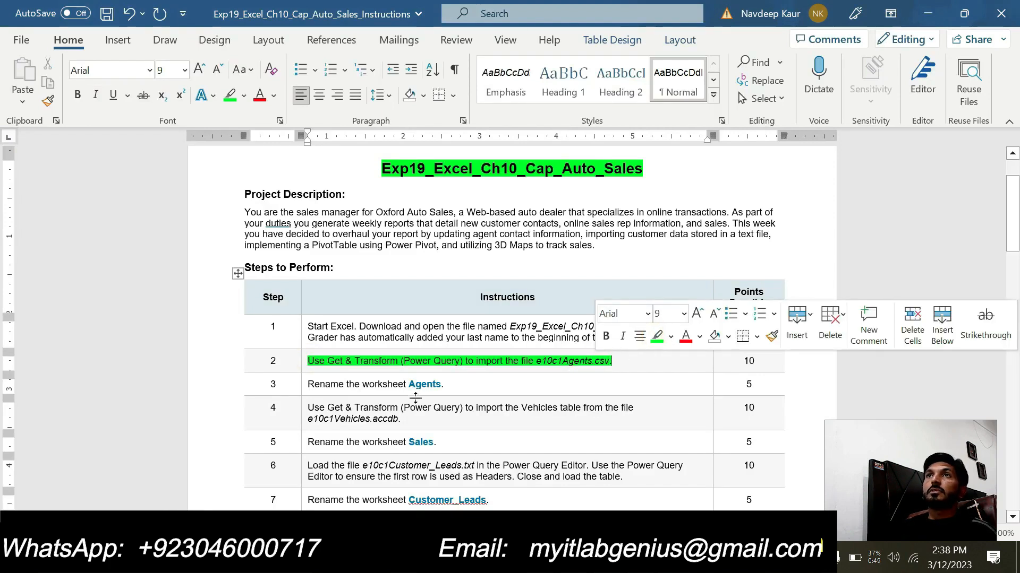
left_click_drag(307, 361, 614, 362)
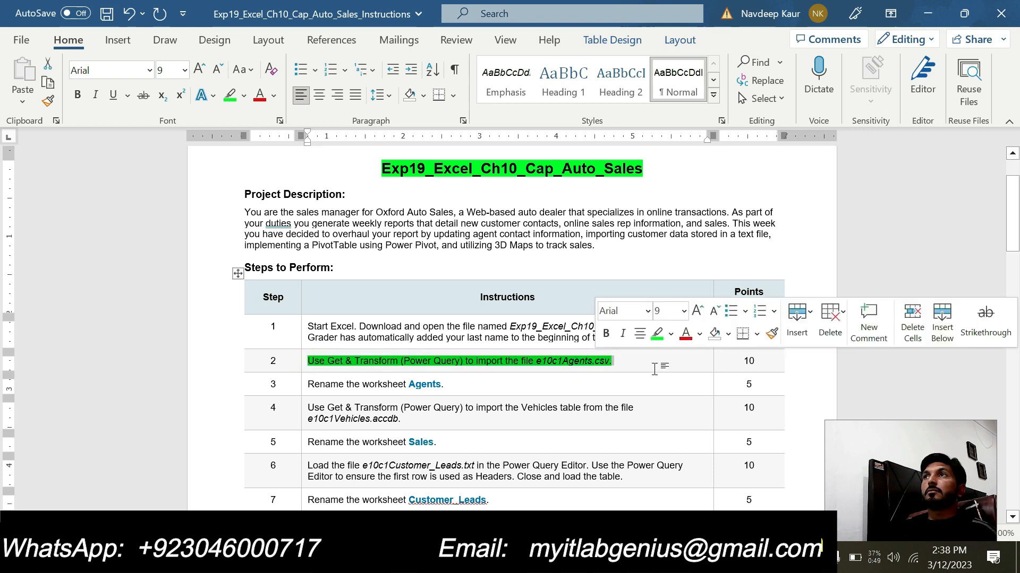
left_click(503, 377)
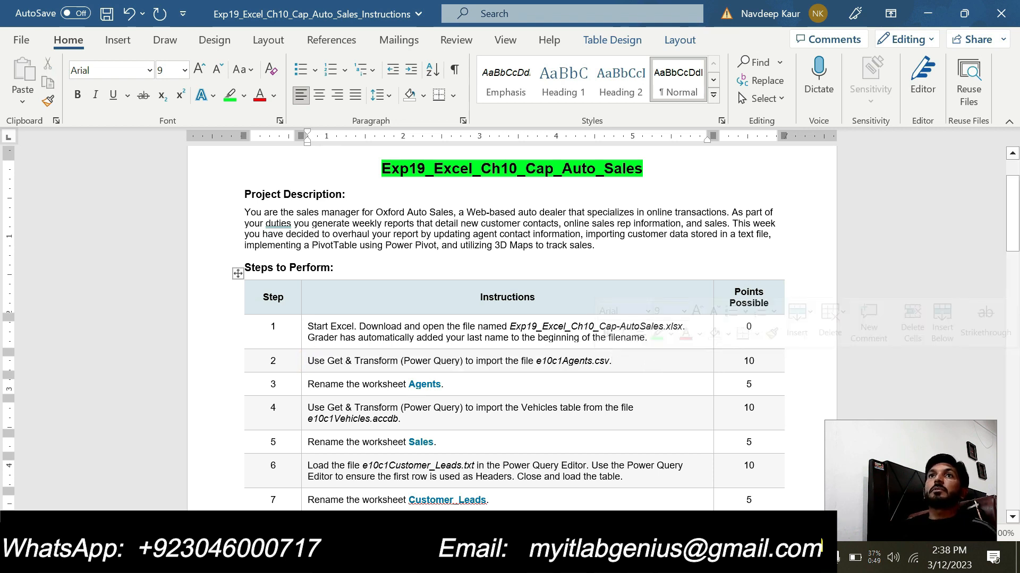
left_click_drag(308, 384, 441, 384)
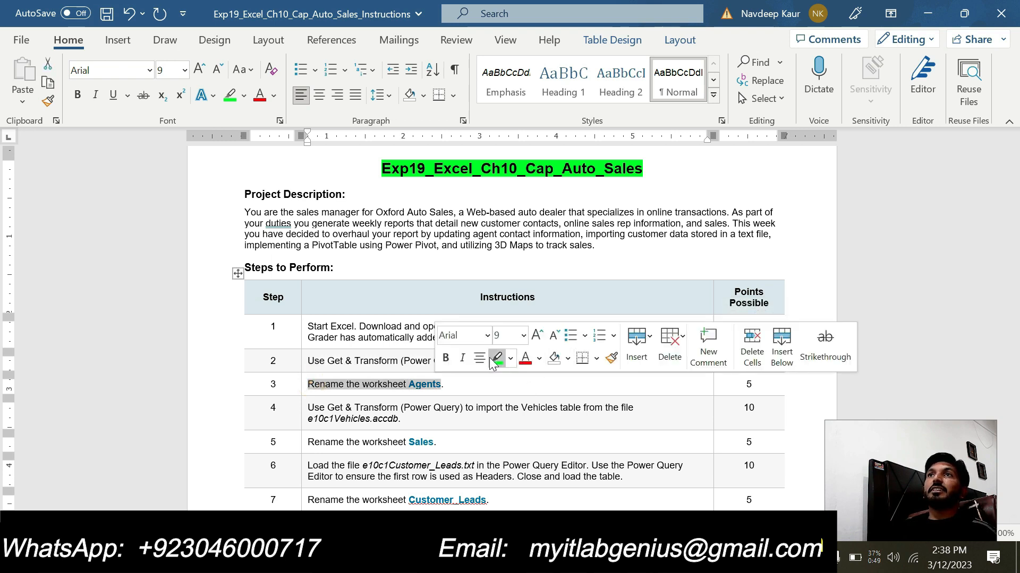
left_click(495, 357)
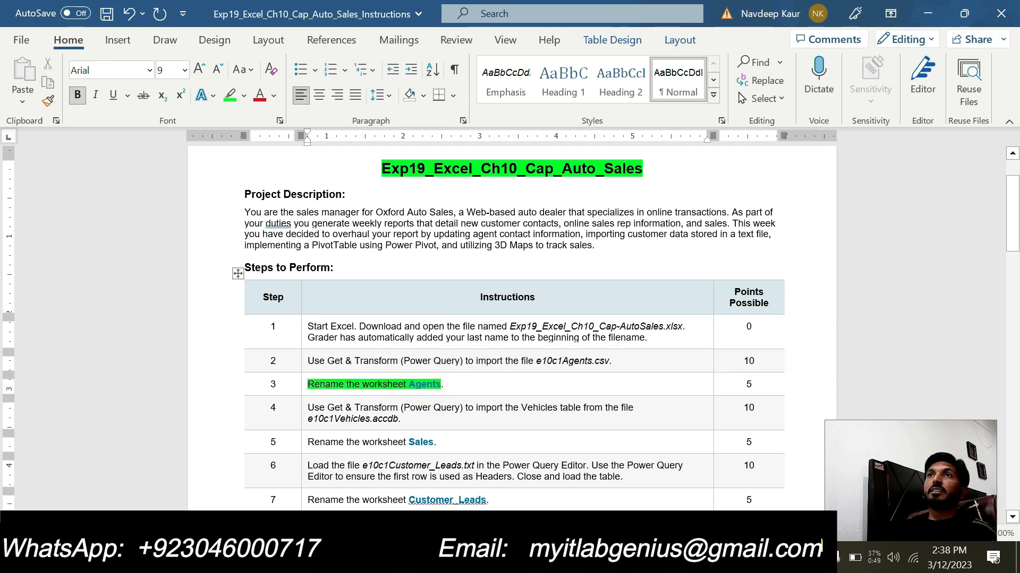
- Copy the name Agents from step 3 and rename the imported data's worksheet in Excel as Agents
left_click_drag(432, 384, 408, 384)
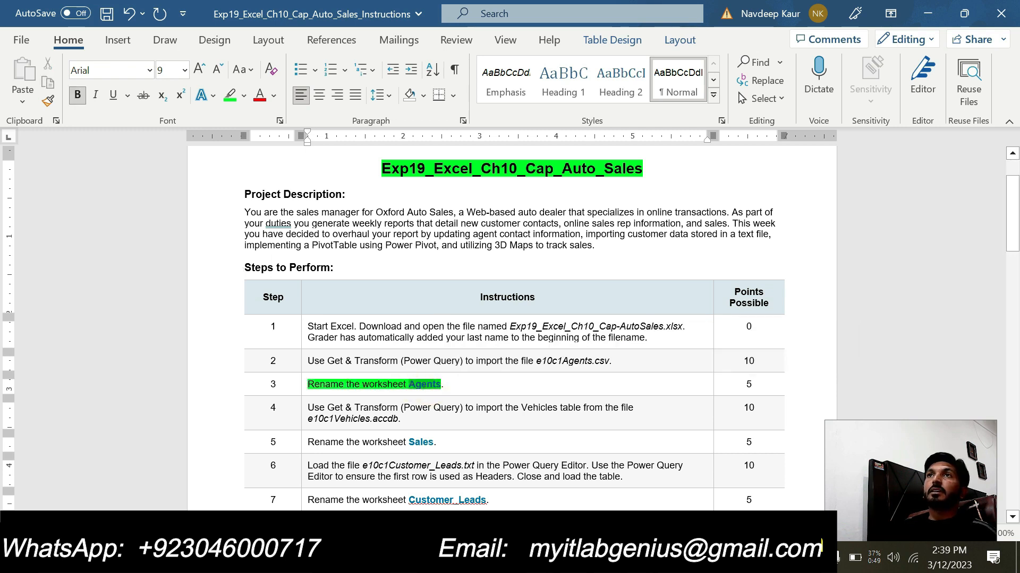
key("ctrl+c")
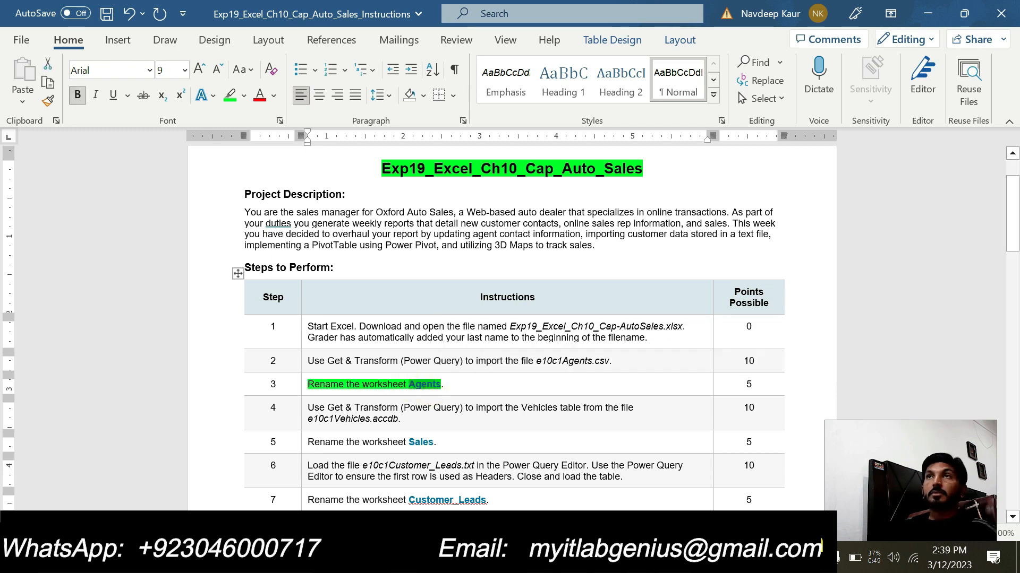
left_click(642, 562)
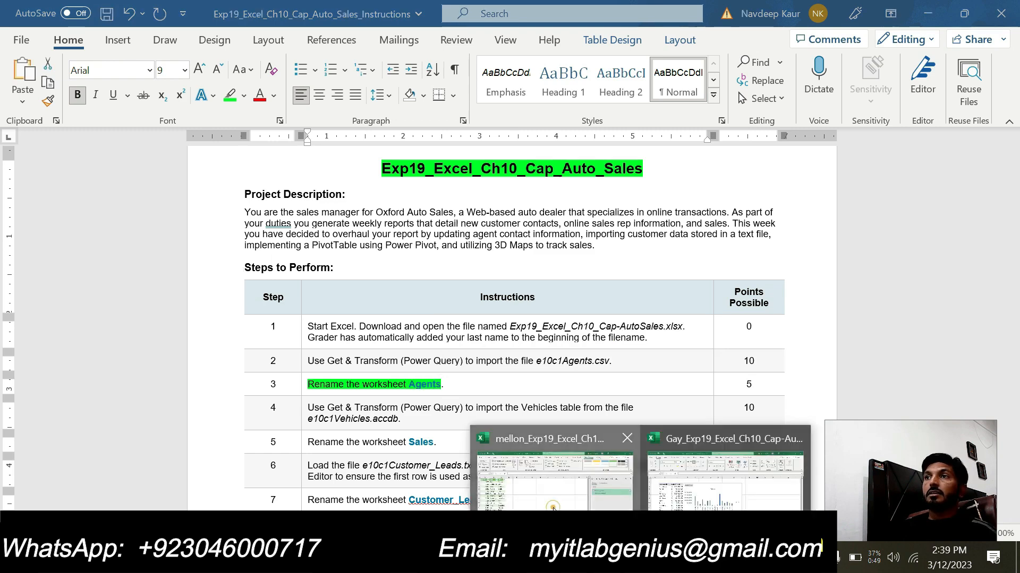
left_click(552, 478)
left_click(128, 507)
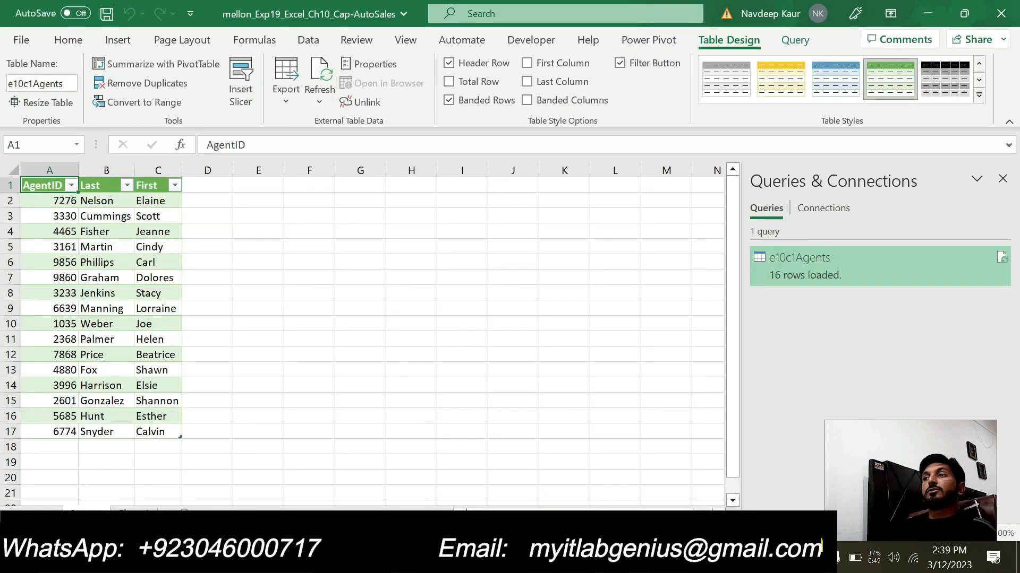
- In the Word instructions, clear the highlight from the step 3 text and highlight step 4 about importing the Vehicles table in green
key("alt+Tab")
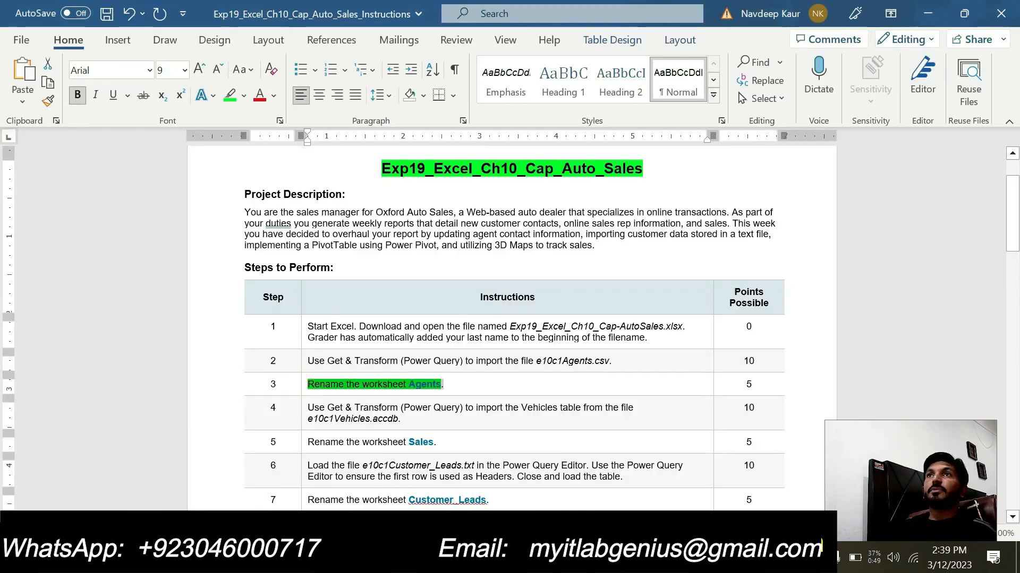
left_click(505, 360)
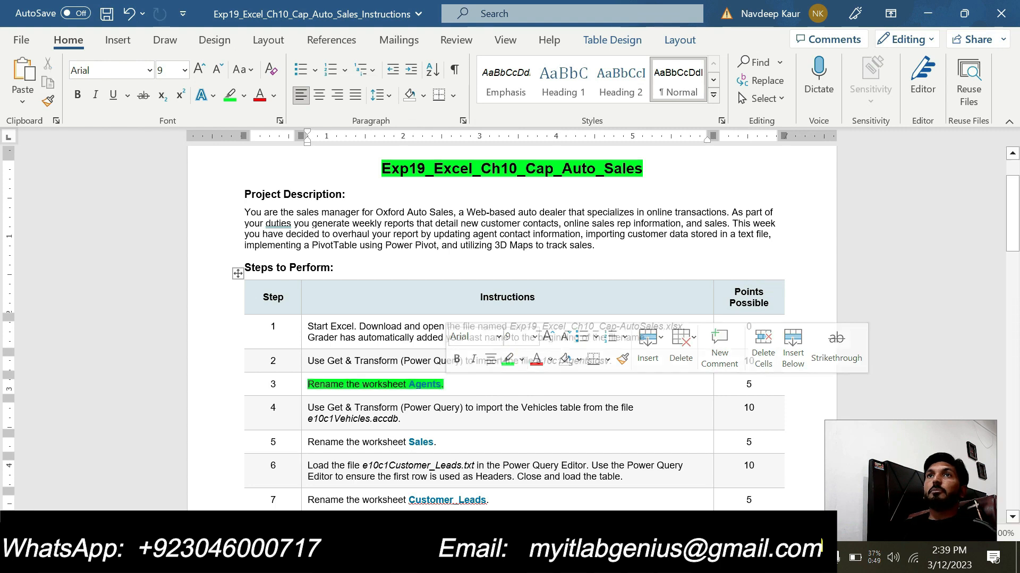
left_click(506, 360)
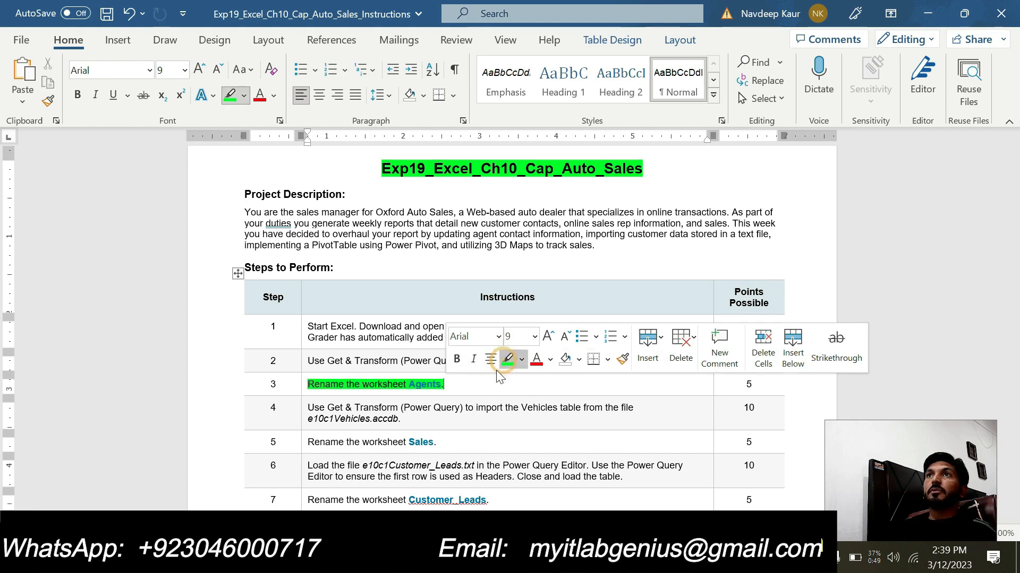
left_click_drag(328, 386, 322, 386)
left_click_drag(404, 418, 308, 407)
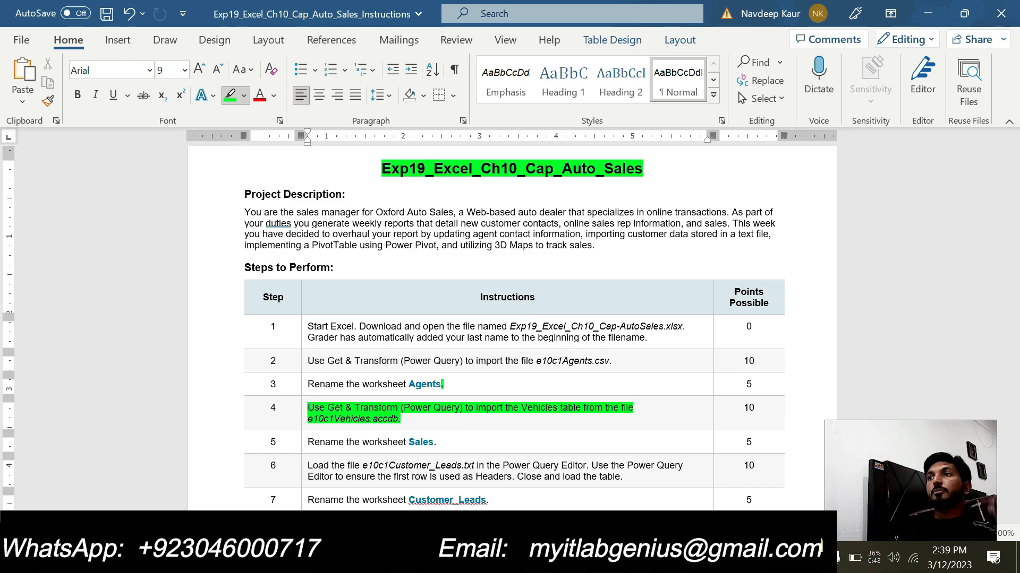
- Switch to the Excel workbook and import the Vehicles table from the Access database e10c1Vehicles.accdb
mouse_move(637, 558)
left_click(571, 509)
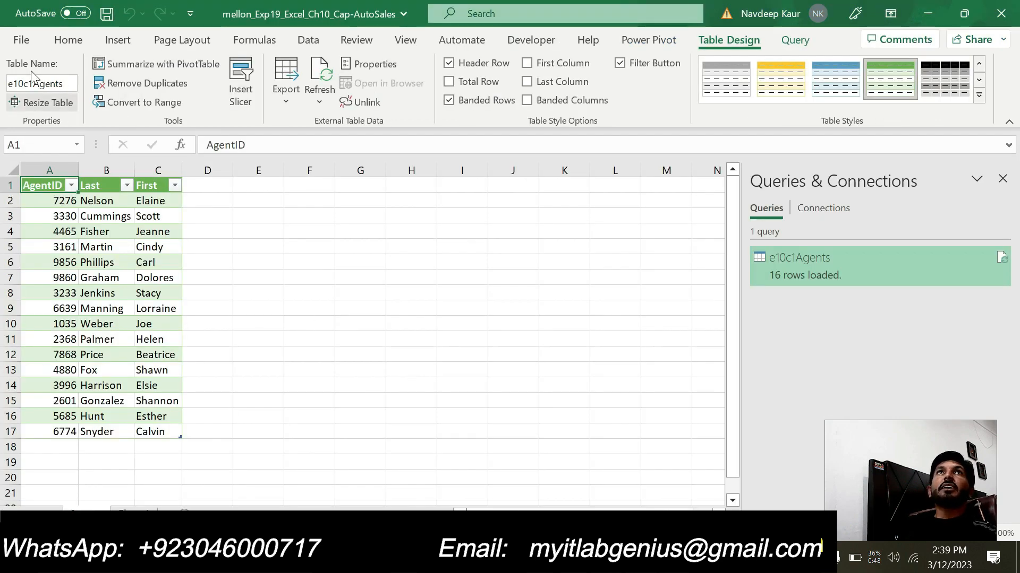
left_click(293, 42)
left_click(33, 100)
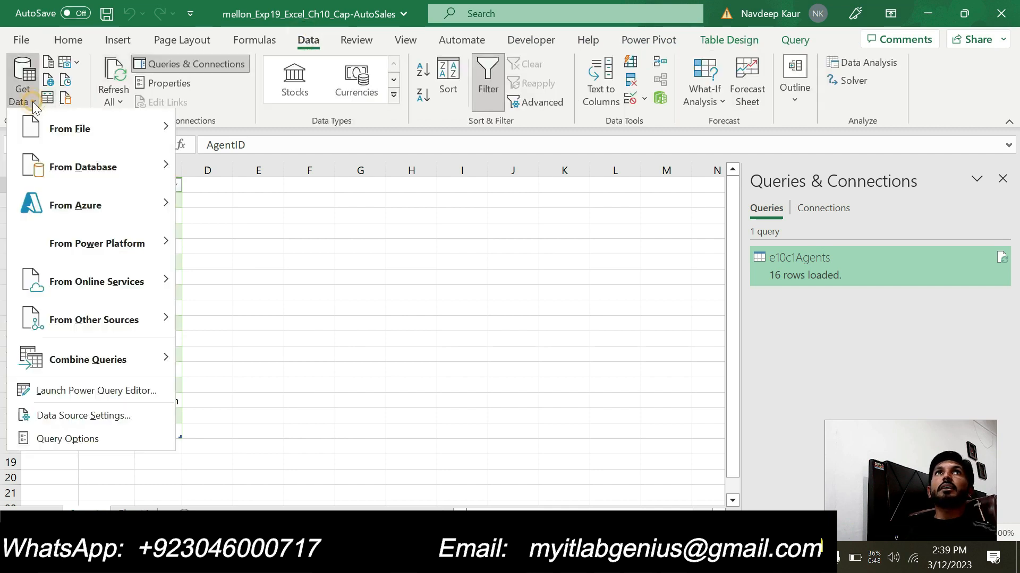
mouse_move(130, 167)
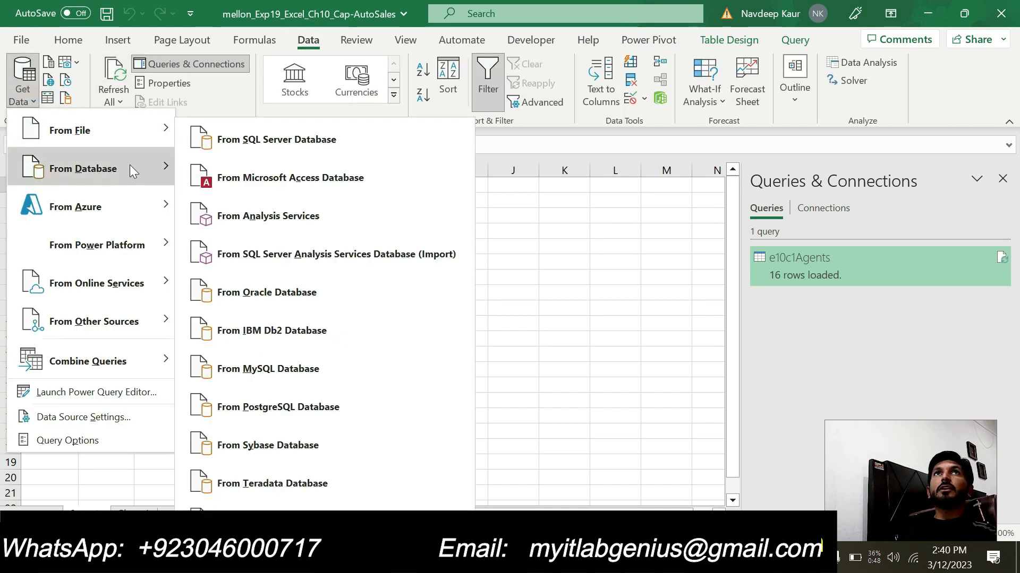
left_click(256, 177)
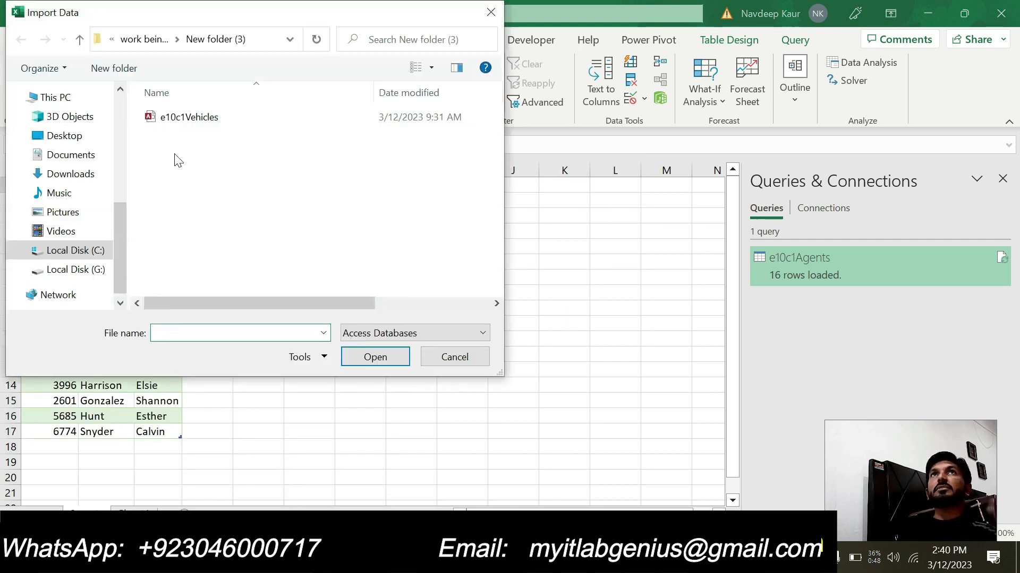
left_click(187, 126)
left_click(371, 356)
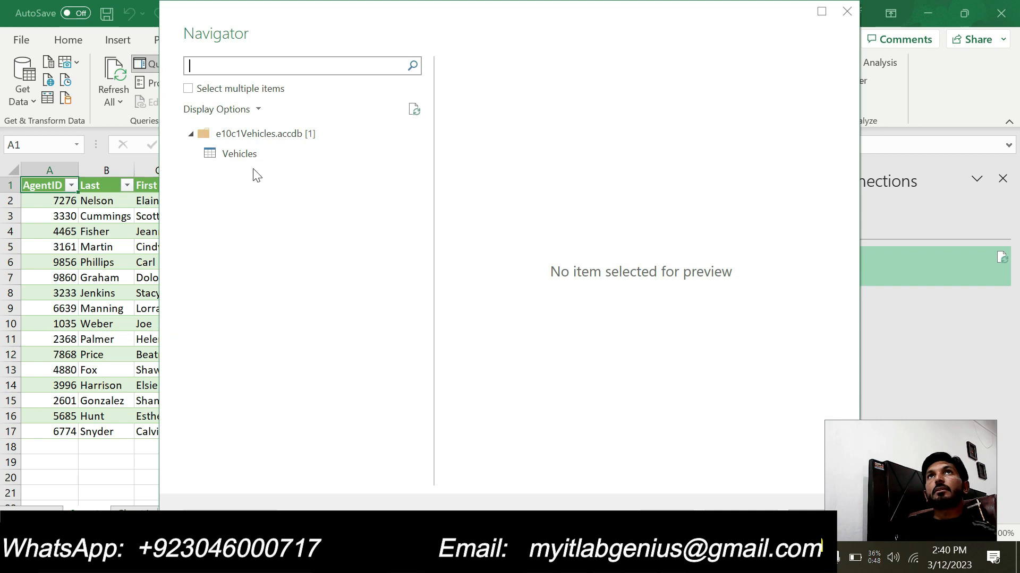
left_click(249, 161)
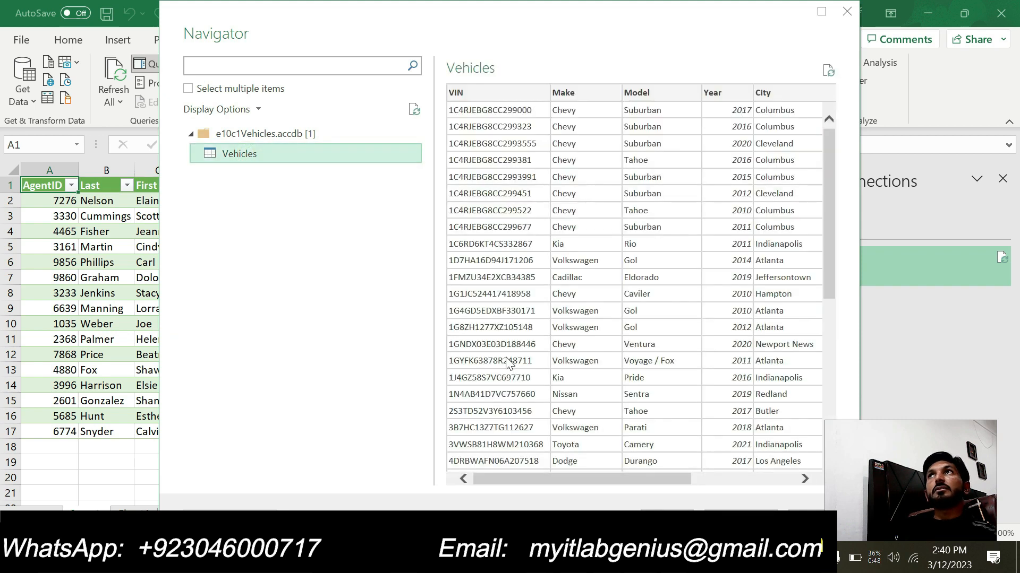
left_click(661, 520)
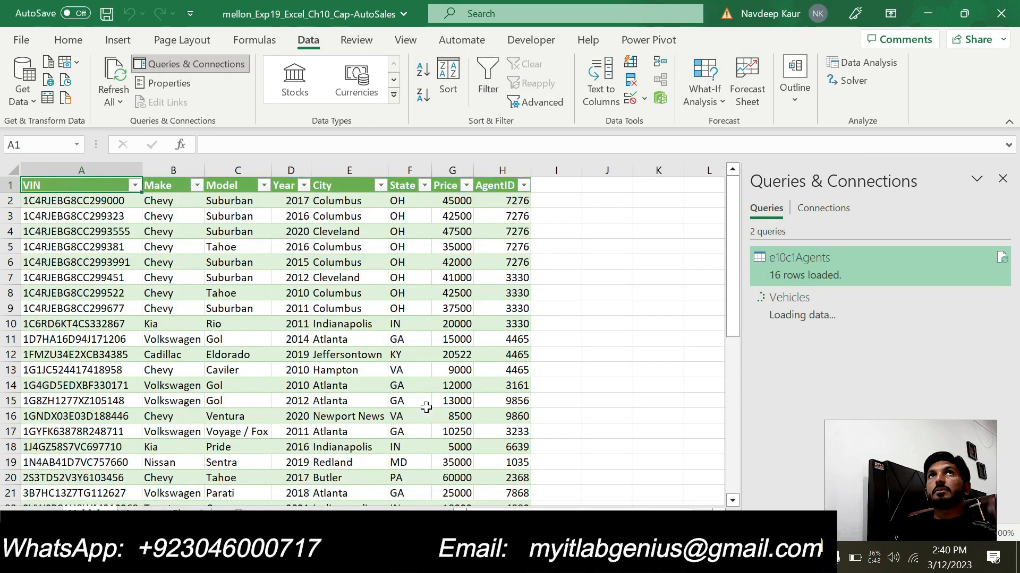
- In the Word instructions, clear the highlight from step 4 and highlight the step 5 instruction "Rename the worksheet Sales" in green
left_click(573, 558)
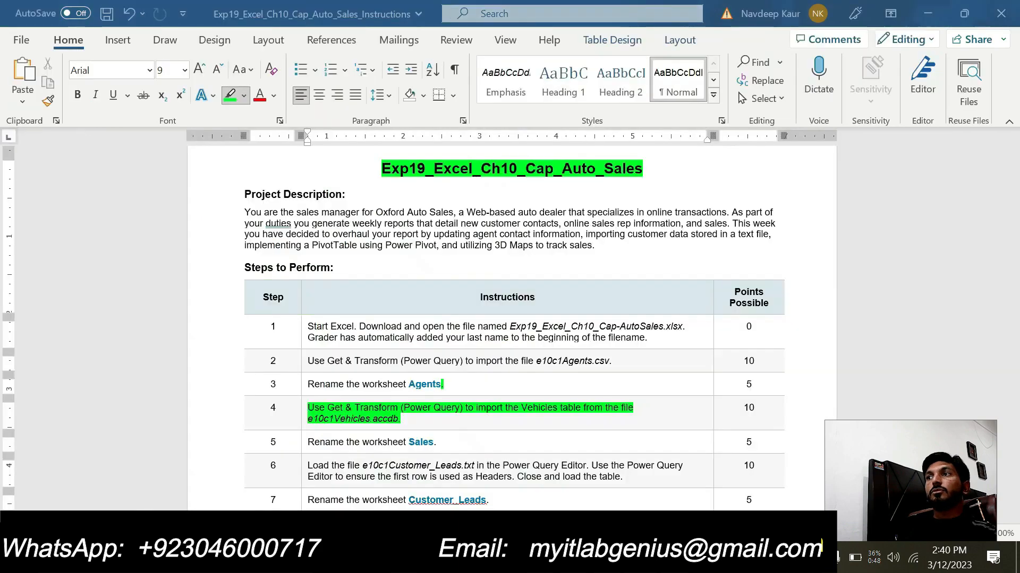
left_click_drag(412, 423, 306, 407)
key("ctrl+alt+h")
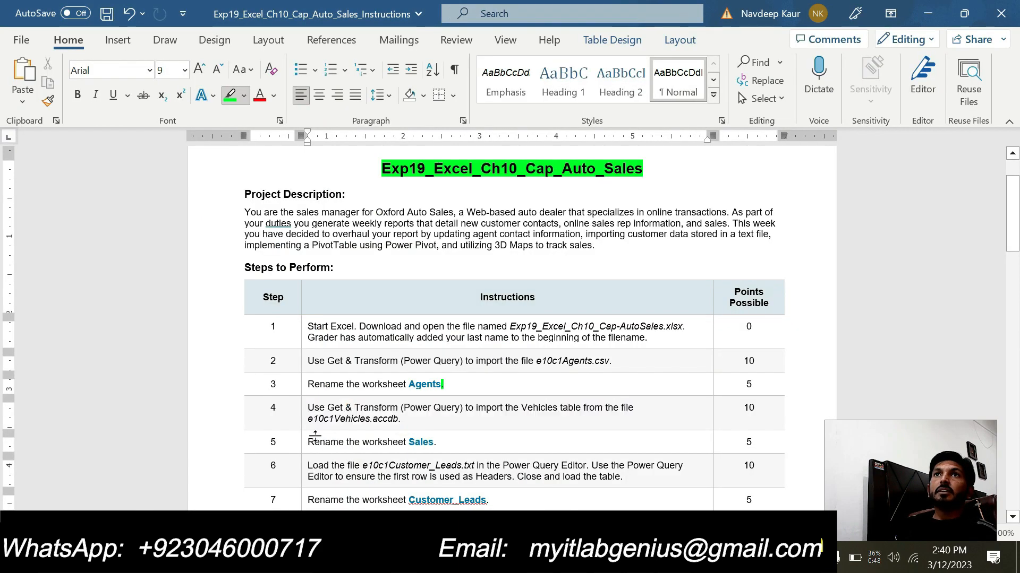
left_click(310, 440)
left_click_drag(310, 440, 441, 443)
key("ctrl+alt+h")
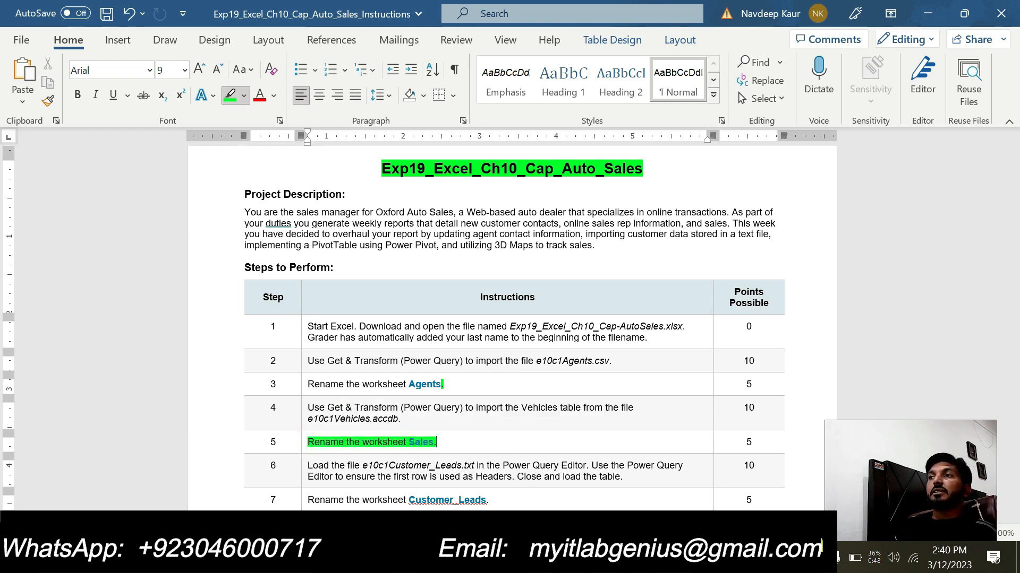
- Switch to Excel and rename the worksheet holding the imported Vehicles table as Sales
left_click(640, 558)
left_click(563, 503)
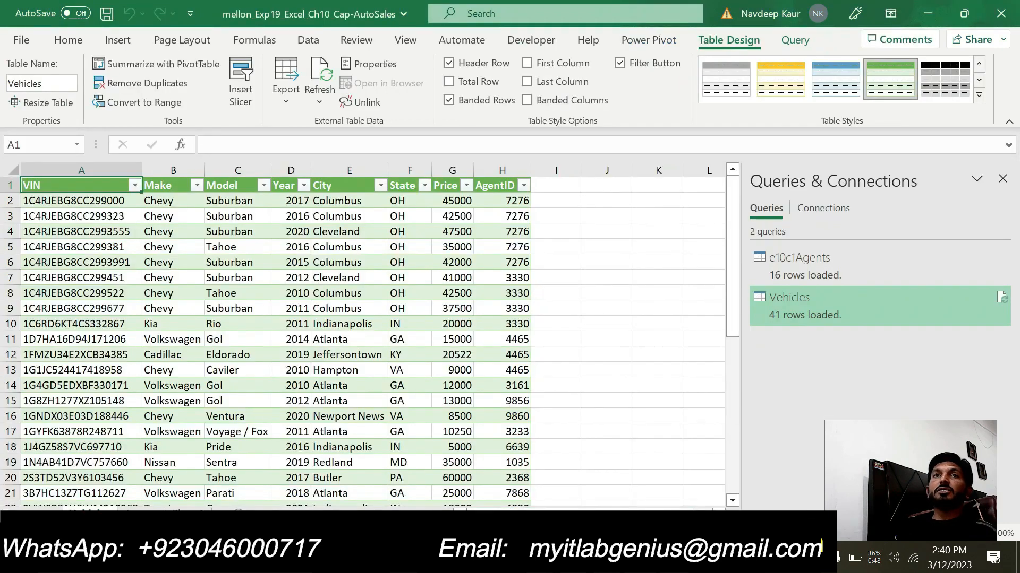
double_click(93, 511)
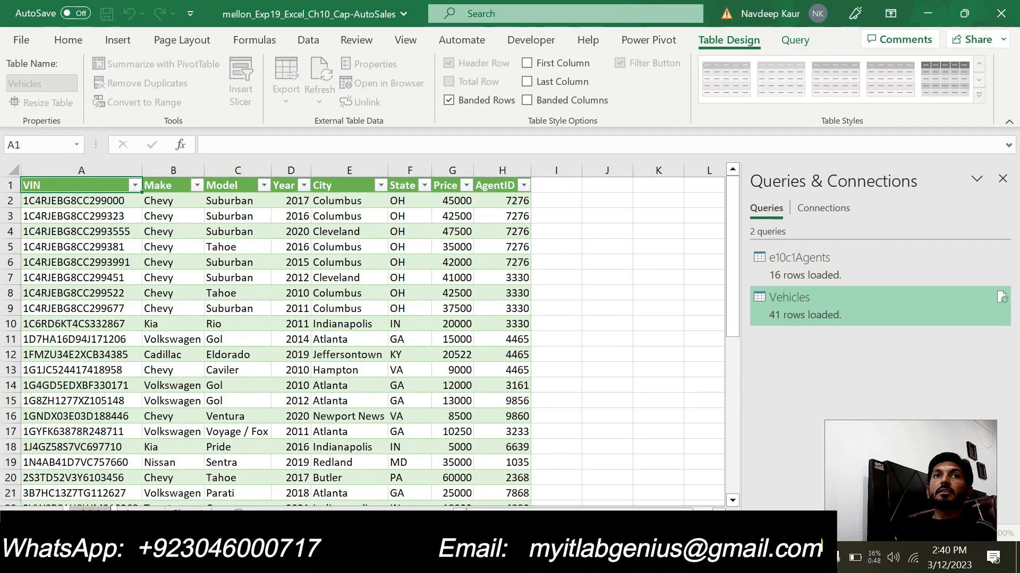
key("BackSpace")
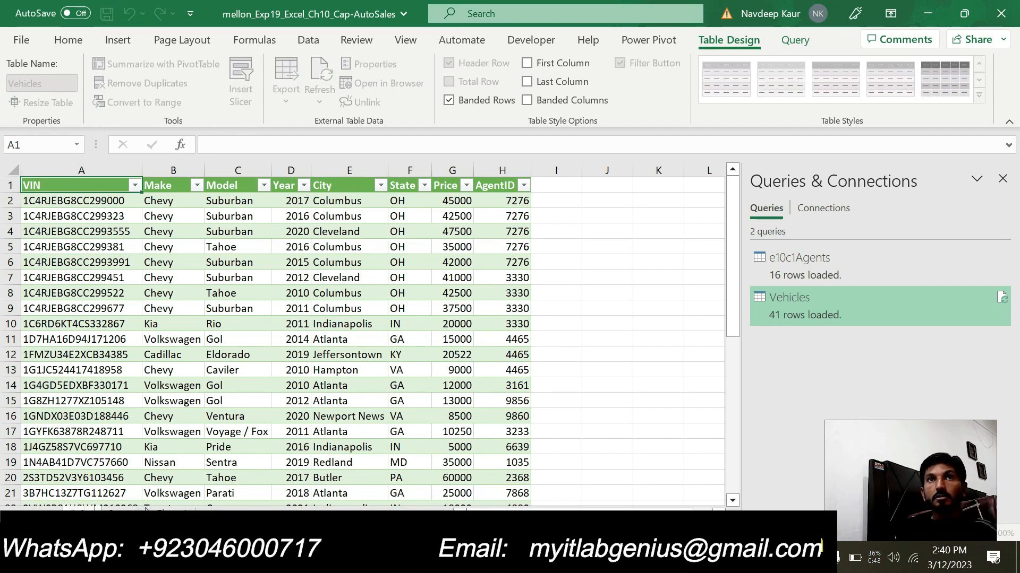
key("Return")
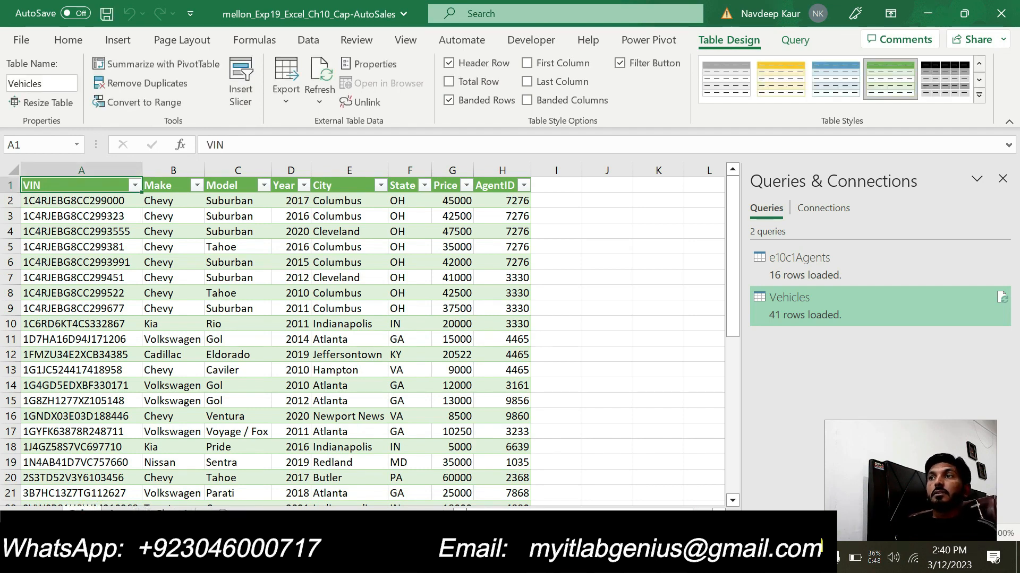
- In the Word instructions, clear the highlight from step 5 and highlight step 6 about loading e10c1Customer_Leads.txt in green
key("alt+Tab")
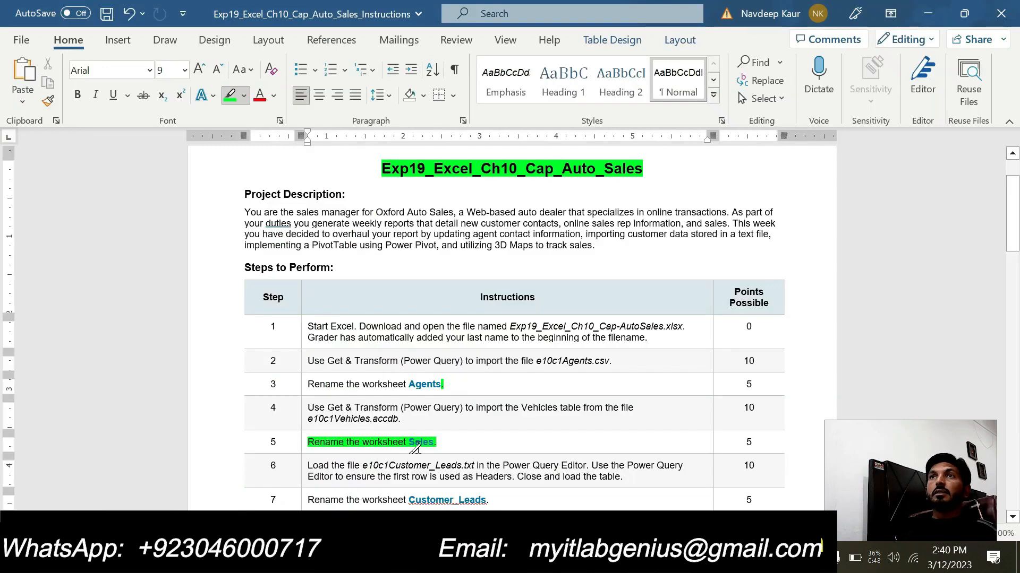
mouse_move(438, 444)
left_mouse_down()
mouse_move(317, 440)
mouse_move(330, 452)
left_mouse_up()
scroll(325, 469, "down", 5)
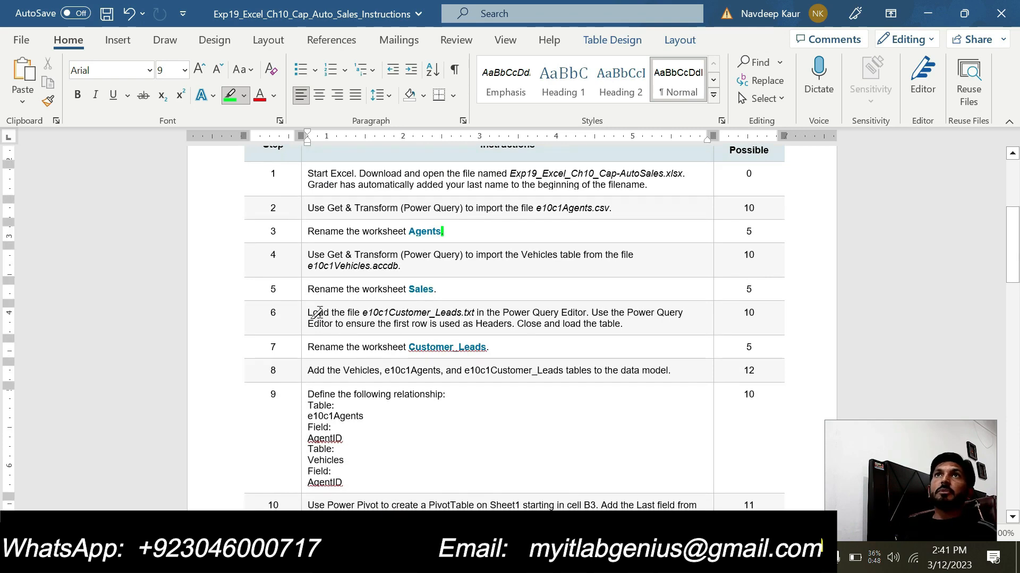
left_click_drag(309, 312, 624, 328)
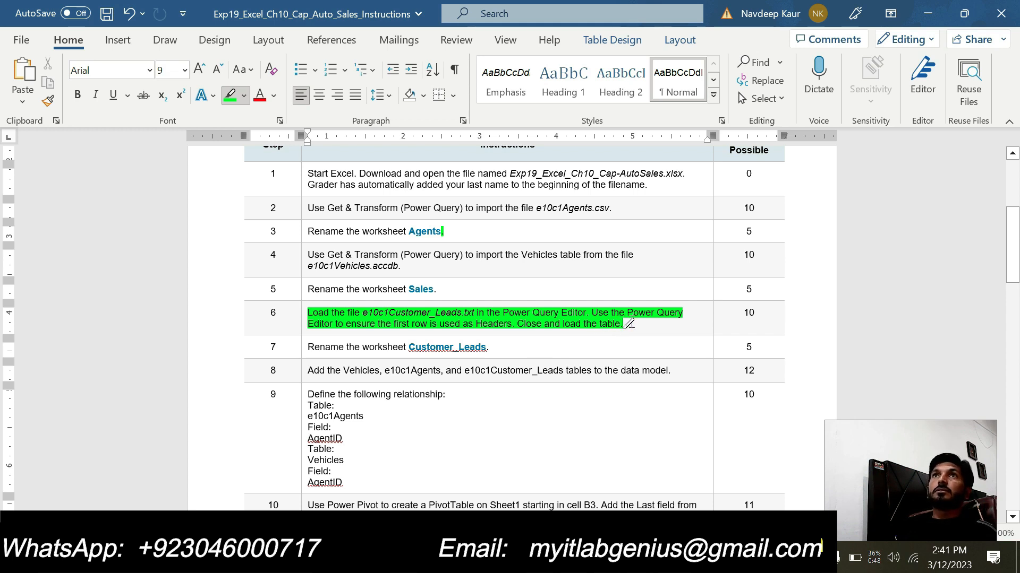
- Switch to Excel, start importing the text file e10c1Customer_Leads.txt with the Load To options, and cancel the choice of destination
left_click(640, 559)
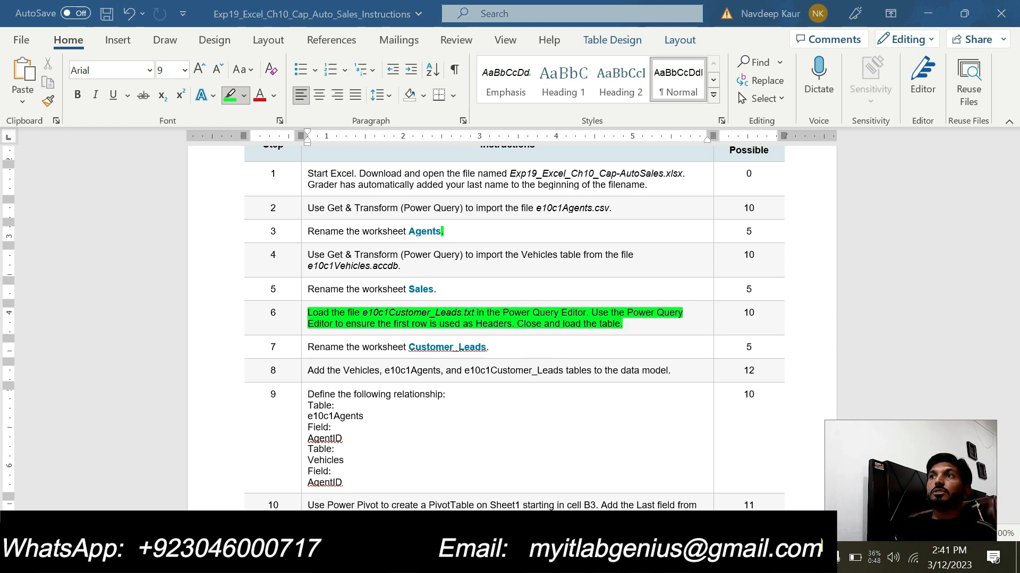
left_click(570, 502)
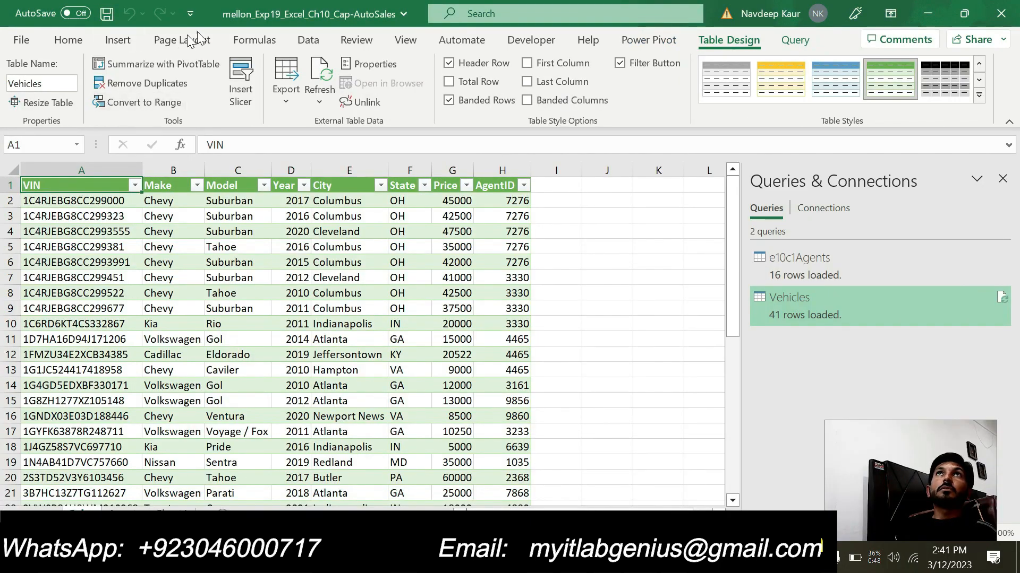
left_click(293, 42)
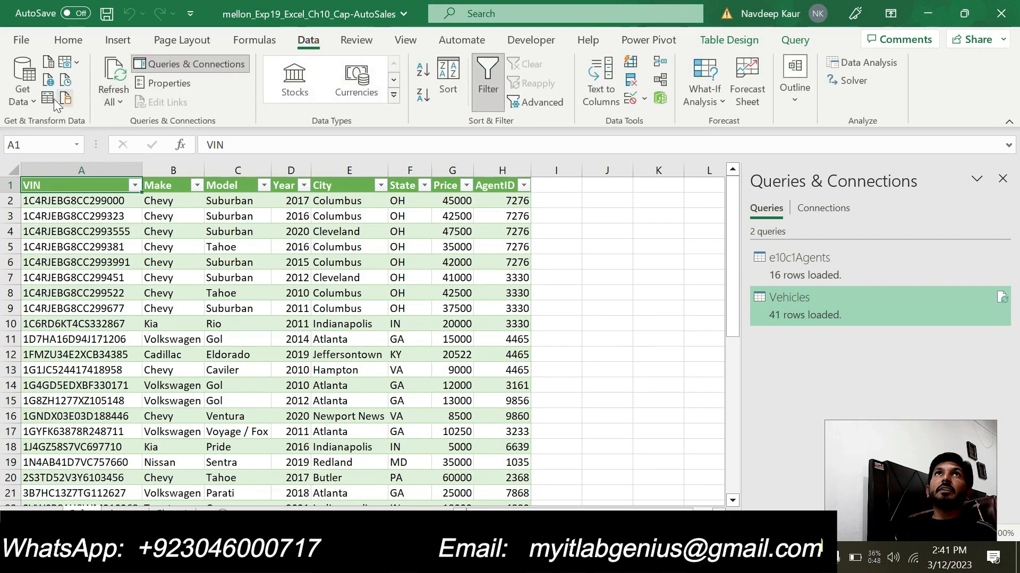
left_click(34, 104)
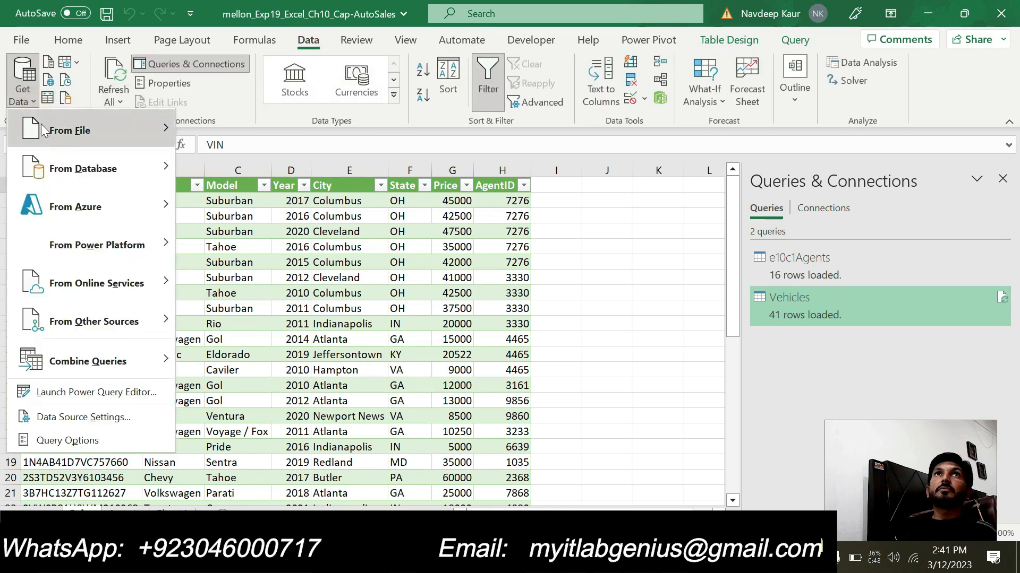
mouse_move(119, 155)
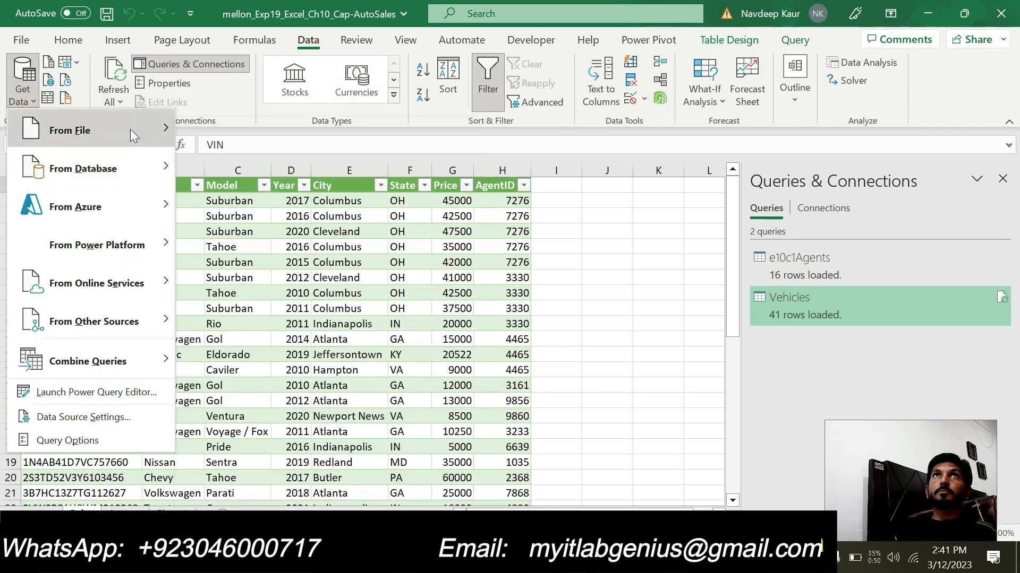
mouse_move(130, 129)
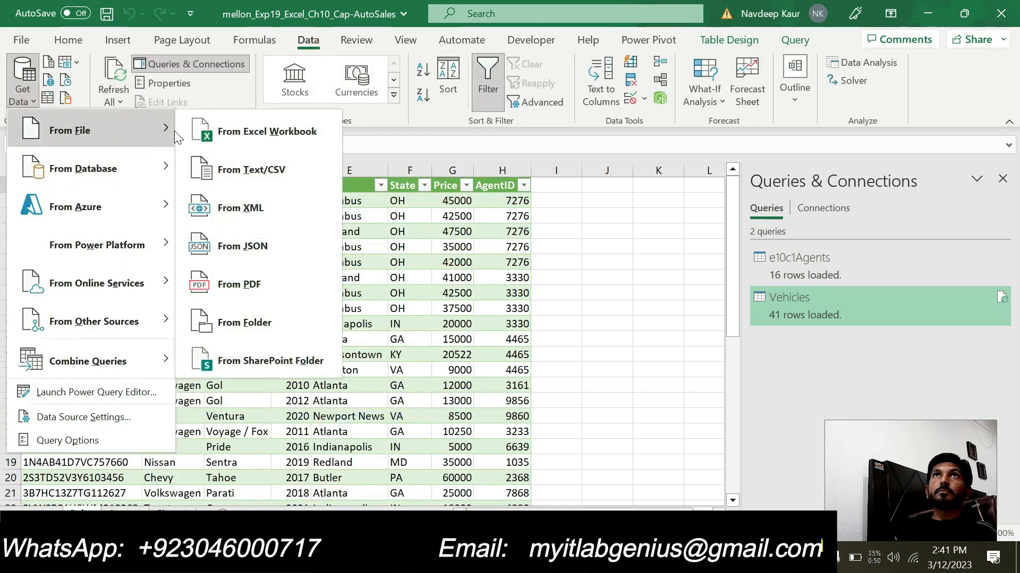
left_click(250, 171)
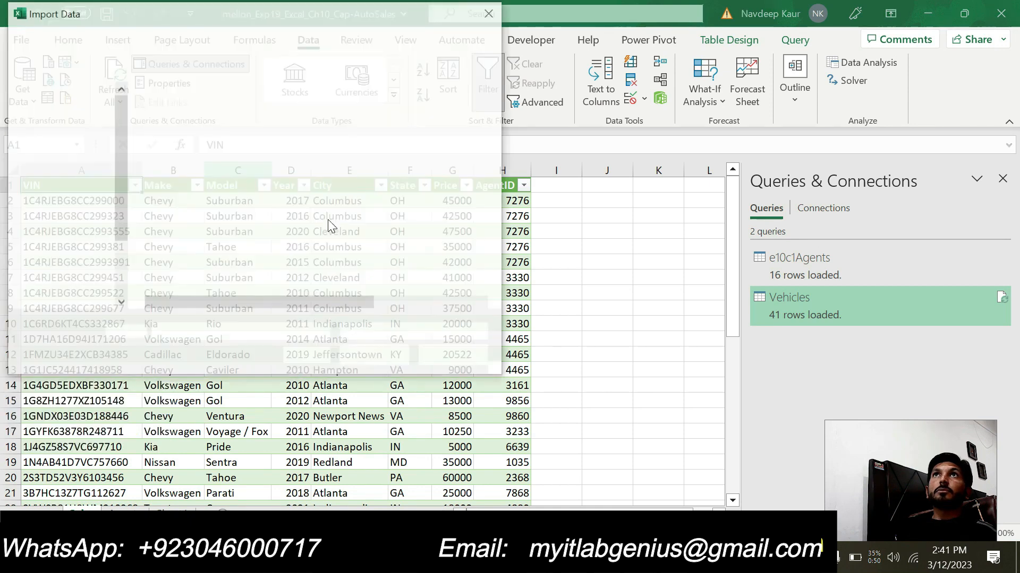
left_click(191, 134)
left_click(391, 358)
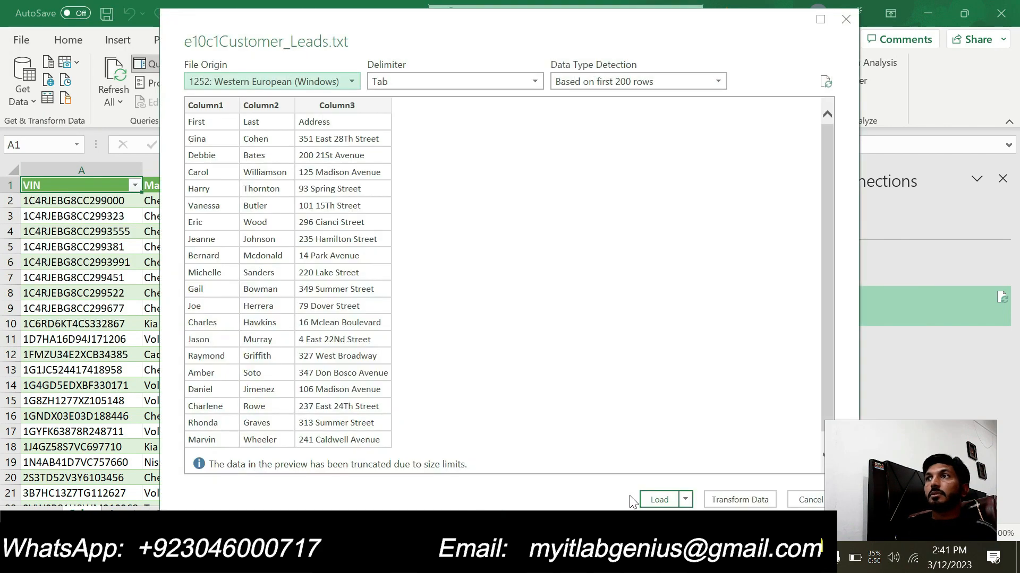
left_click(687, 500)
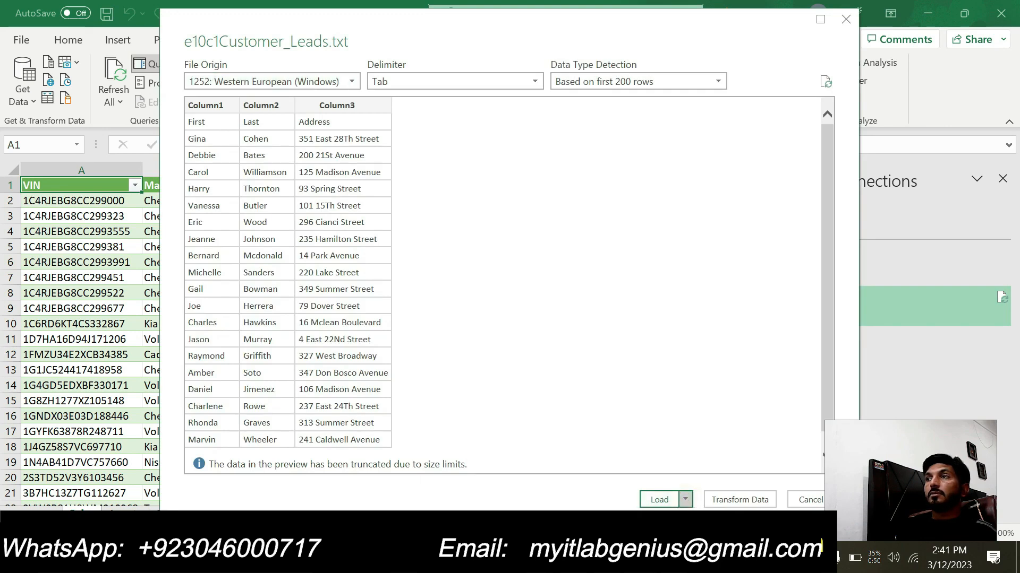
left_click(660, 534)
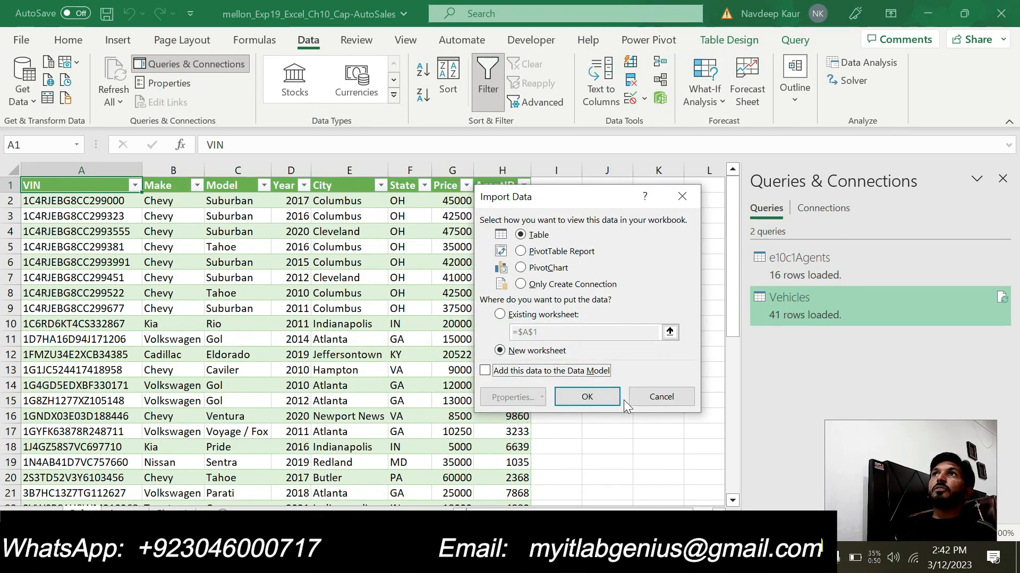
left_click(642, 396)
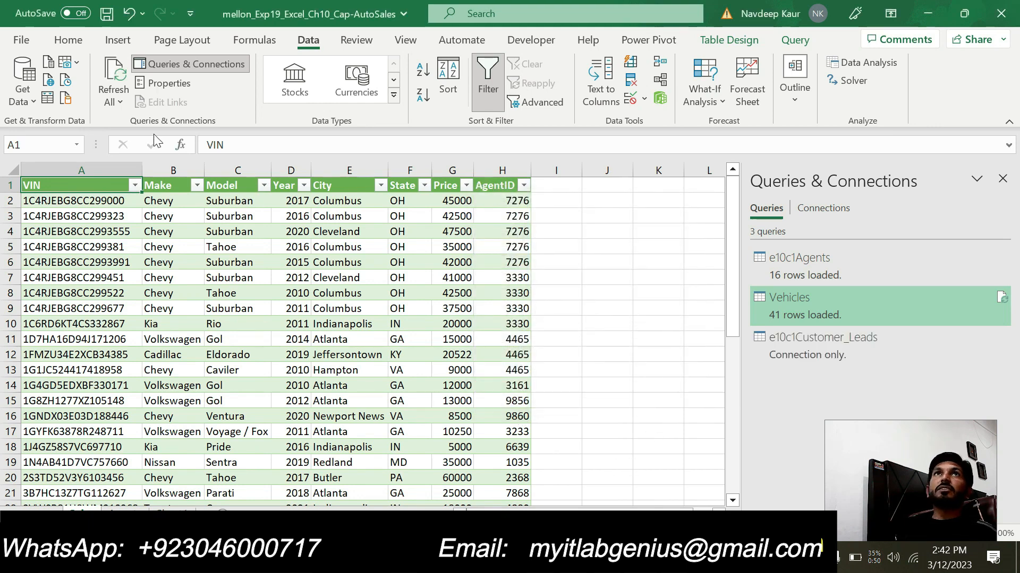
- Import the text file e10c1Customer_Leads again and load it directly into the workbook as a table
left_click(32, 102)
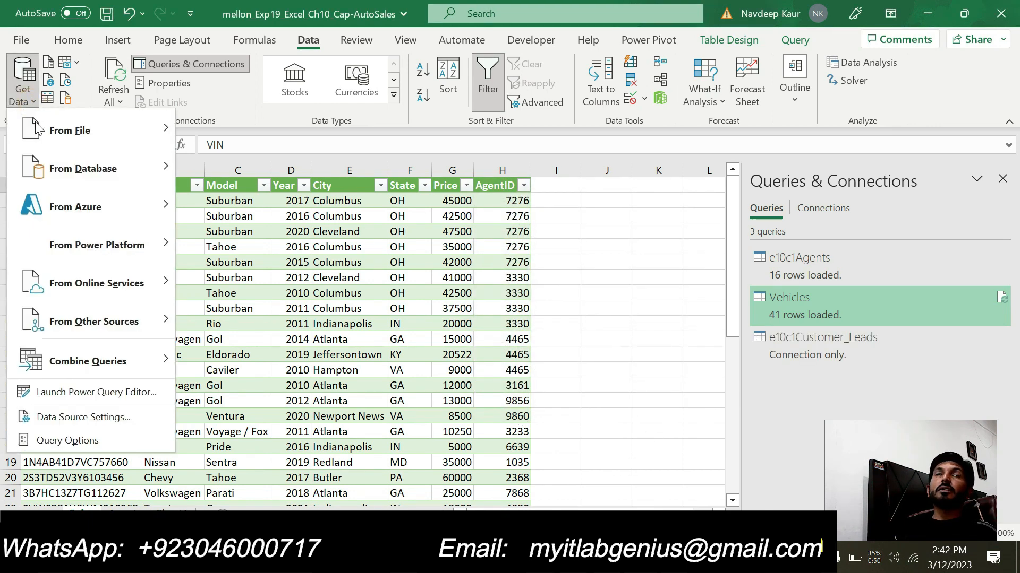
mouse_move(99, 134)
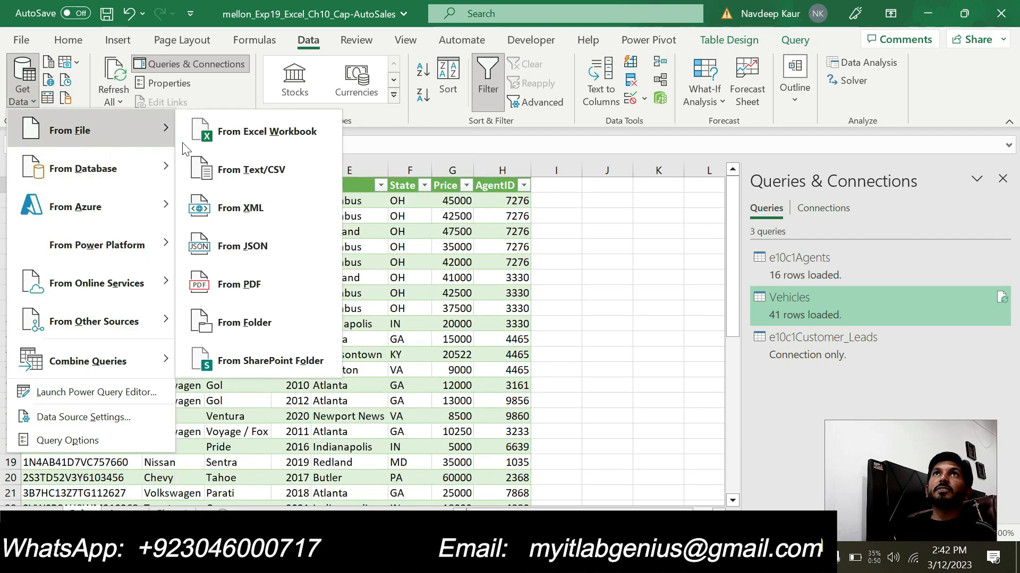
left_click(239, 234)
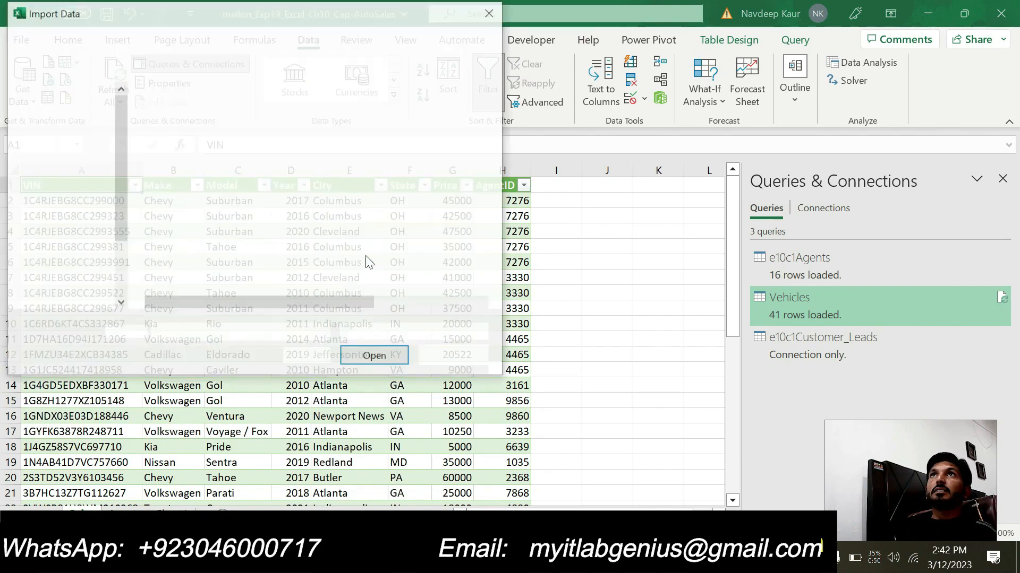
left_click(234, 134)
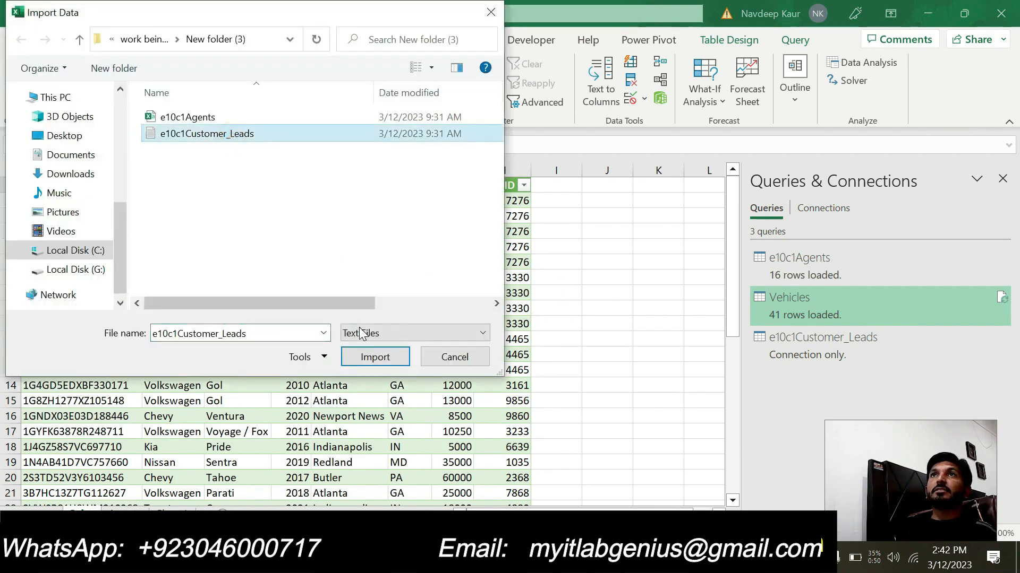
left_click(368, 354)
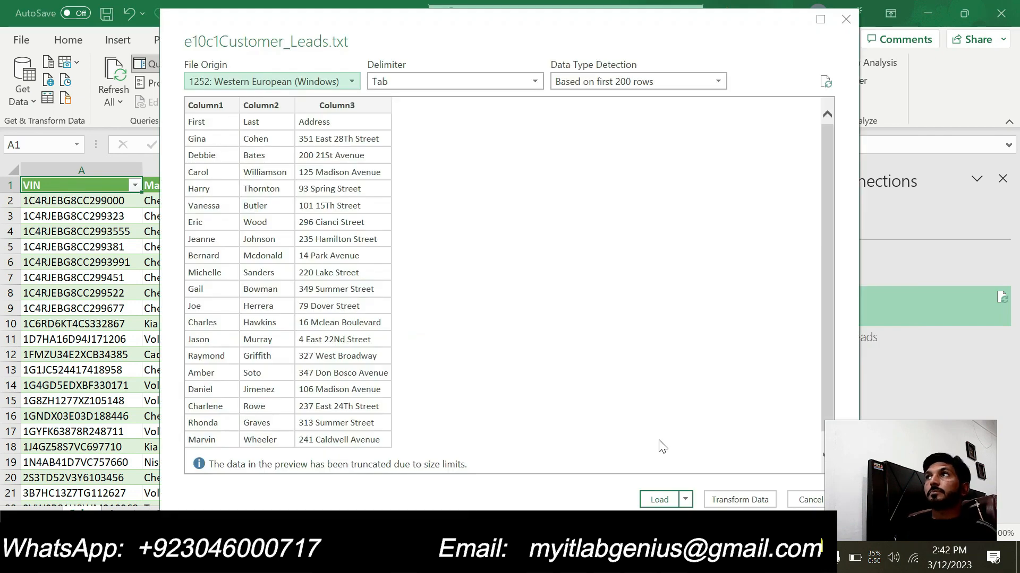
left_click(661, 498)
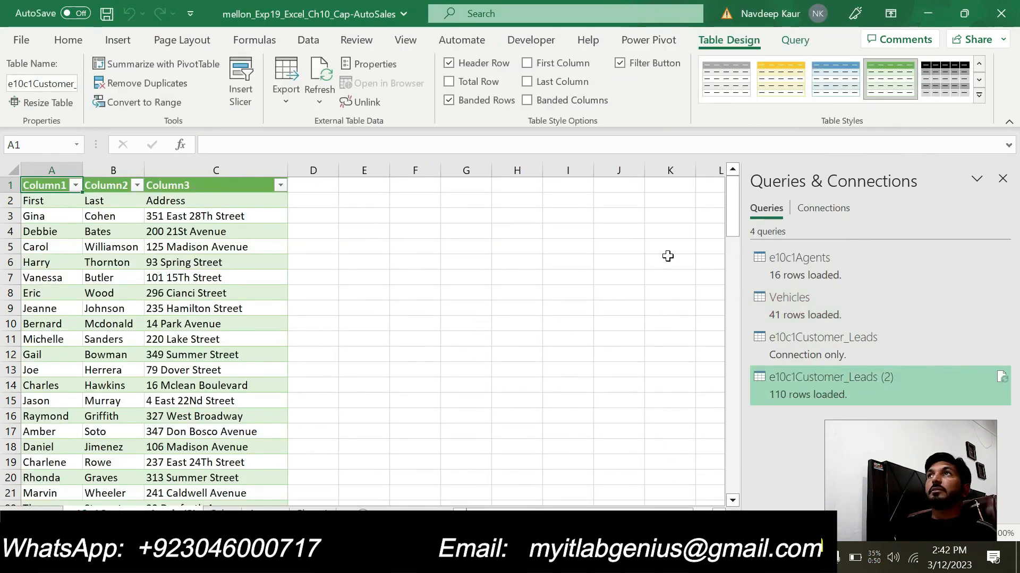
left_click(648, 40)
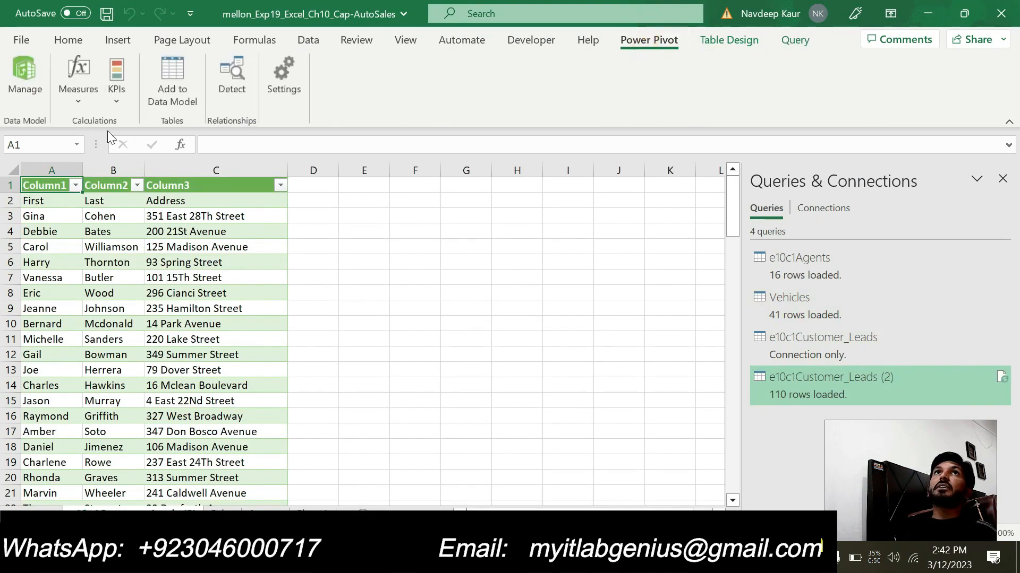
left_click(37, 68)
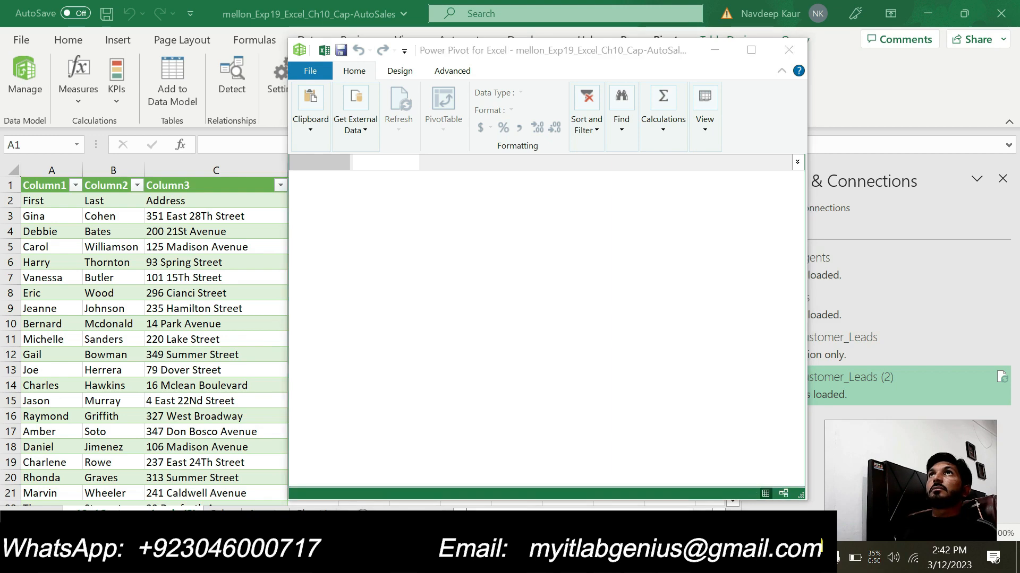
key("alt+Tab")
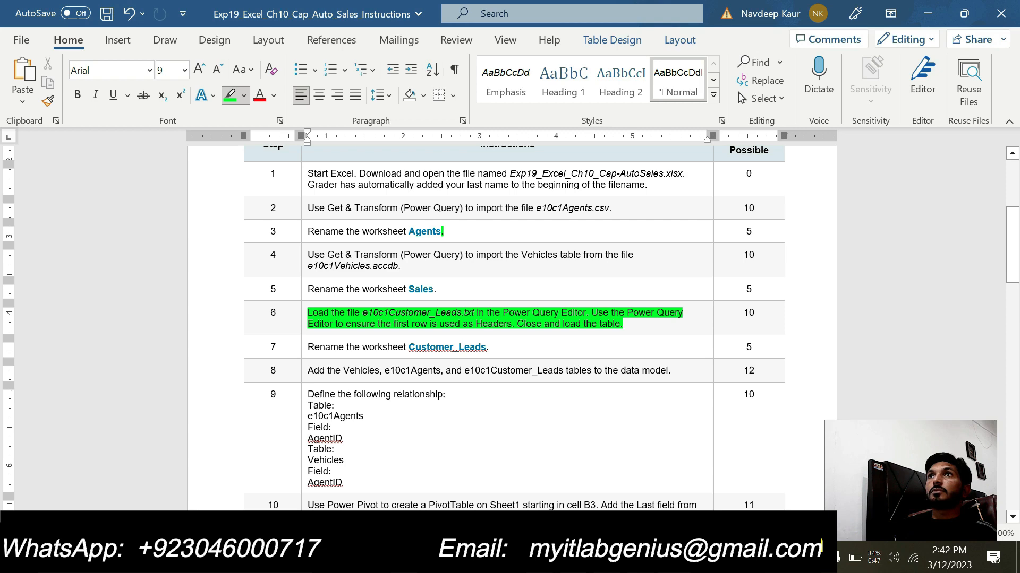
key("alt+Tab")
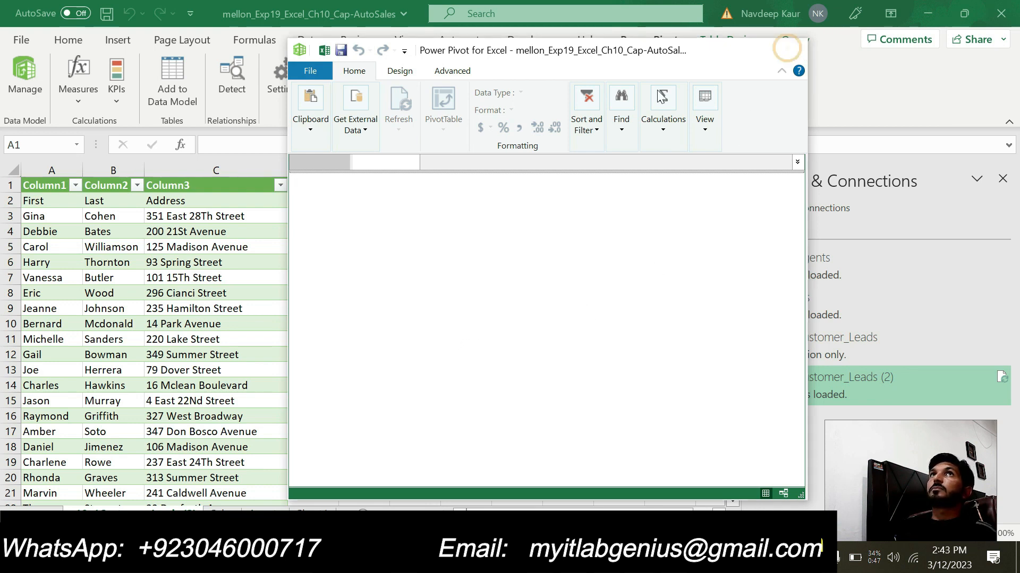
left_click(789, 53)
left_click(33, 73)
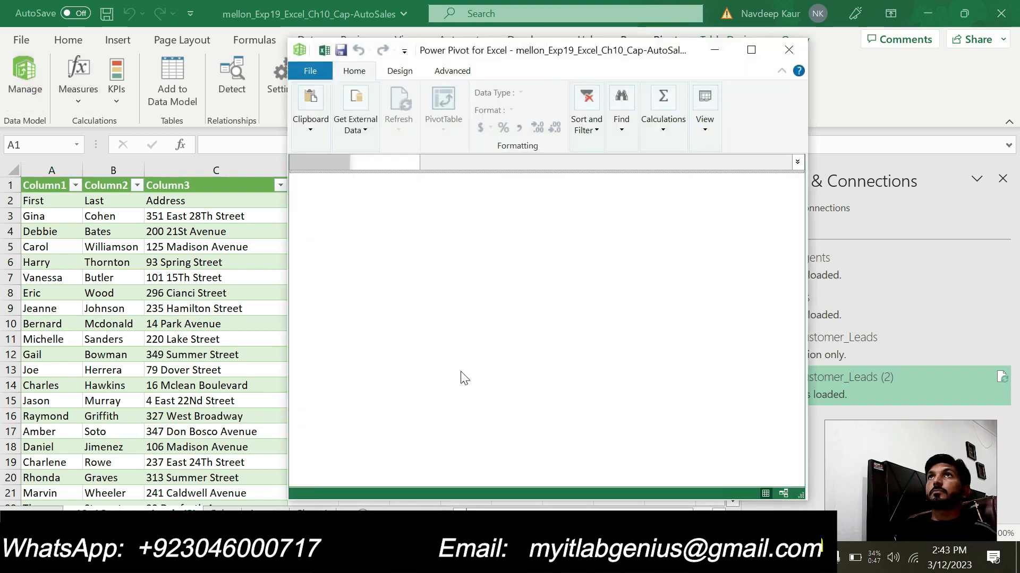
- Open the e10c1Customer_Leads (2) query in the Power Query Editor and use its first row as headers
left_click(672, 558)
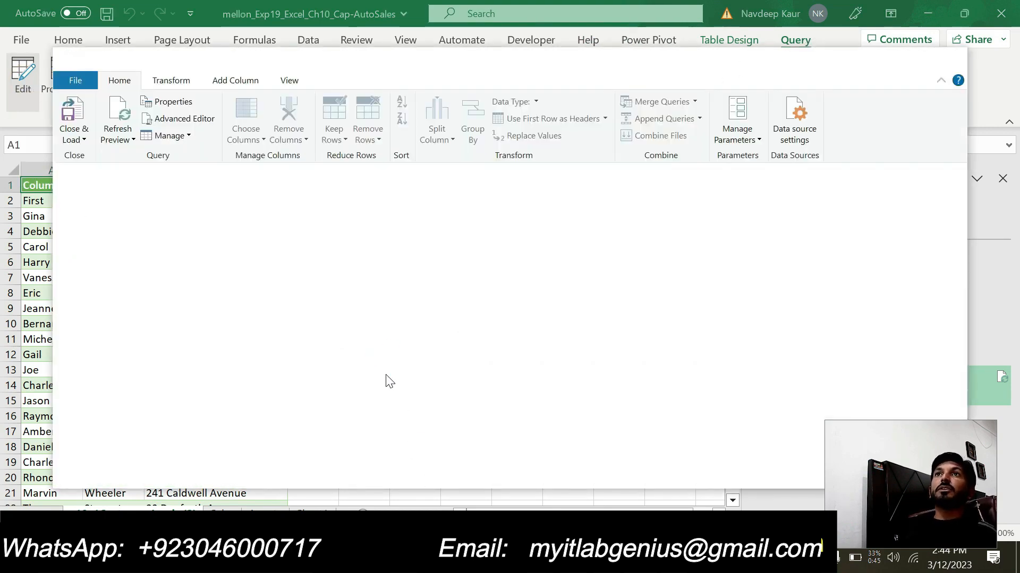
key("alt+Tab")
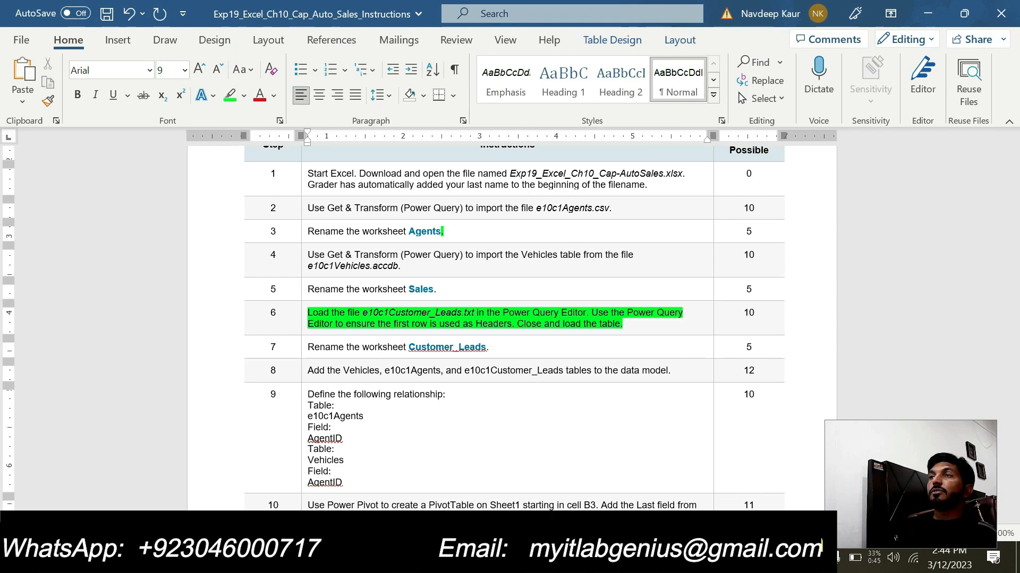
key("alt+Tab")
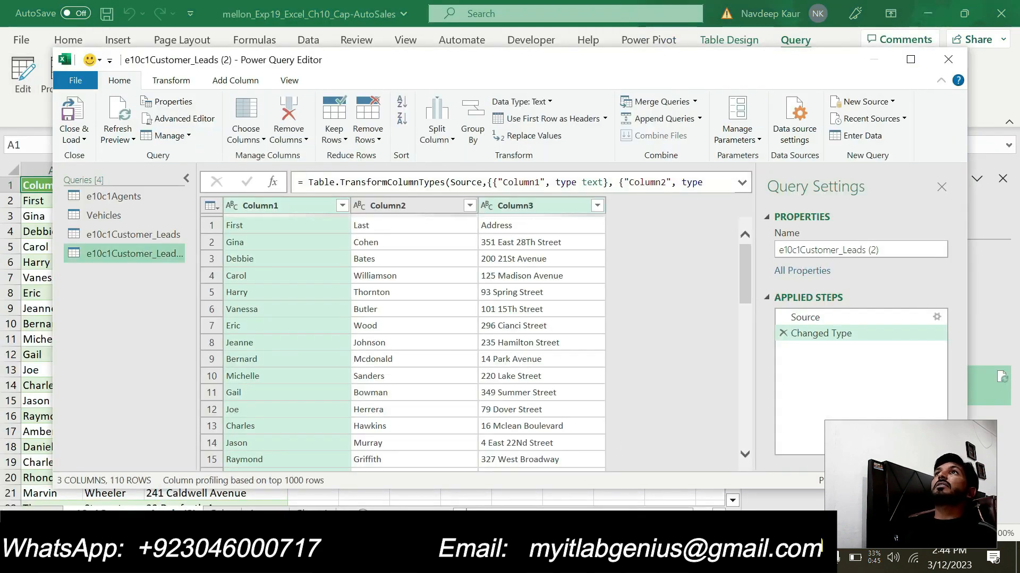
left_click(604, 118)
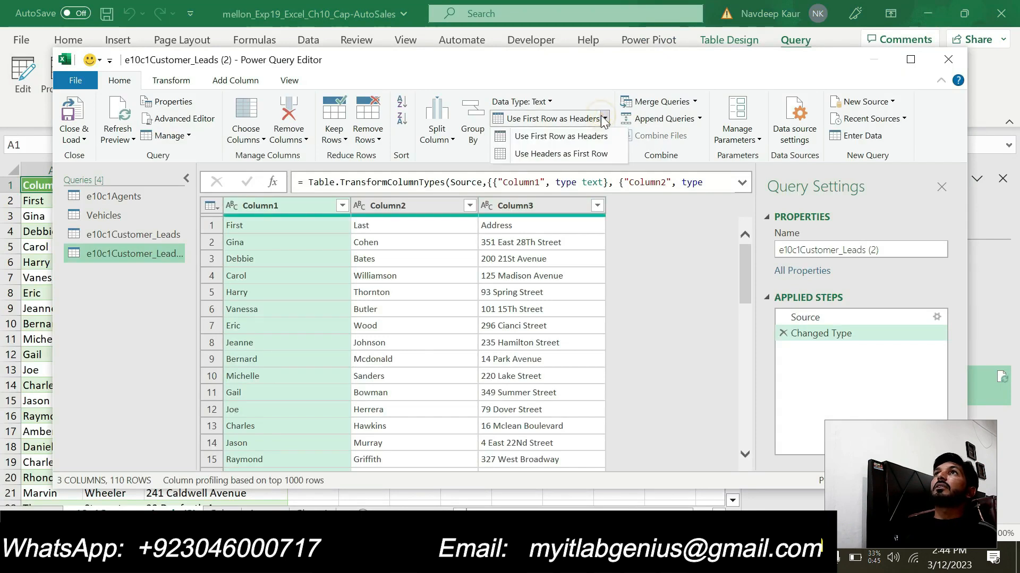
left_click(558, 139)
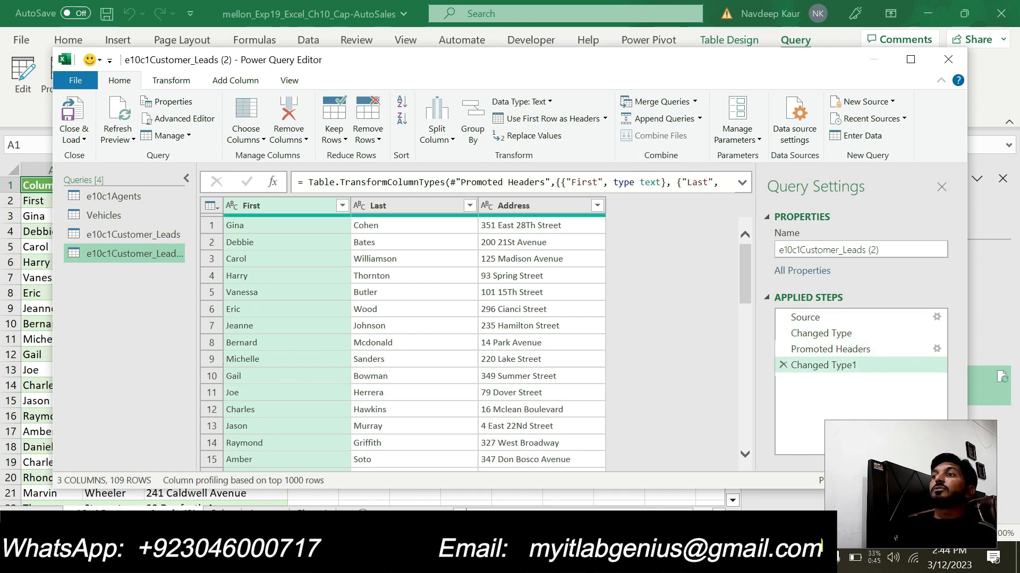
- Recheck step 6 in the Word instructions, return to the Power Query Editor, and close and load the customer leads query
key("alt+Tab")
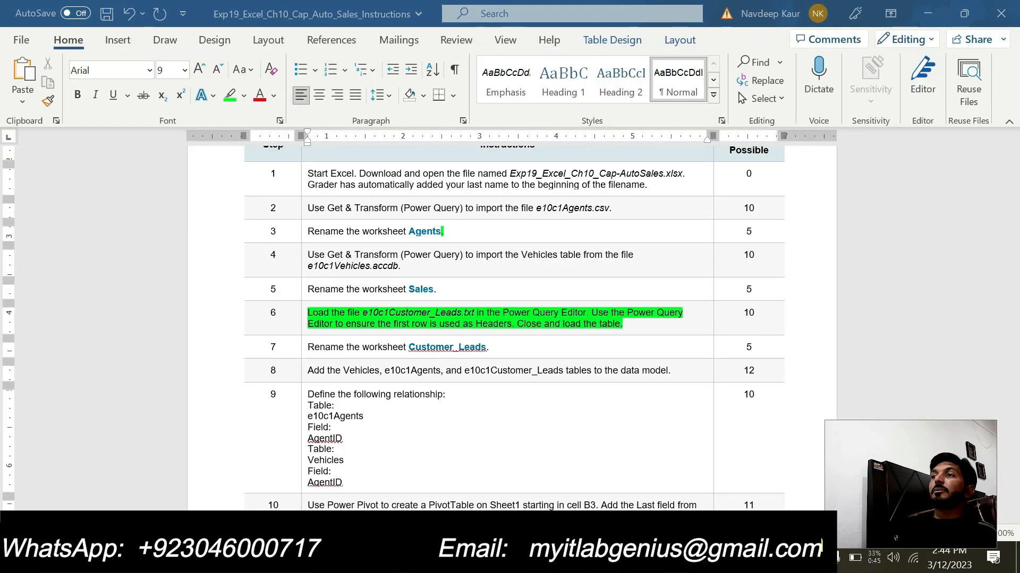
key("alt+Tab")
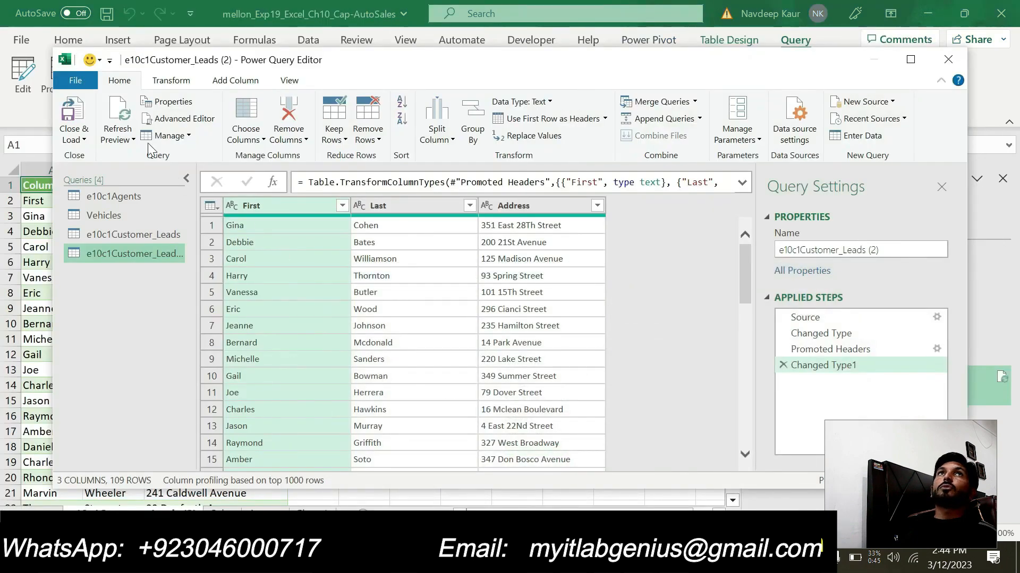
left_click(75, 136)
left_click(94, 155)
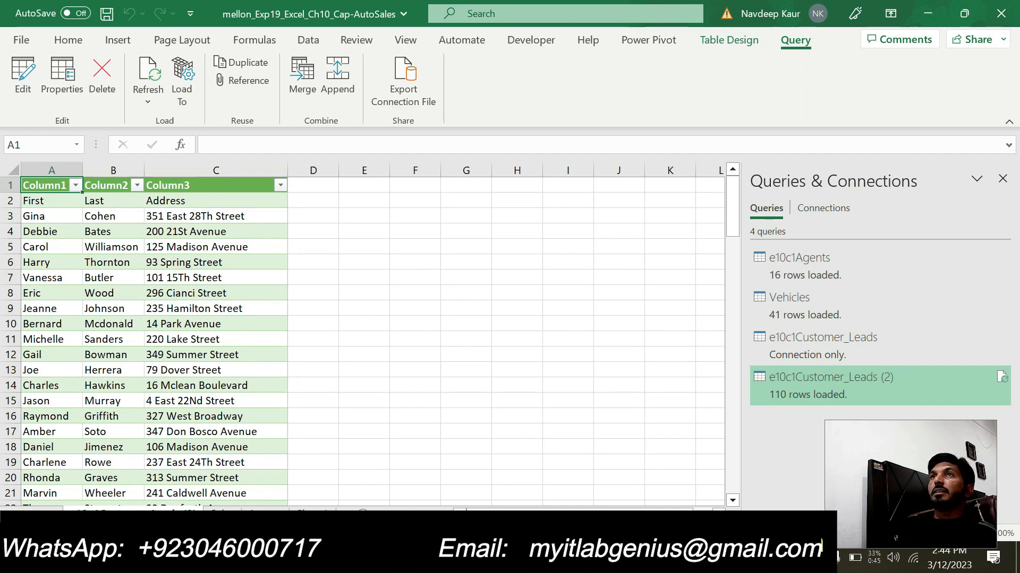
- Switch to the Word instructions and clear the green highlight from step 6
key("alt+Tab")
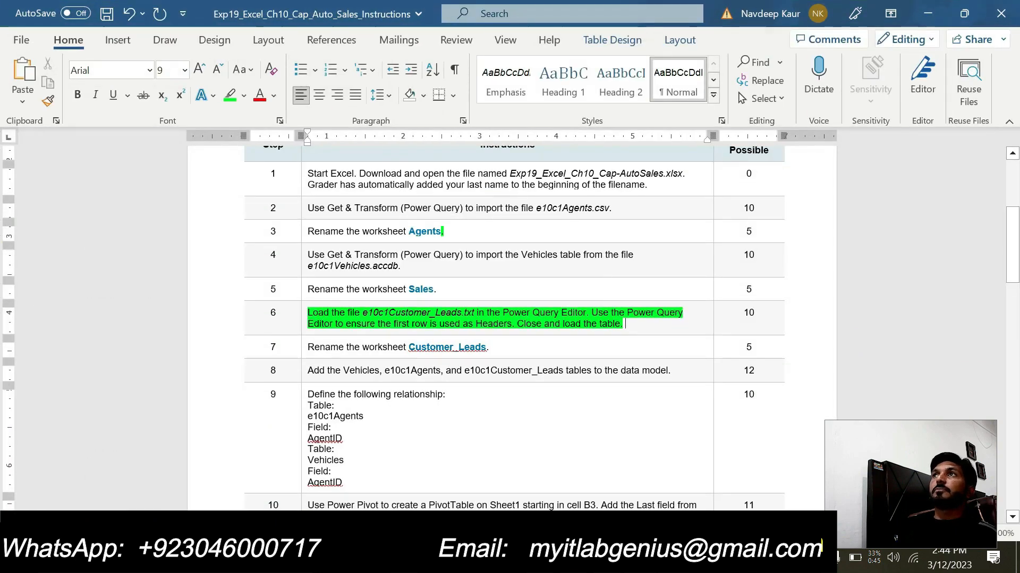
left_click_drag(626, 324, 309, 313)
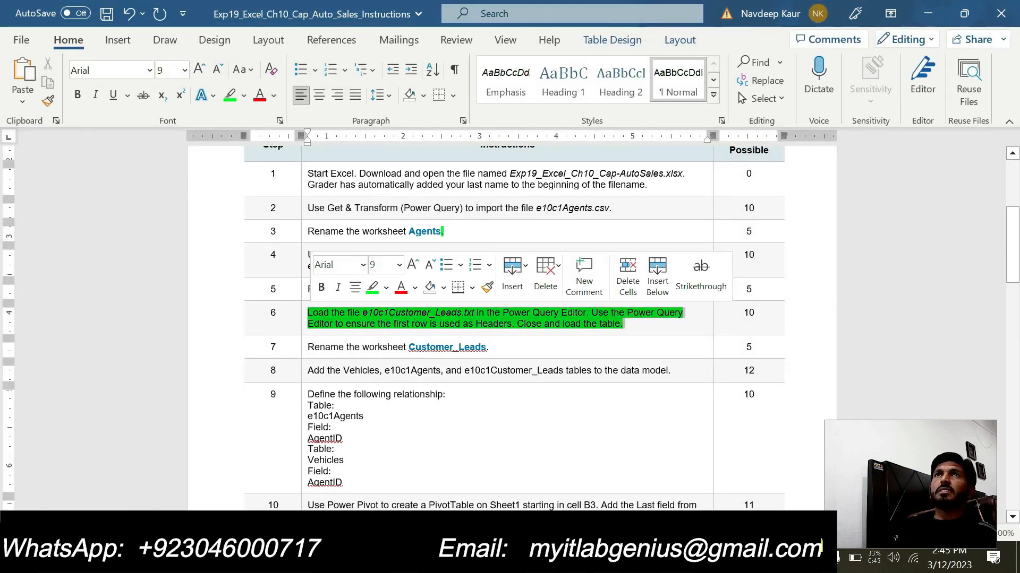
left_click(230, 95)
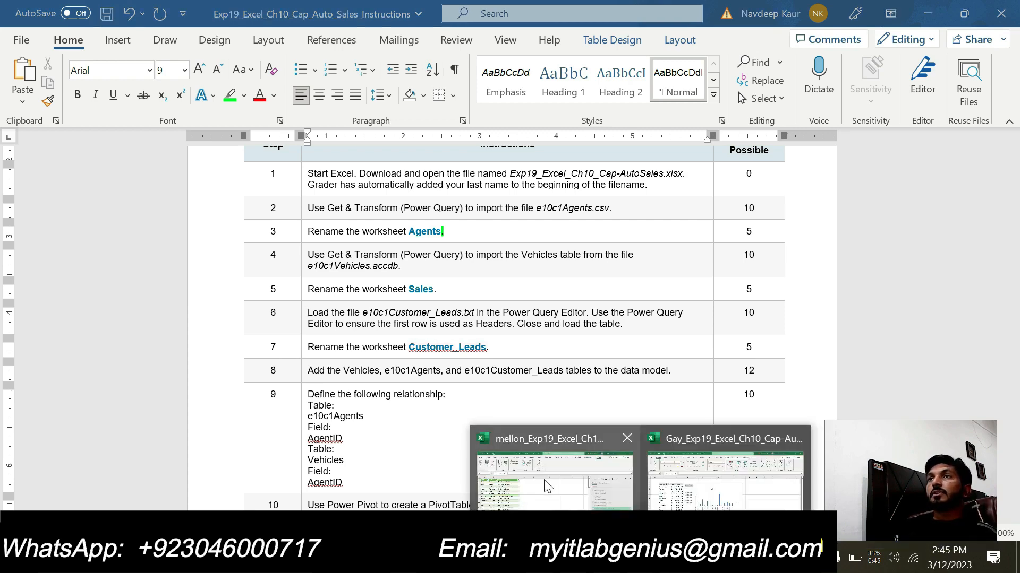
- Switch to the mellon_Exp19_Excel_Ch10_Cap-AutoSales workbook and rename the worksheet holding the imported customer leads as Customer_Leads
left_click(542, 472)
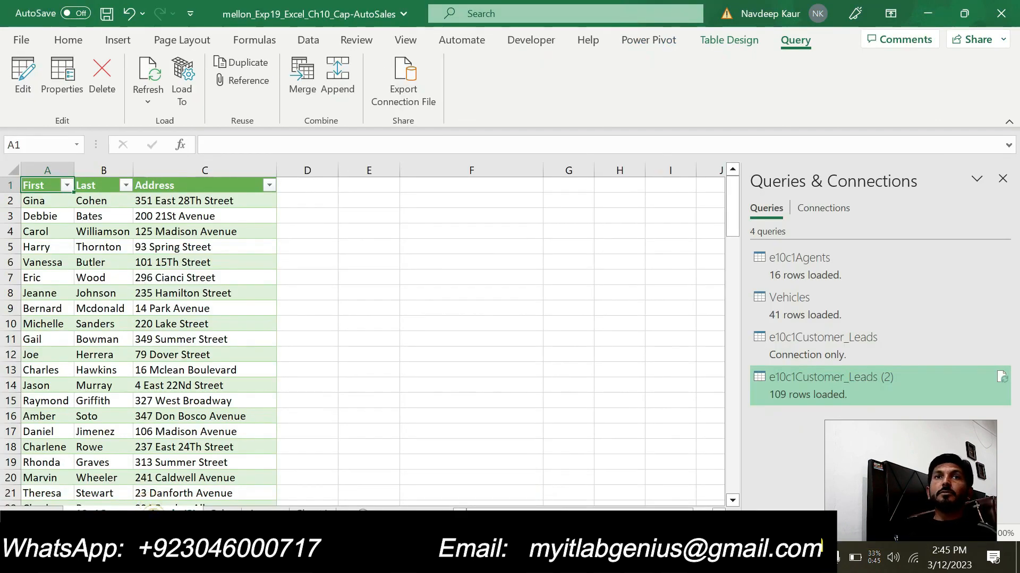
double_click(151, 514)
type("Cu")
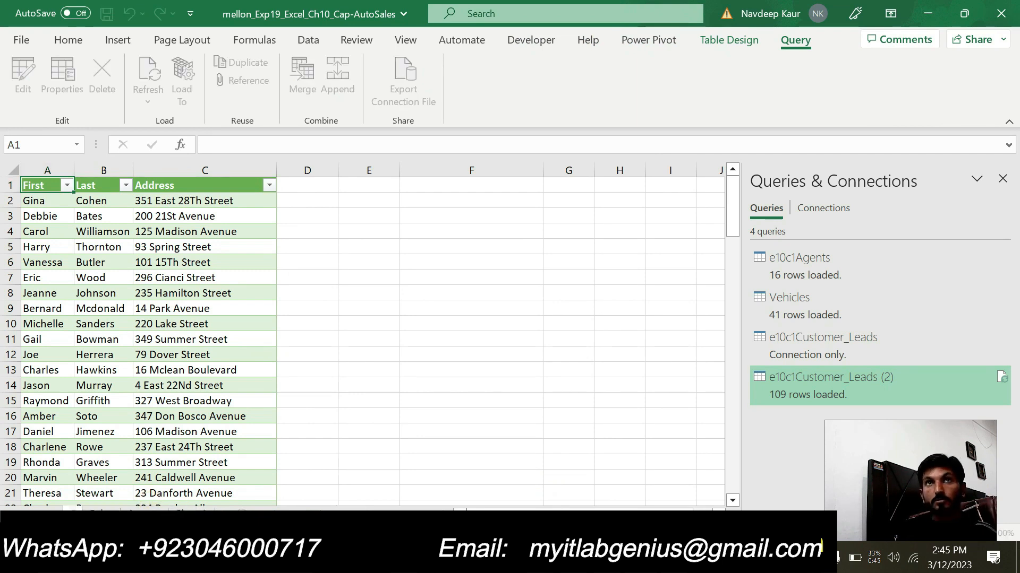
type("s")
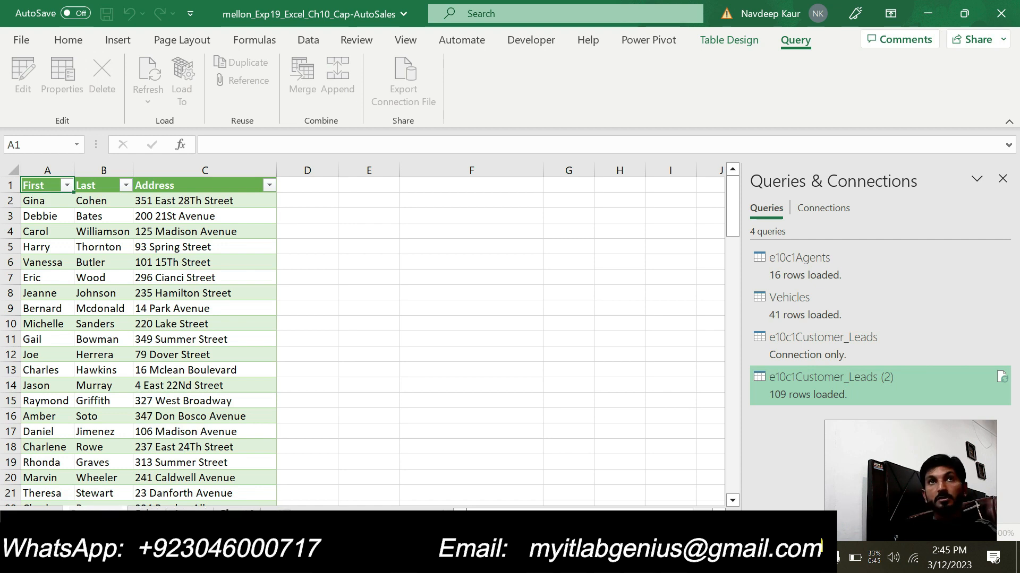
type("s")
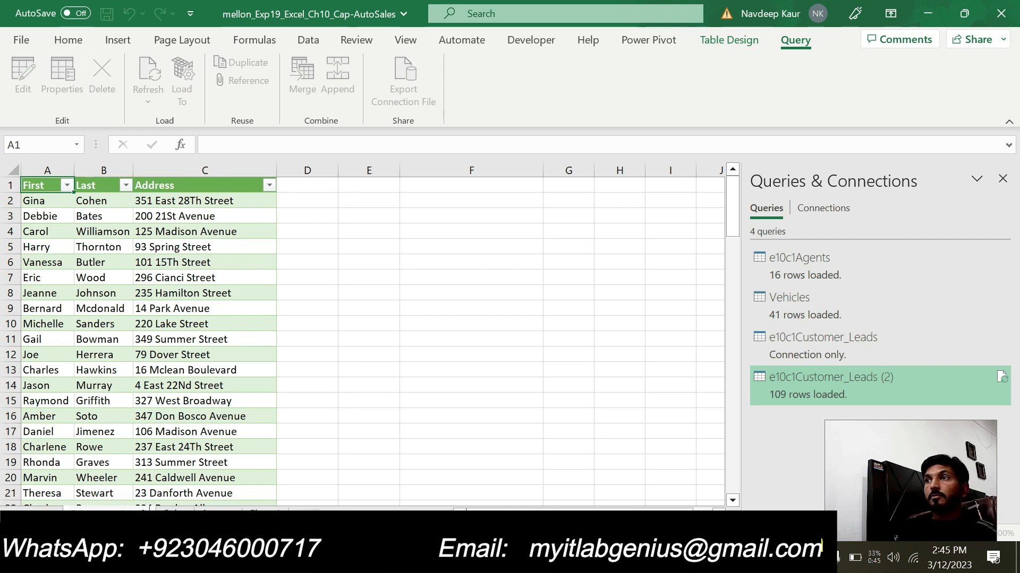
mouse_move(673, 562)
left_click(694, 499)
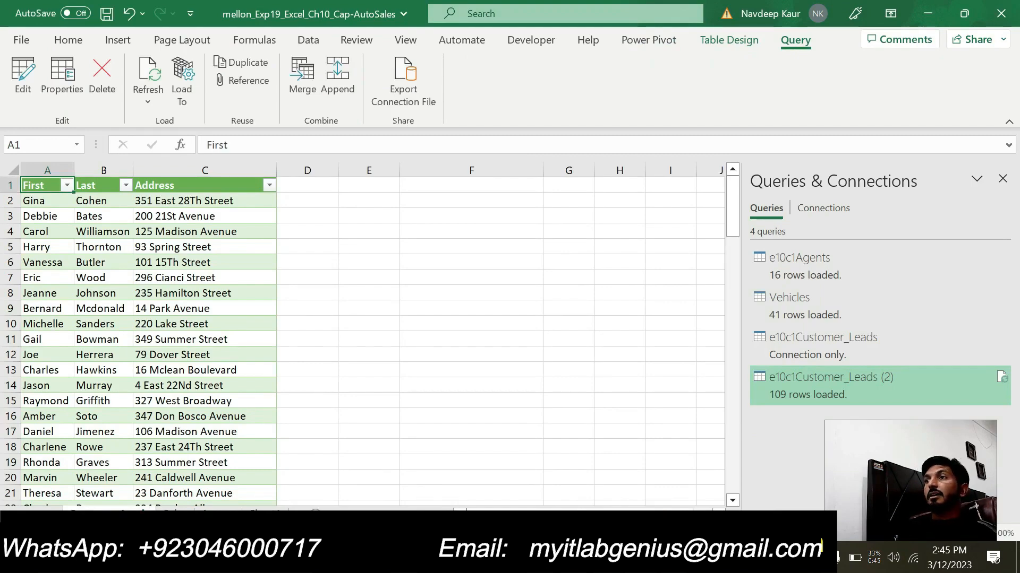
- Switch to the Word instructions and highlight step 8 about adding the three tables to the data model in green
key("alt+Tab")
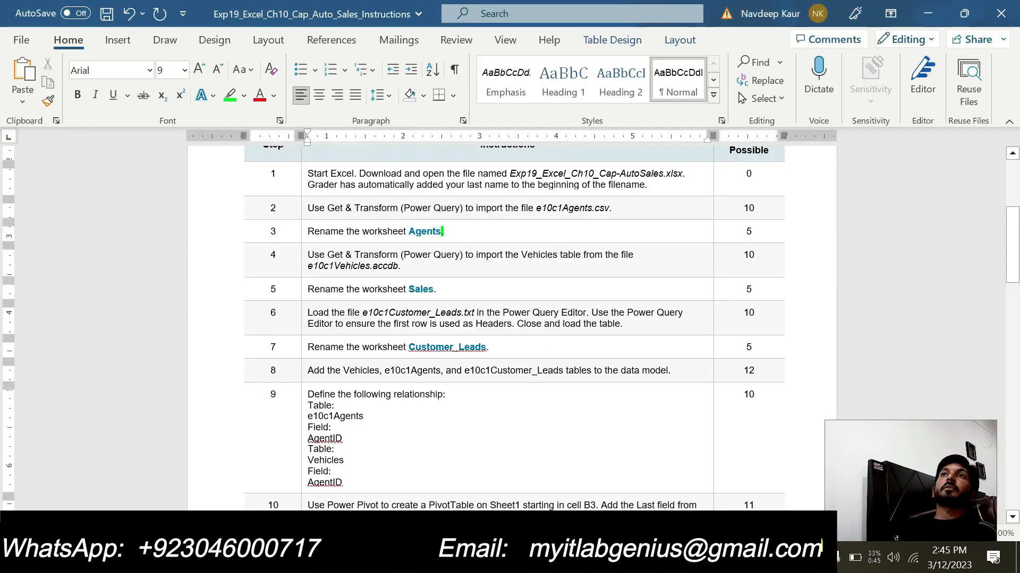
scroll(455, 355, "down", 1)
scroll(394, 288, "down", 1)
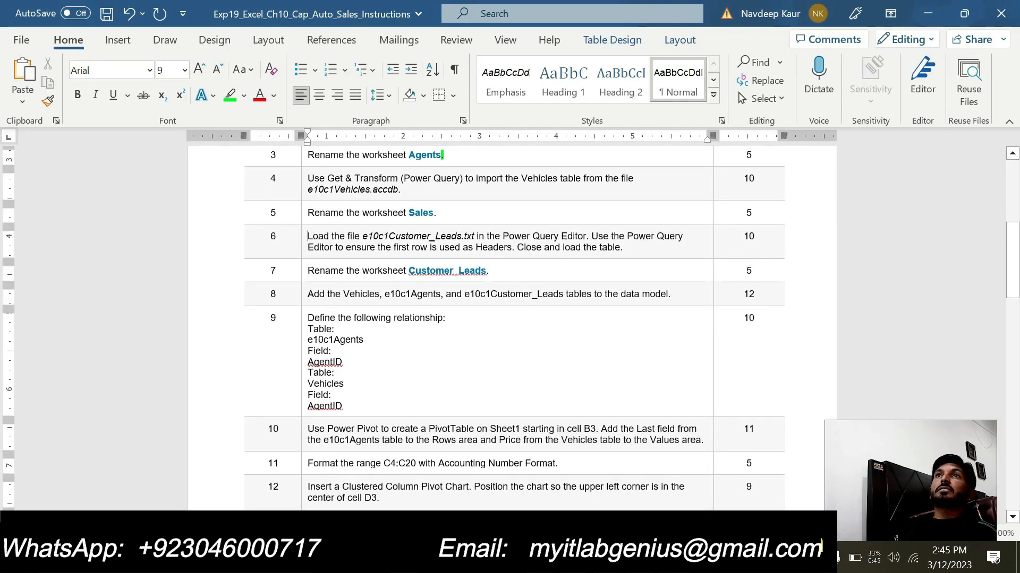
left_click_drag(308, 294, 667, 293)
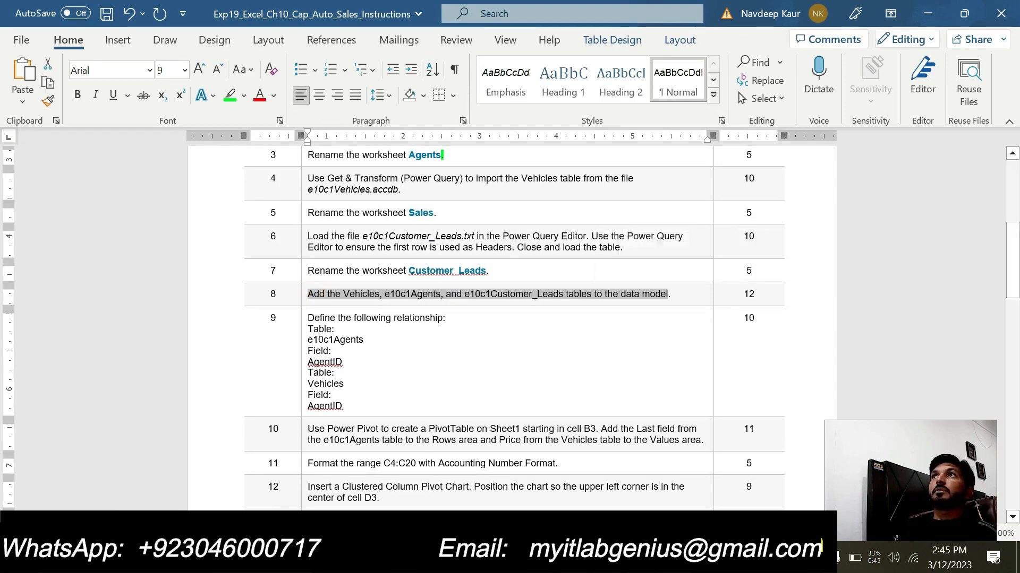
left_click(229, 95)
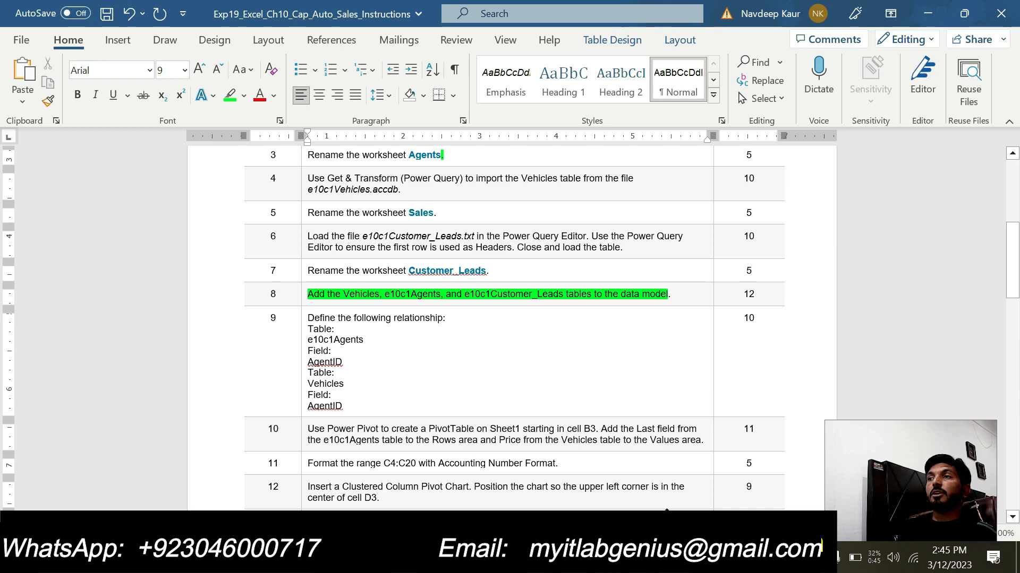
- Switch to Excel, open the Sales worksheet, and compare it with step 8 in the Word instructions
mouse_move(644, 560)
left_click(592, 495)
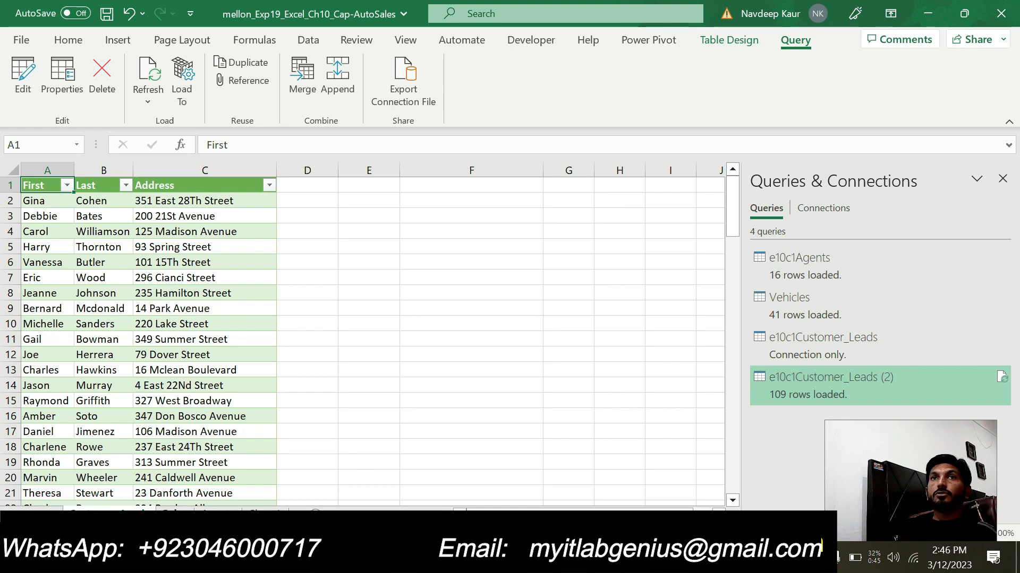
left_click(173, 515)
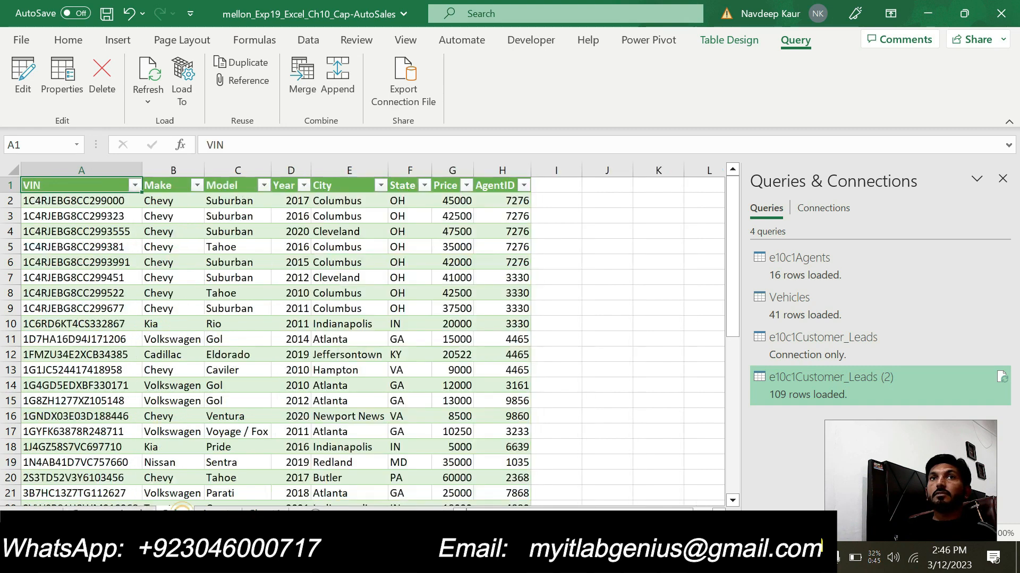
key("alt+Tab")
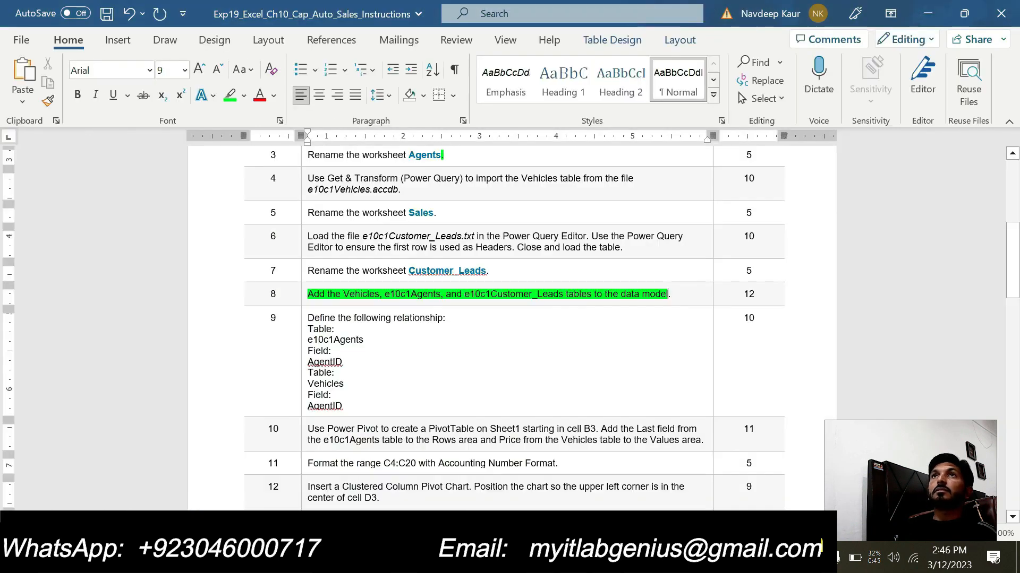
key("alt+Tab")
key("alt+Tab")
key("alt+Tab")
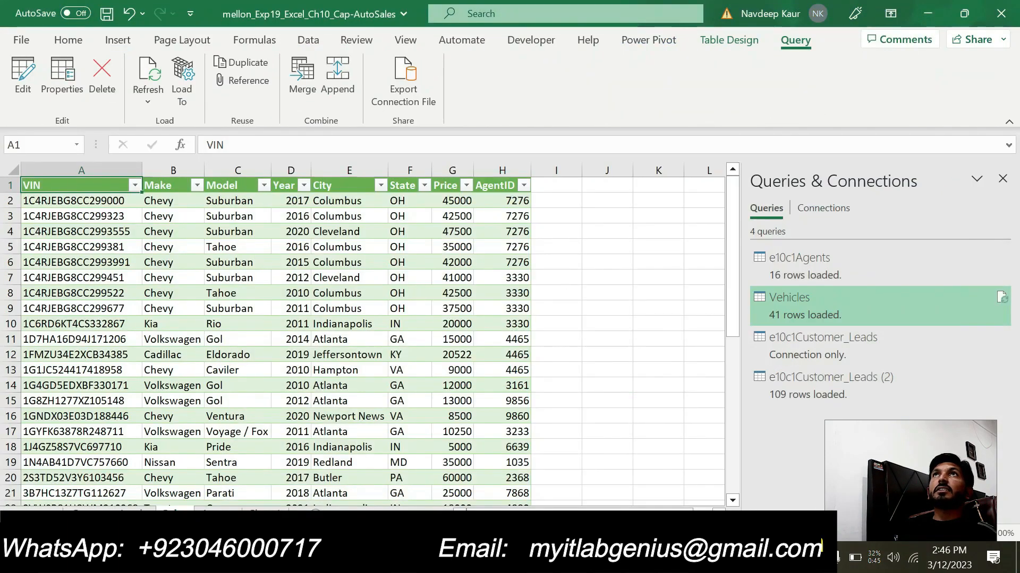
- Check the table name of the Vehicles table, add the table to the data model, and close the Power Pivot window
left_click(736, 41)
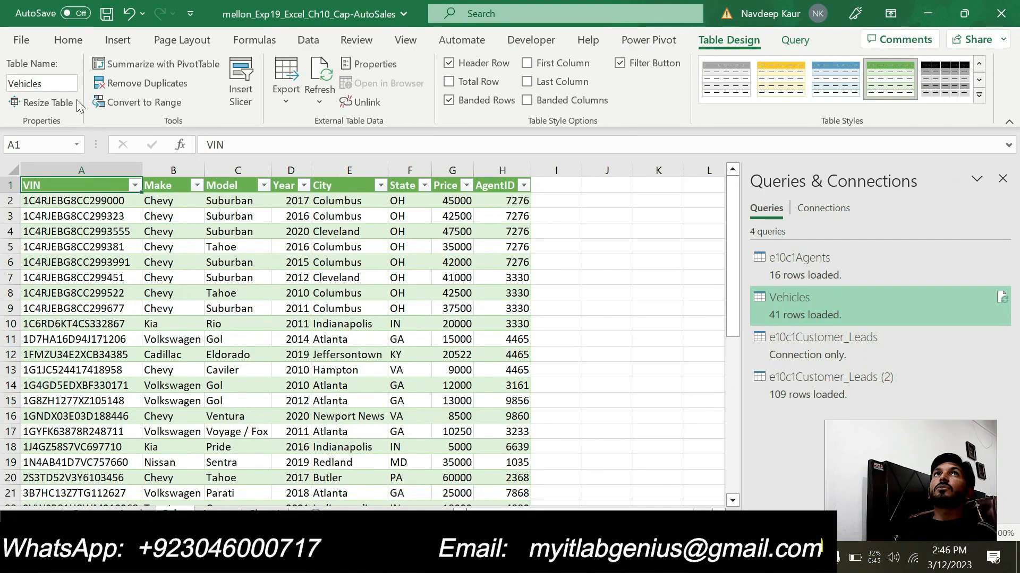
left_click(42, 86)
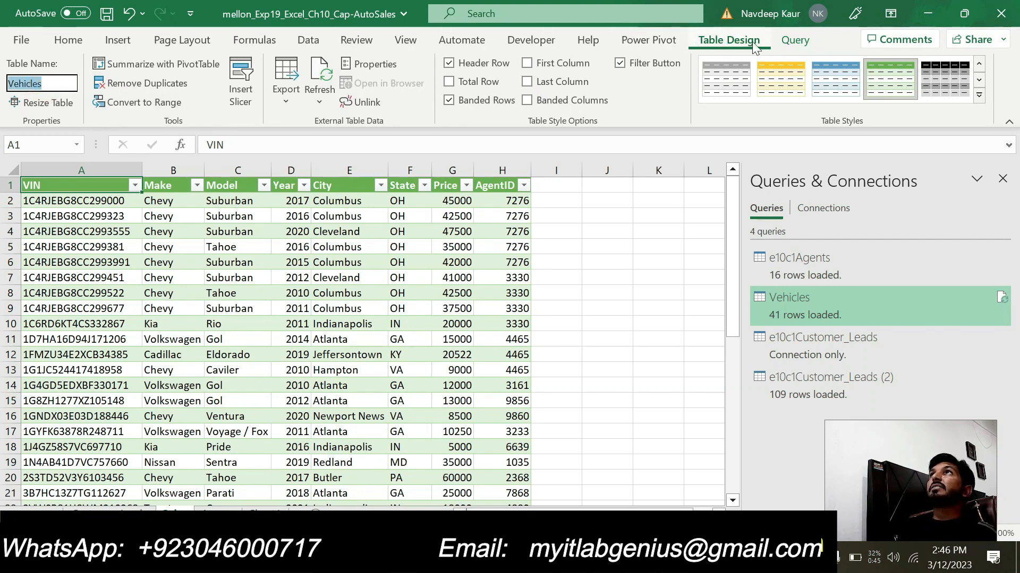
left_click(642, 41)
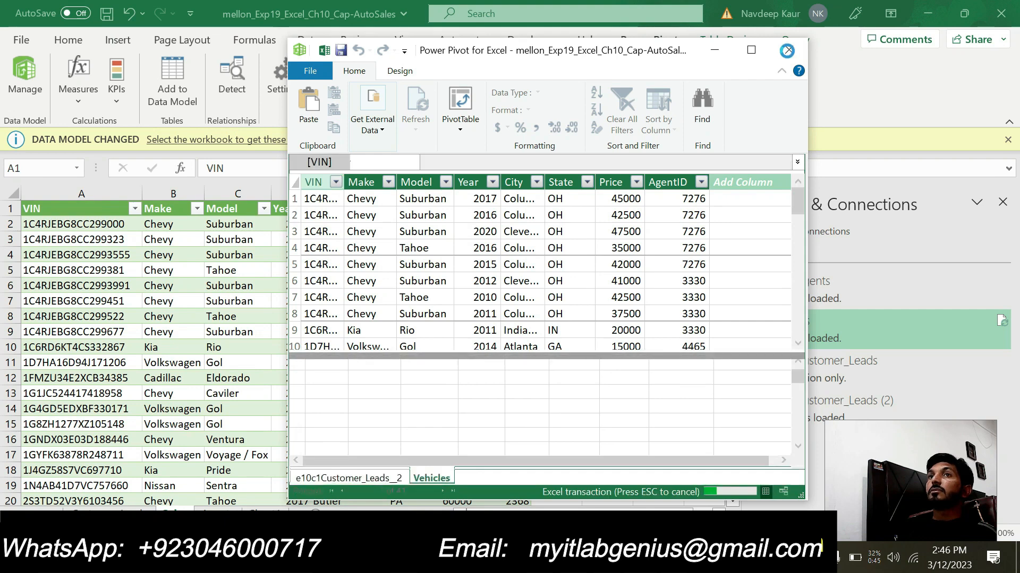
left_click(788, 51)
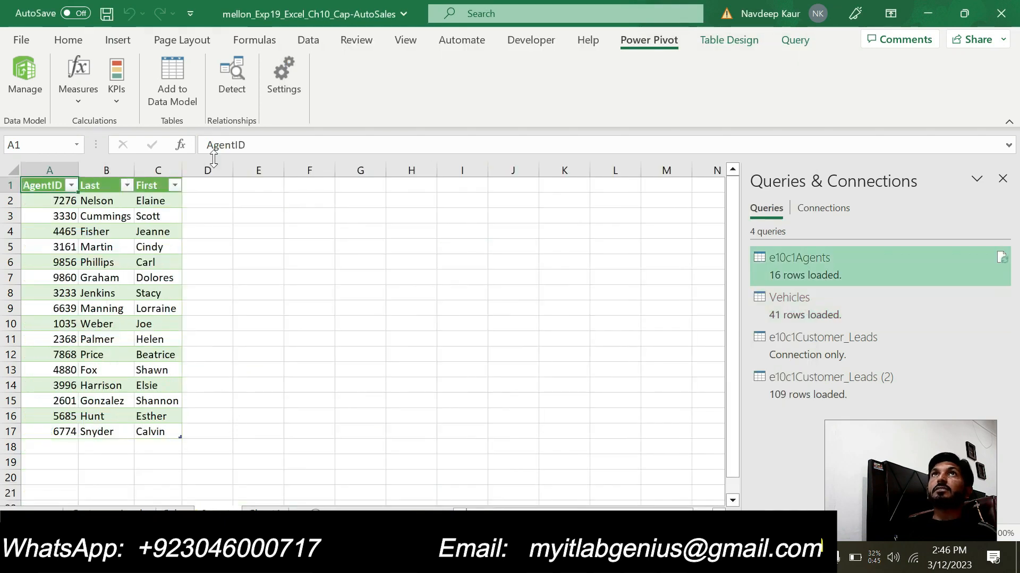
- Add the e10c1Agents table on the Agents worksheet to the data model and view the e10c1Customer_Leads__2 table there
left_click(181, 79)
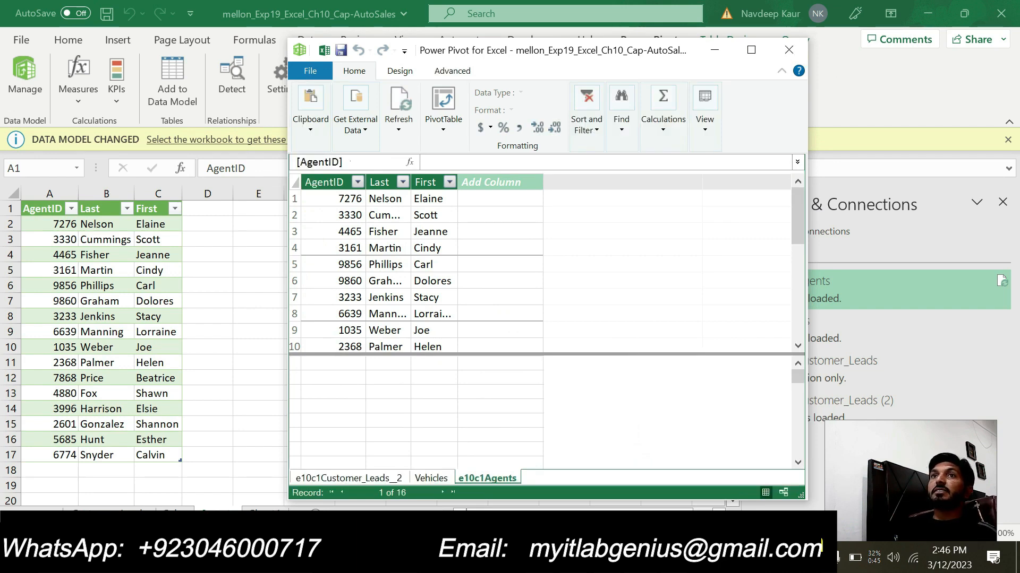
left_click(371, 476)
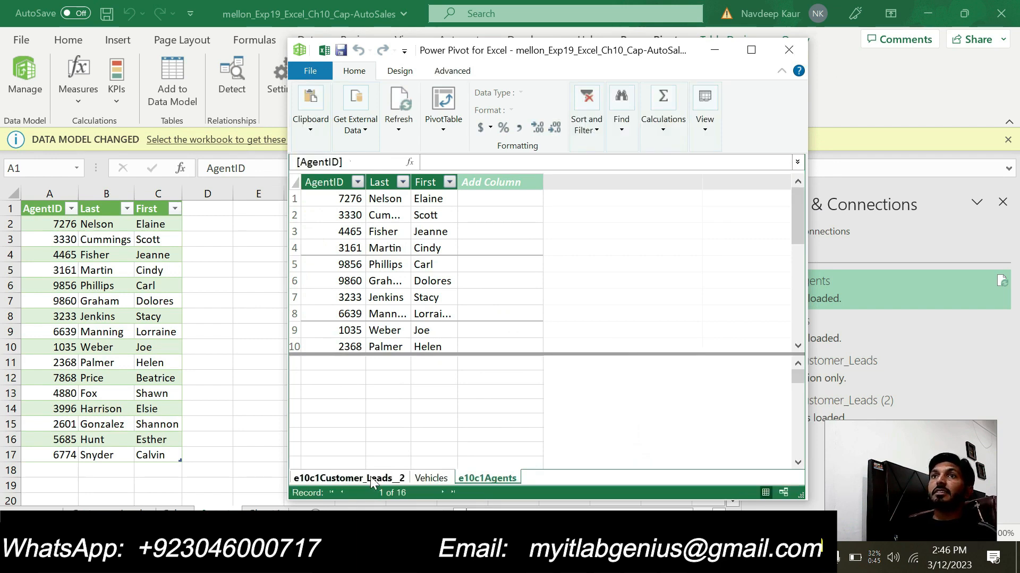
- View the Vehicles and e10c1Agents tables in the data model
left_click(418, 479)
left_click(487, 479)
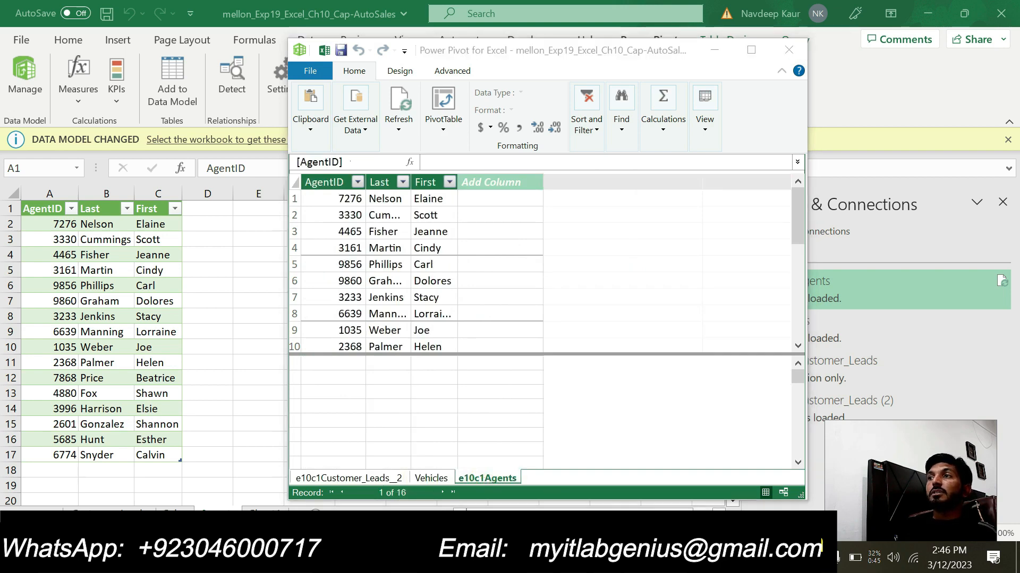
- Switch to the Word instructions, clear the highlight from step 8, and highlight step 9 about defining the relationship in green
key("alt+Tab")
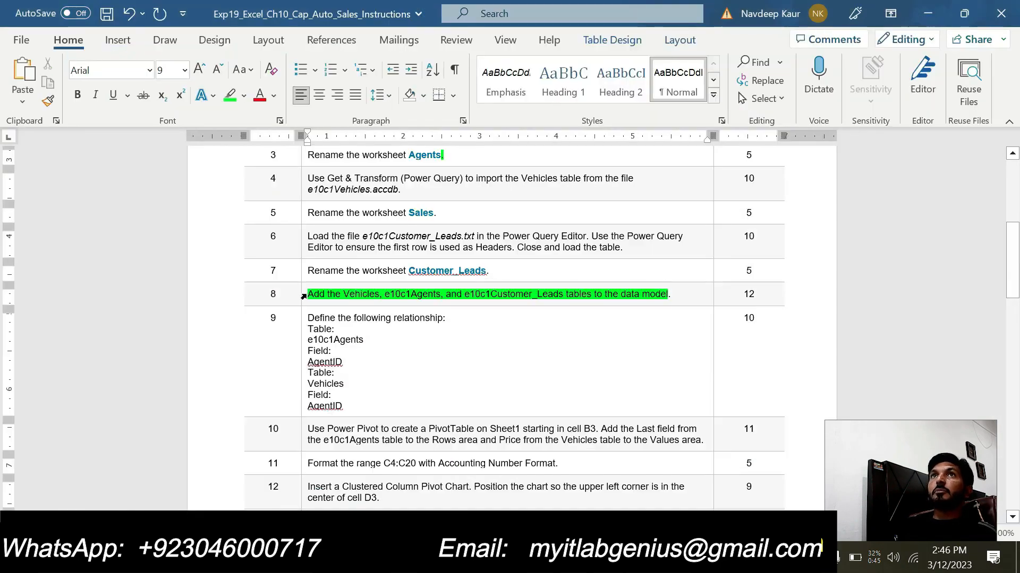
left_click_drag(307, 294, 667, 294)
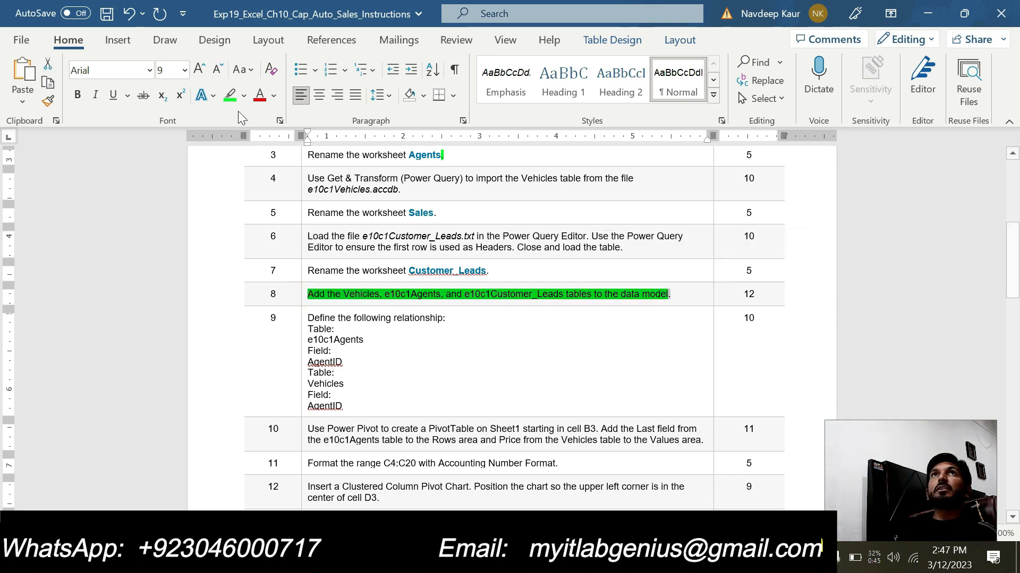
left_click(231, 97)
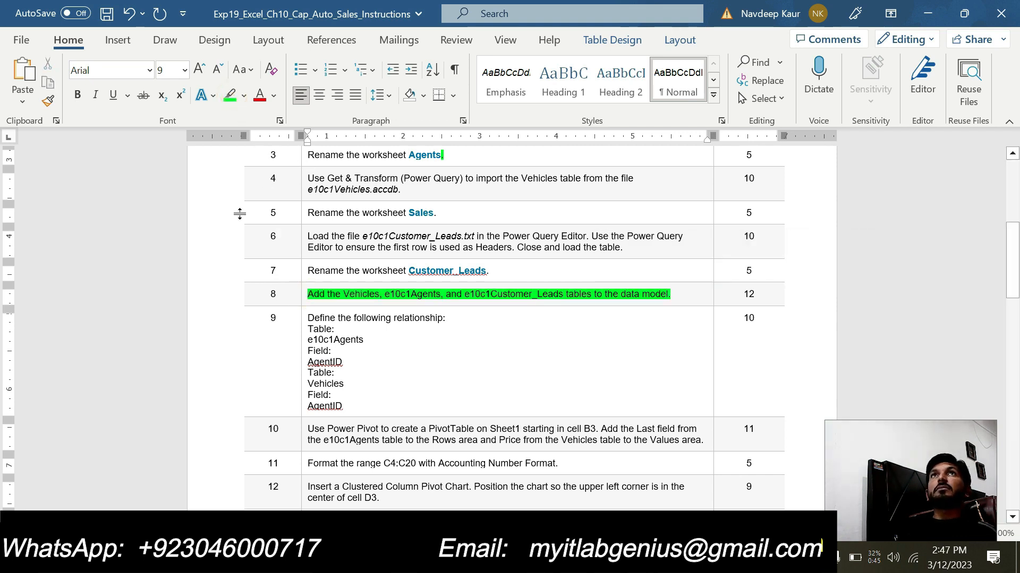
left_click_drag(308, 291, 685, 294)
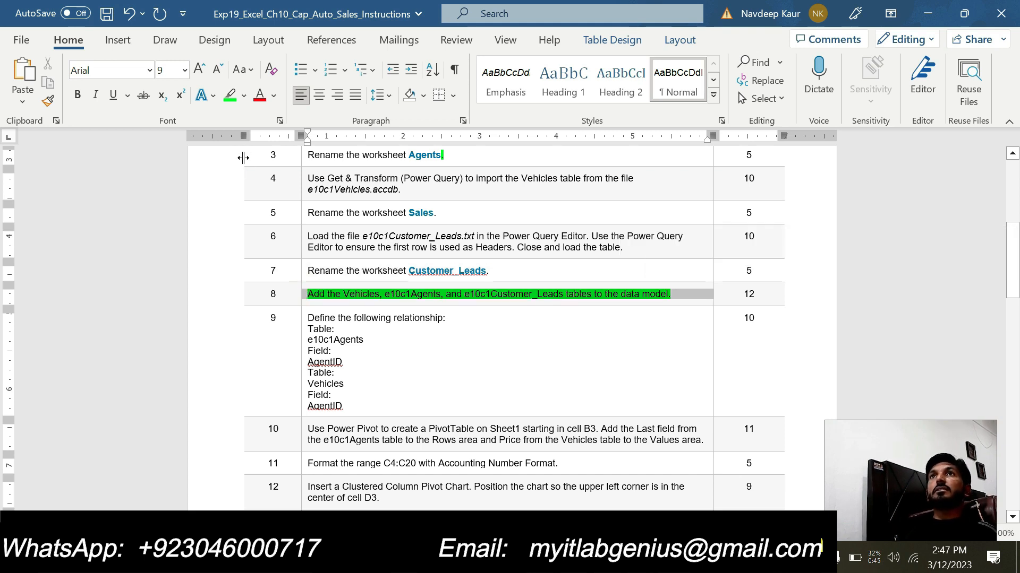
left_click(231, 98)
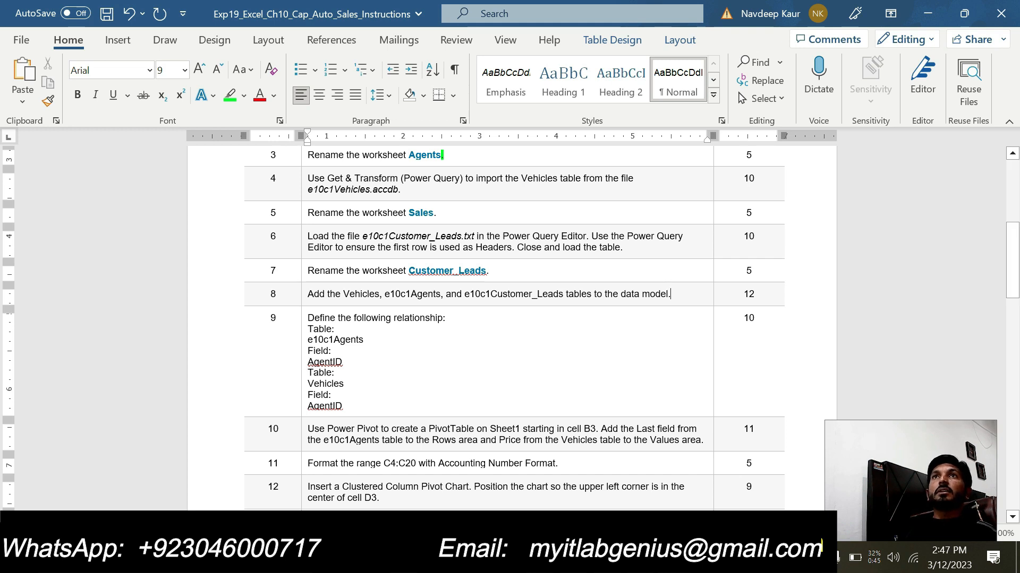
left_click_drag(366, 410, 307, 316)
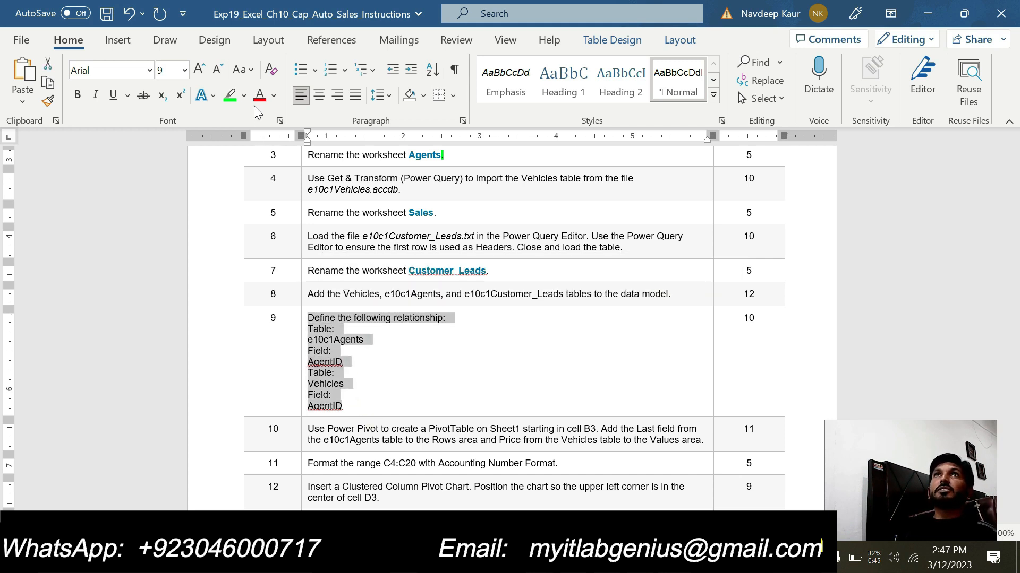
left_click(229, 96)
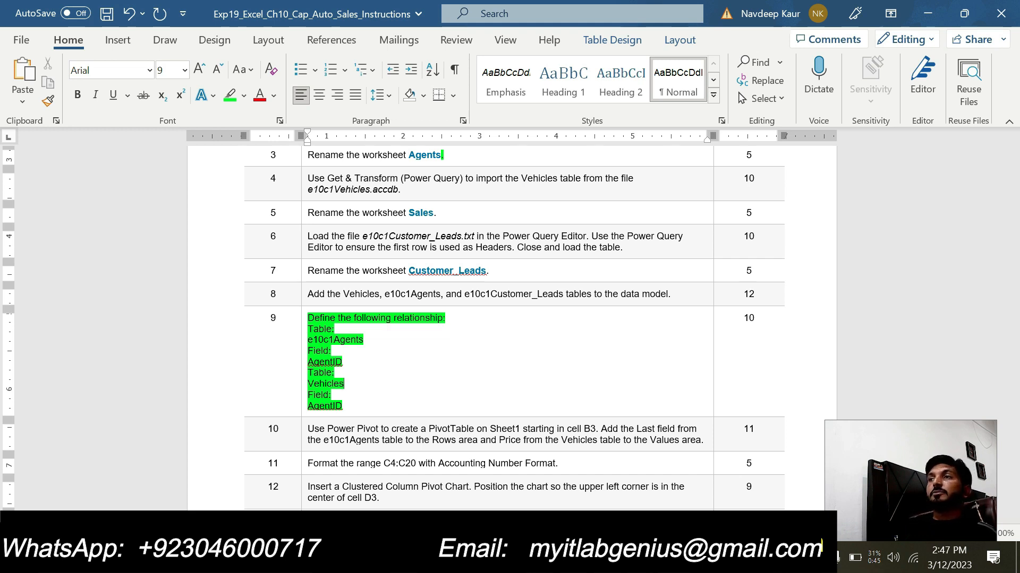
- Switch to Excel, close the Power Pivot window, and bring up the full ribbon with the data commands
key("alt+Tab")
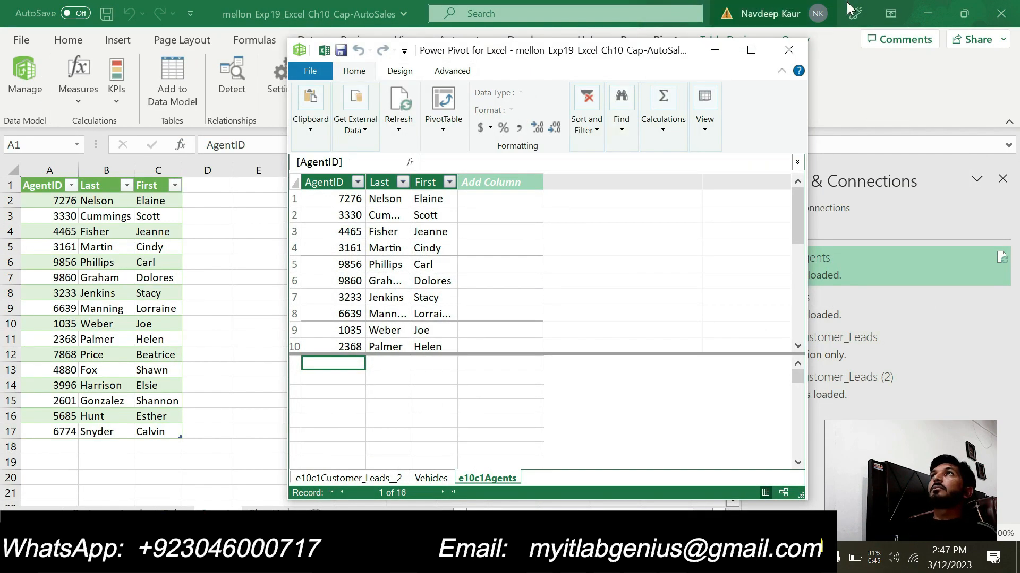
left_click(782, 56)
left_click(305, 40)
double_click(306, 40)
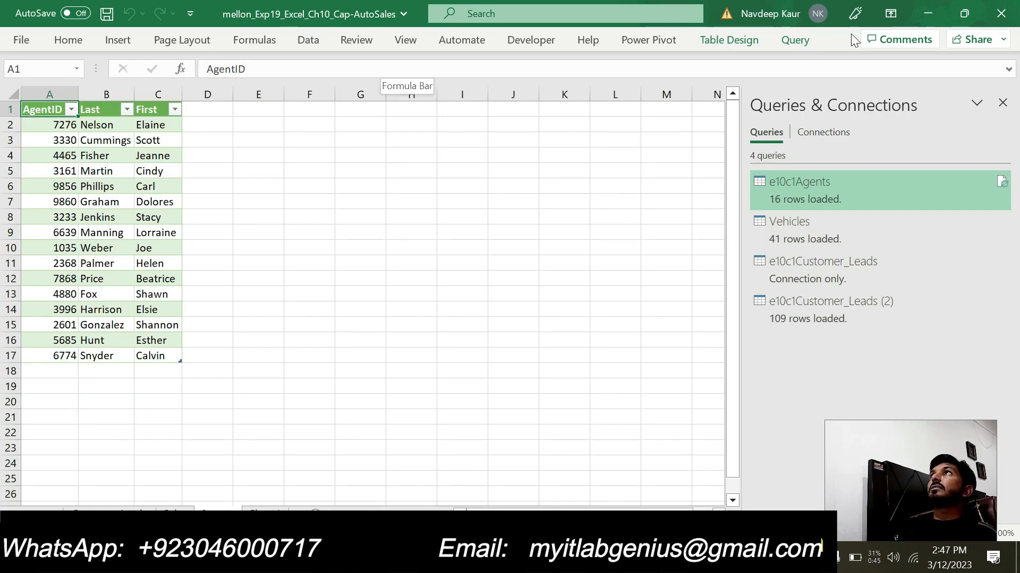
left_click(886, 14)
left_click(893, 149)
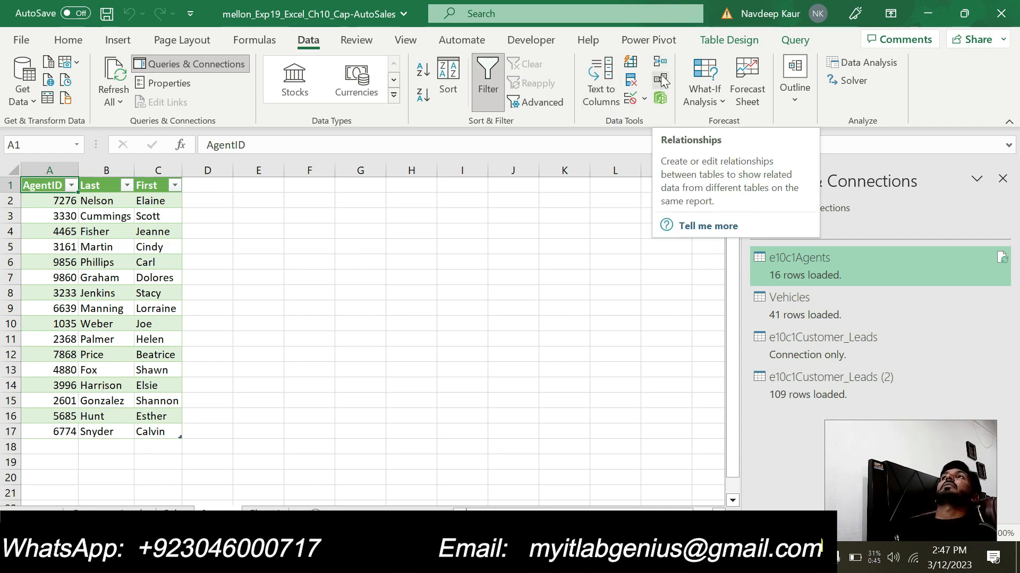
- Start a new relationship with e10c1Agents as the table and Vehicles as the related table, following step 9 in the Word instructions
left_click(662, 80)
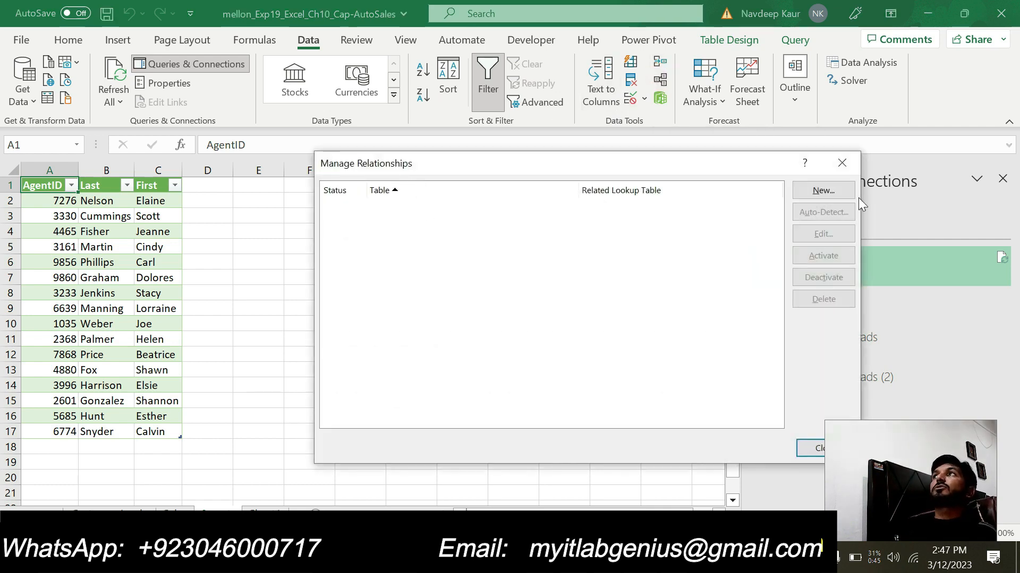
left_click(823, 192)
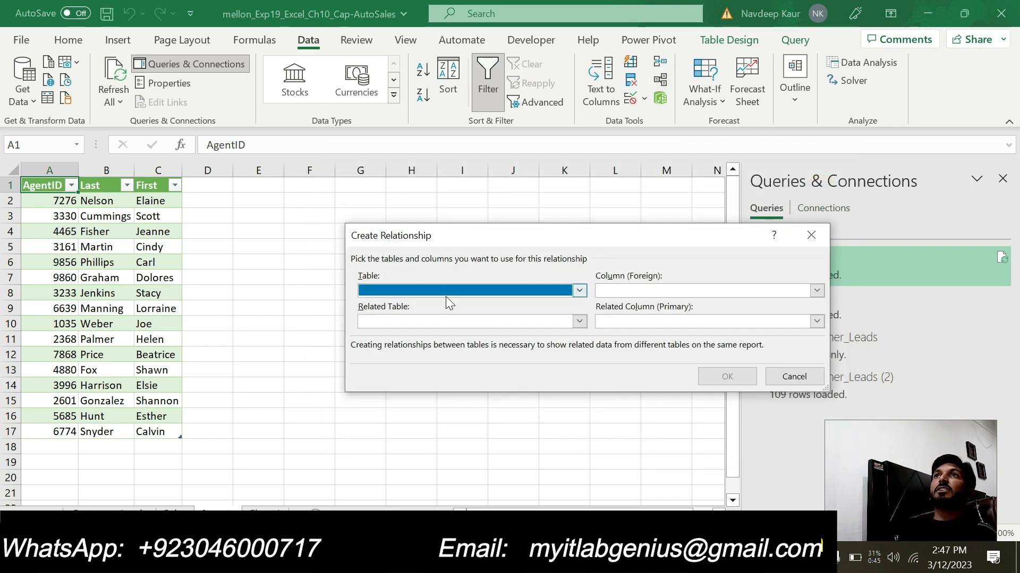
left_click(446, 291)
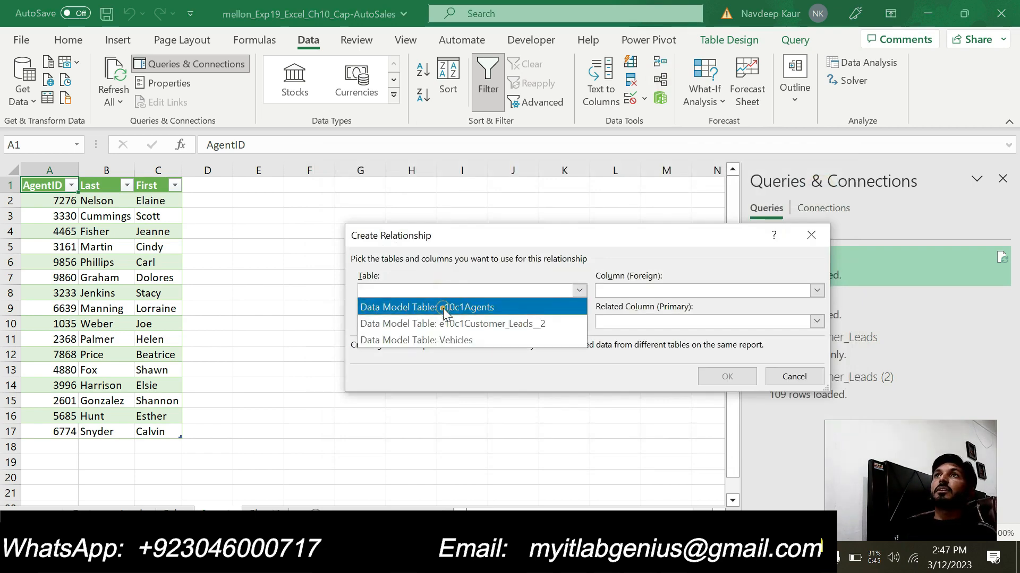
left_click(443, 308)
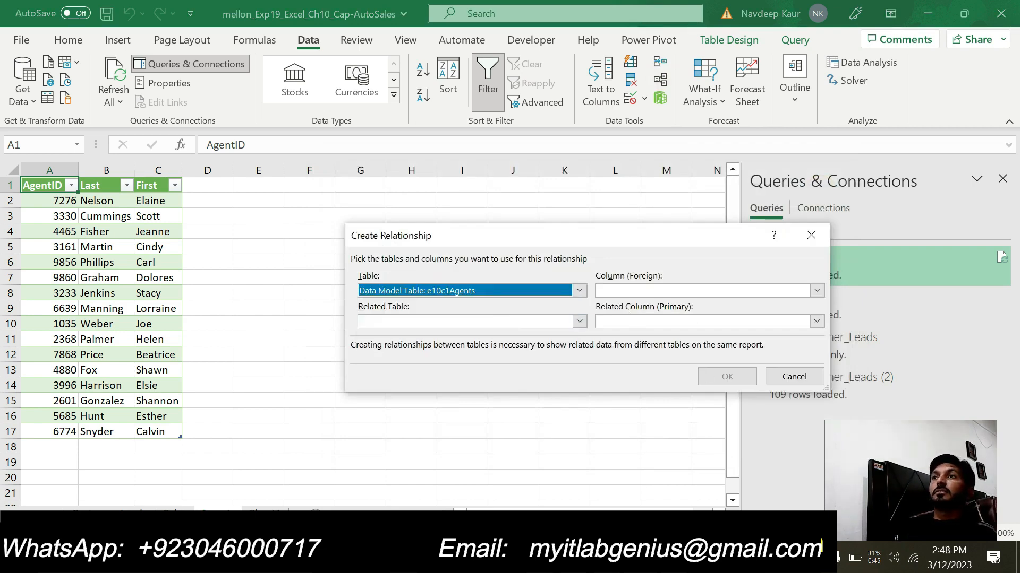
key("alt+Tab")
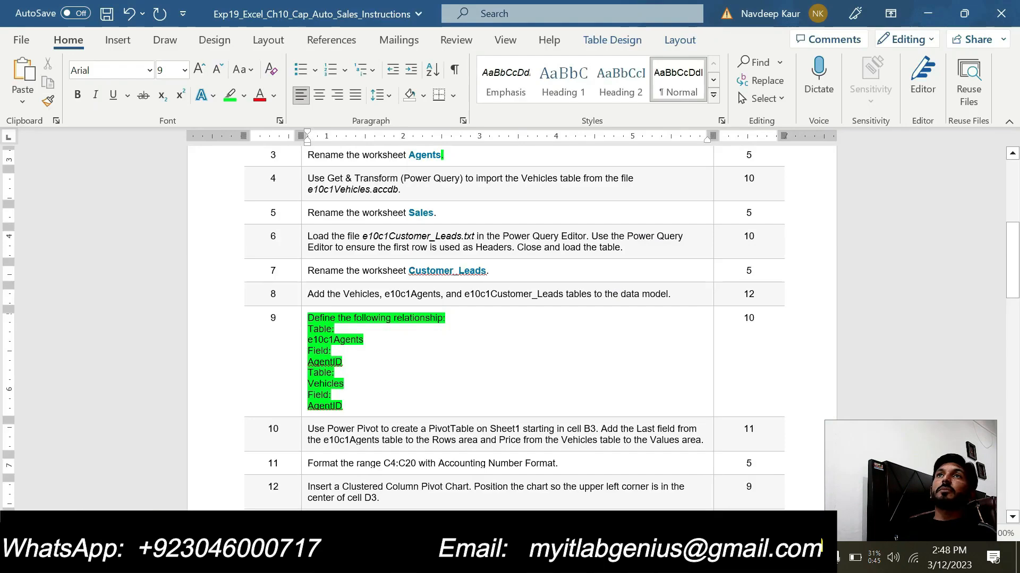
key("alt+Tab")
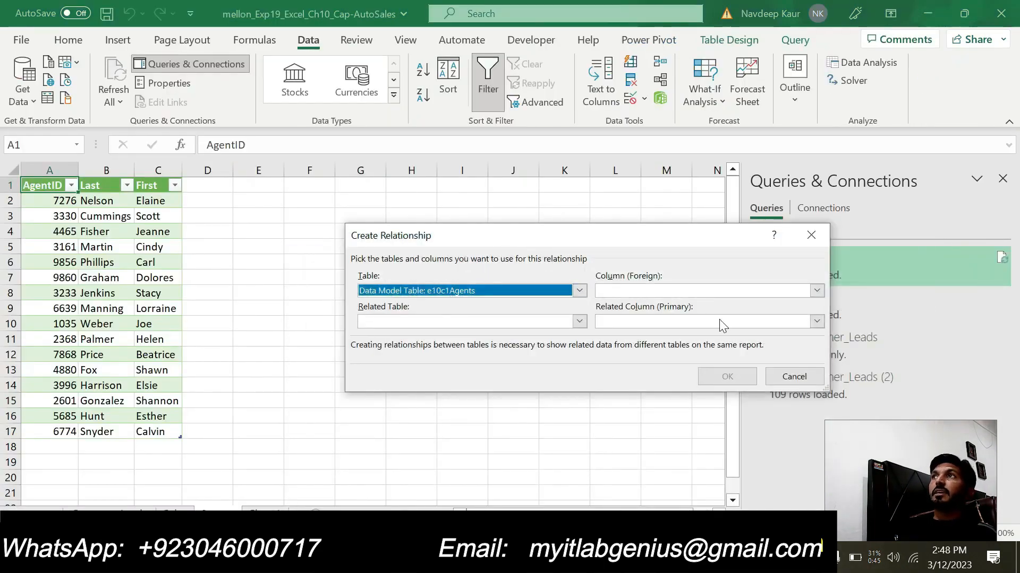
key("alt+Tab")
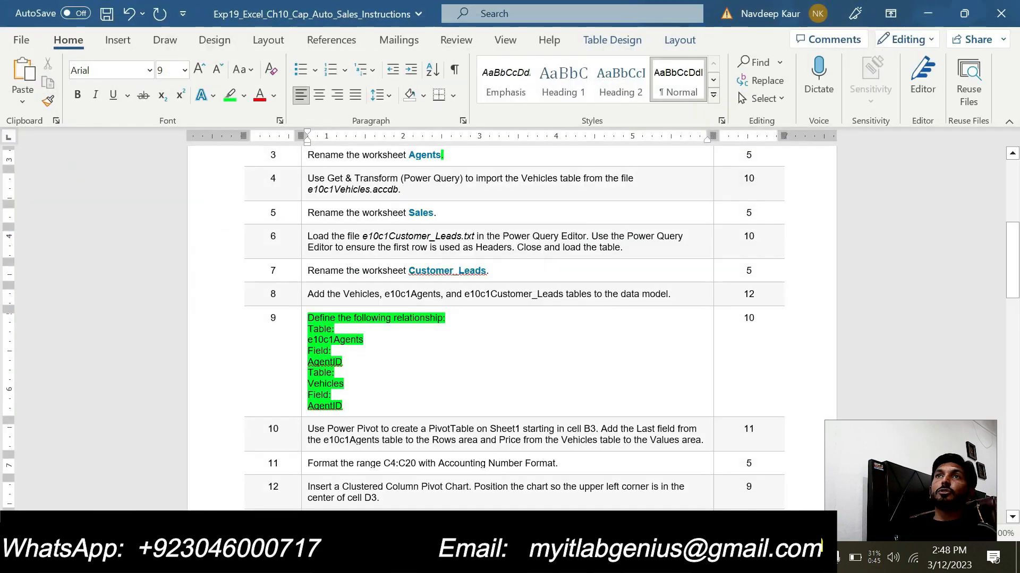
key("alt+Tab")
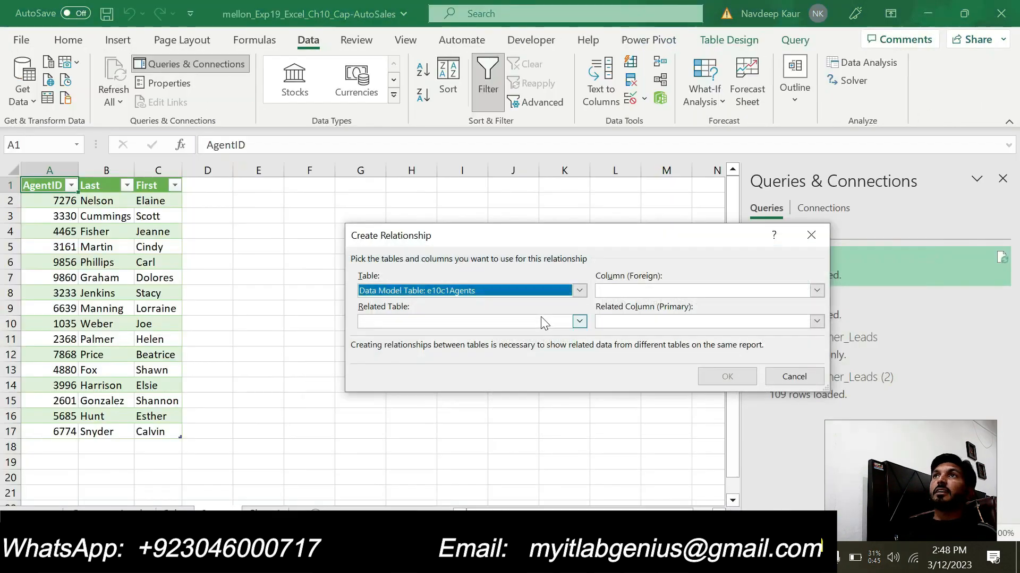
left_click(537, 320)
left_click(438, 370)
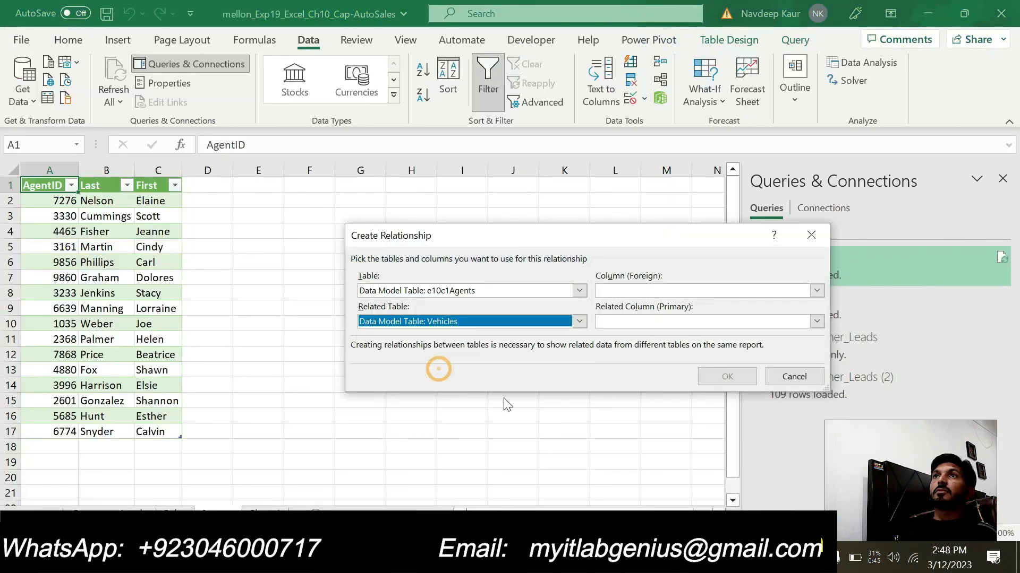
- Check the field names in step 9 in Word, set both relationship columns to AgentID, and create the relationship
key("alt+Tab")
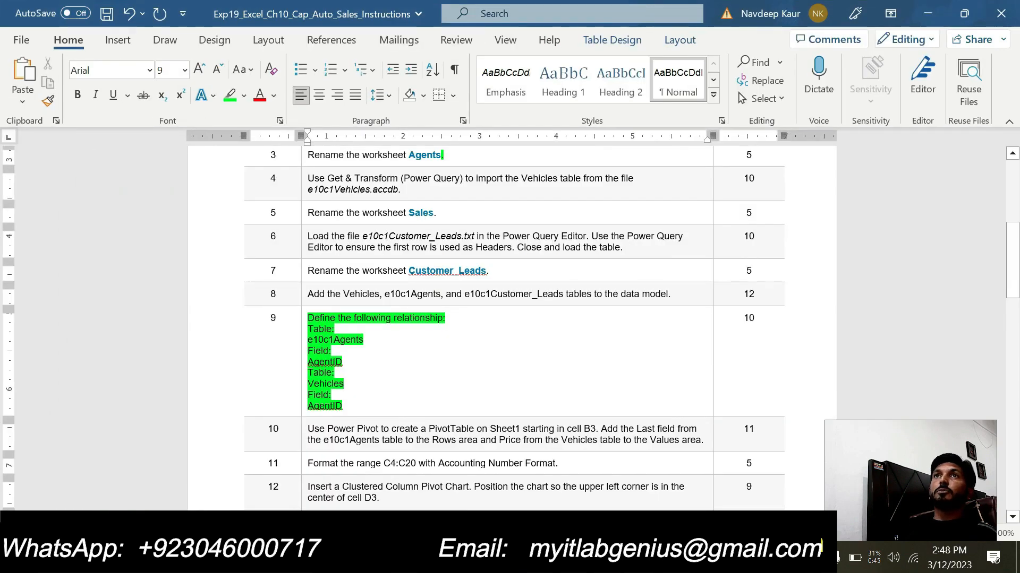
left_click_drag(341, 359, 309, 361)
left_click(337, 403)
left_click_drag(337, 403, 320, 405)
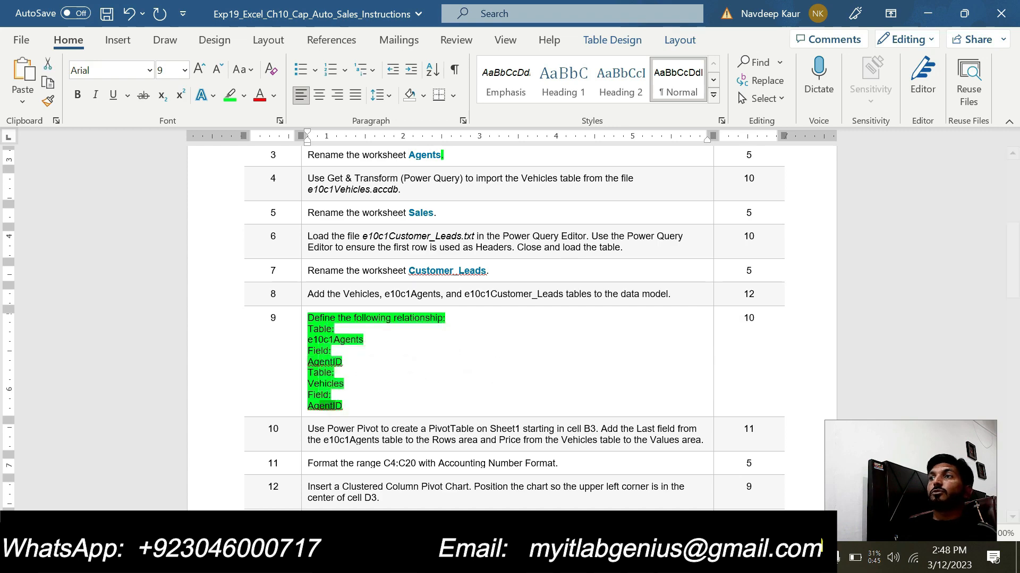
key("alt+Tab")
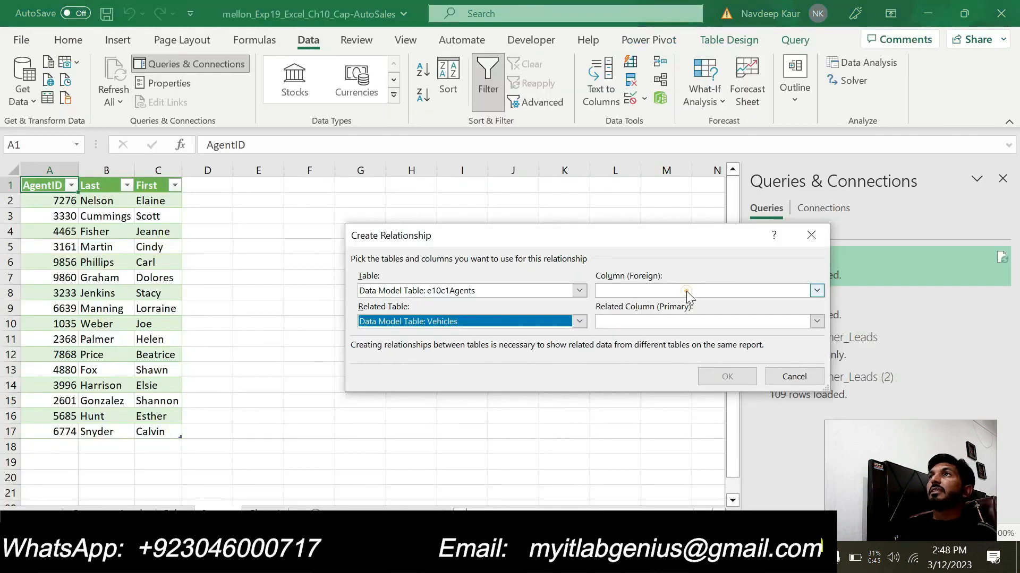
left_click(686, 291)
left_click(635, 310)
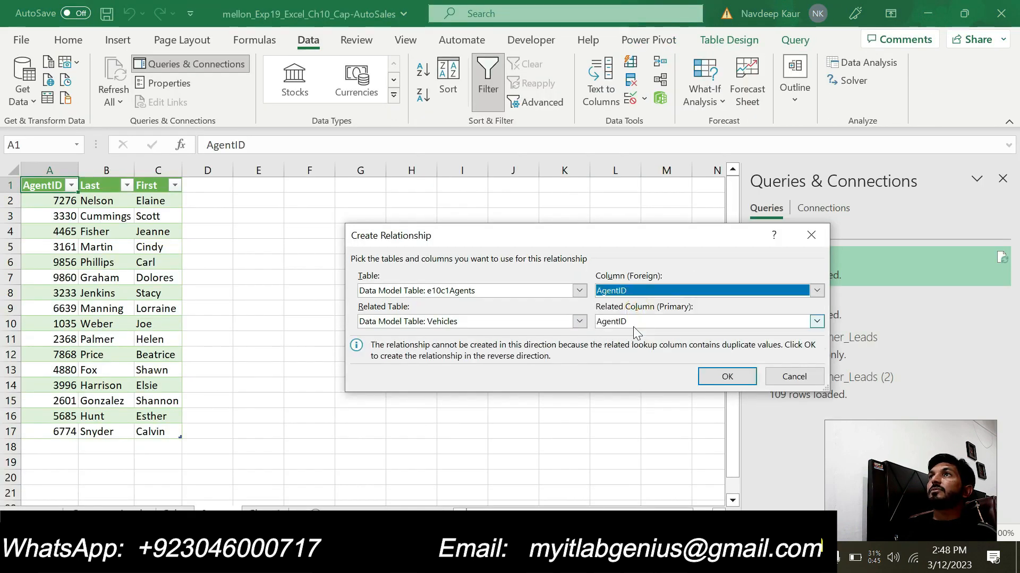
left_click(633, 326)
left_click(627, 337)
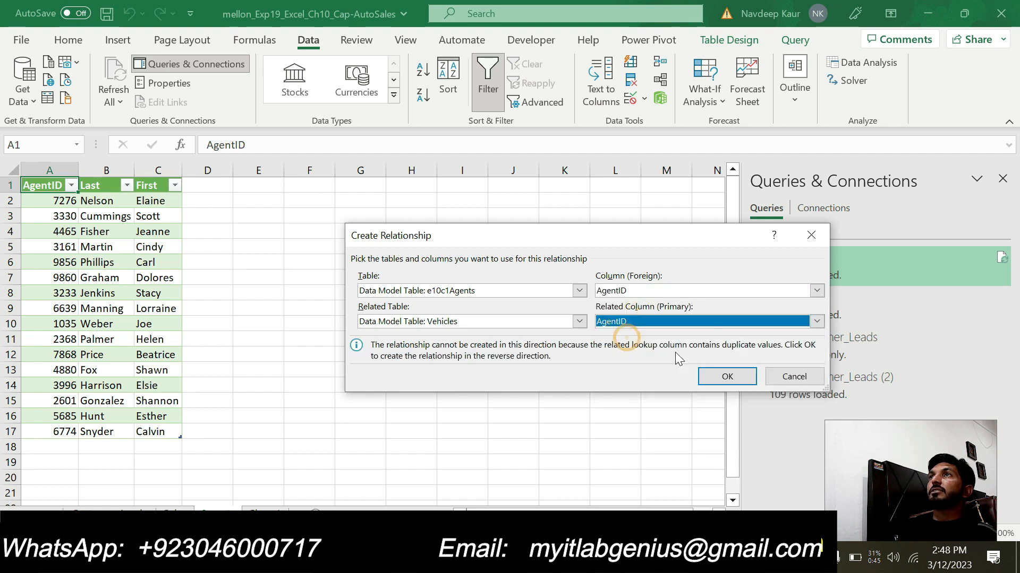
left_click(718, 376)
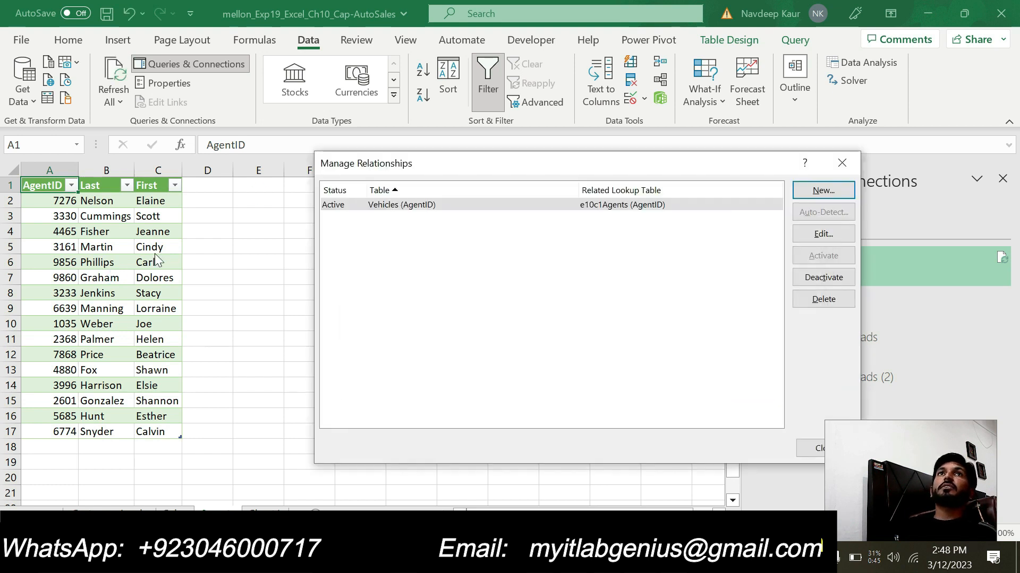
- Compare the defined relationship with step 9 in the Word instructions and close the relationship manager in Excel
key("alt+Tab")
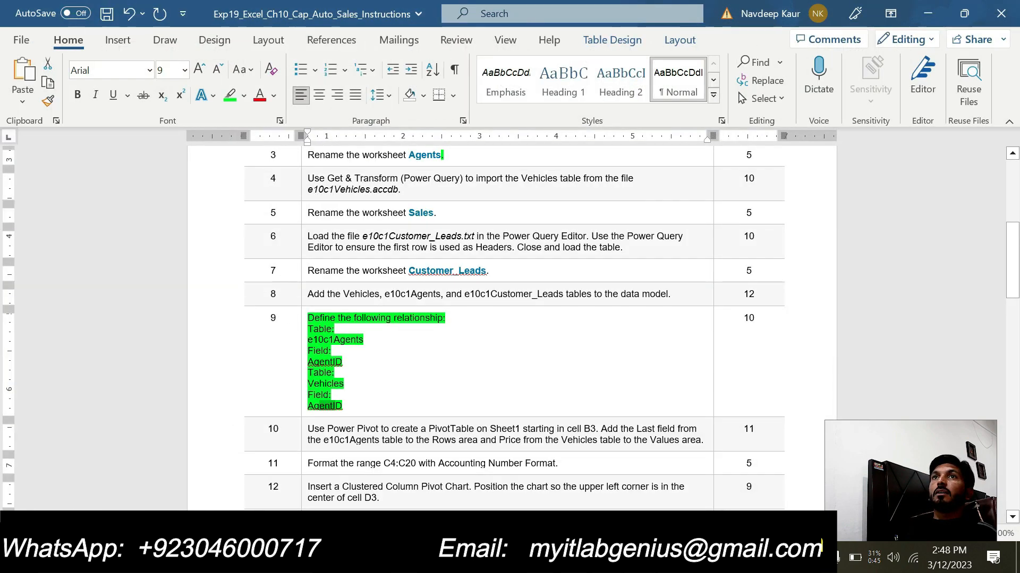
key("alt+Tab")
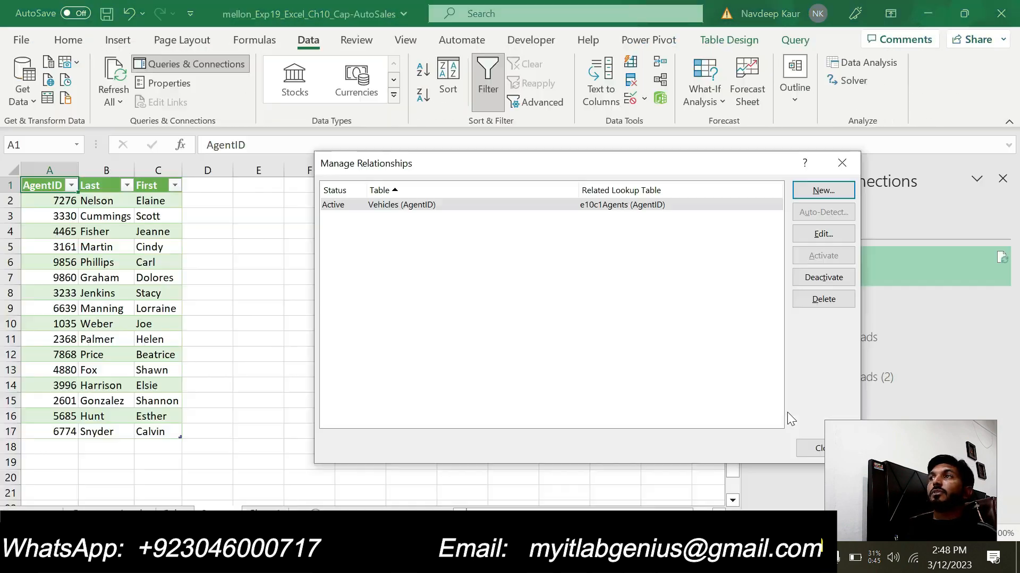
left_click(809, 449)
- Switch to the Word instructions, clear the highlight from step 9, and highlight step 10 about the Power Pivot PivotTable in green
key("alt+Tab")
left_click_drag(346, 400, 307, 318)
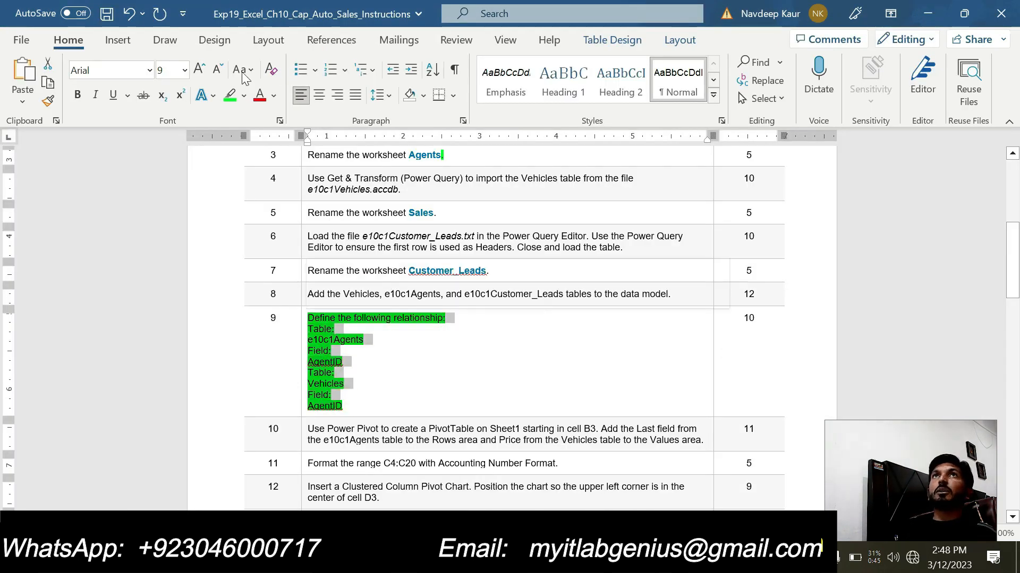
left_click(231, 94)
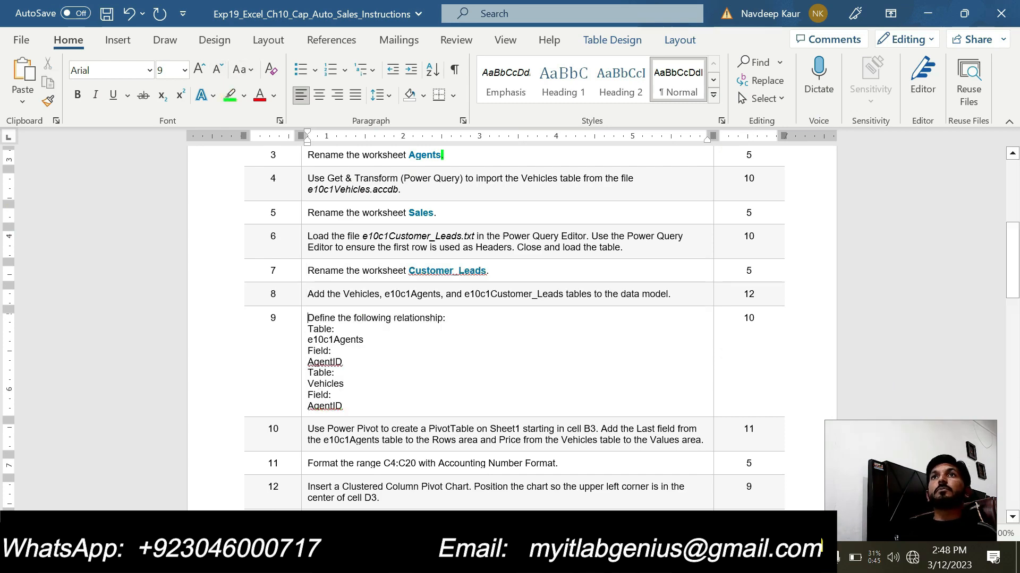
scroll(312, 231, "down", 5)
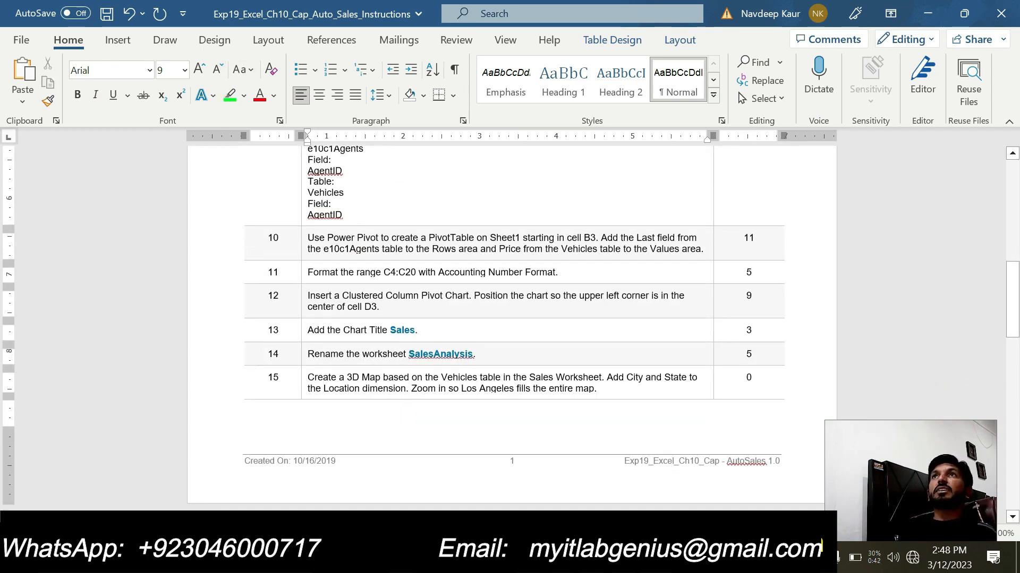
left_click_drag(704, 248, 307, 238)
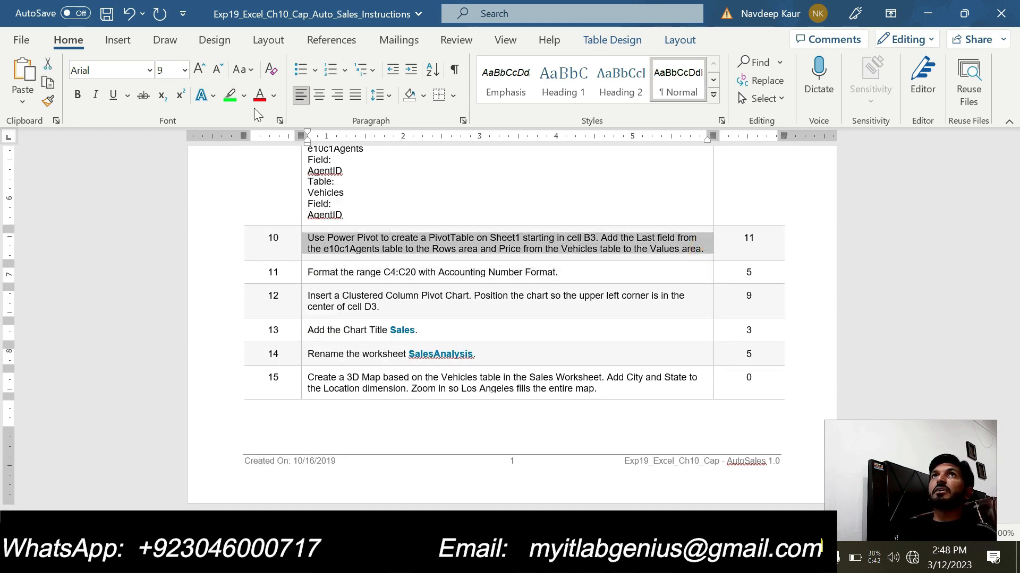
left_click(232, 96)
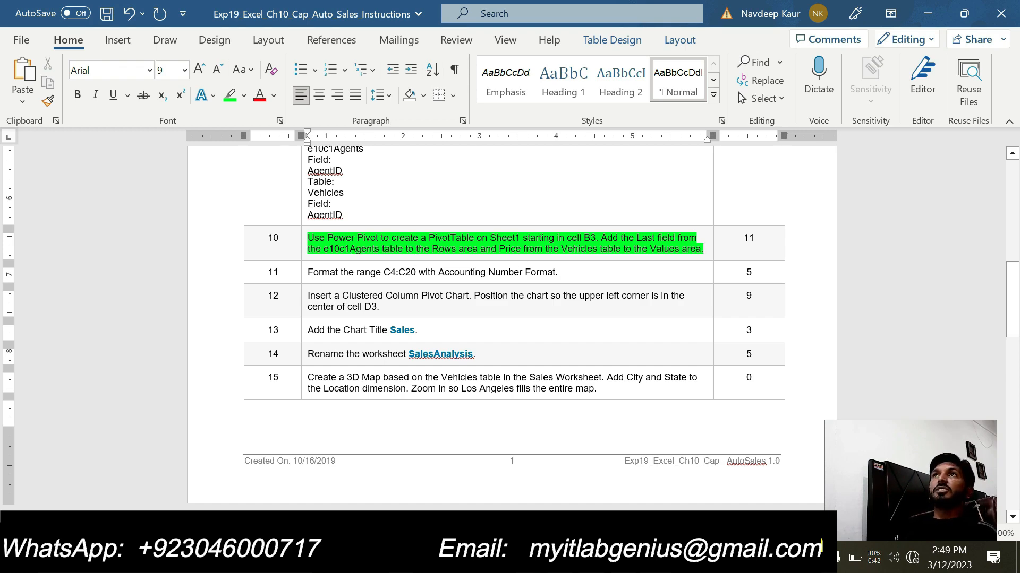
- Switch to the Auto Sales workbook in Excel and bring up its Power Pivot commands
mouse_move(623, 557)
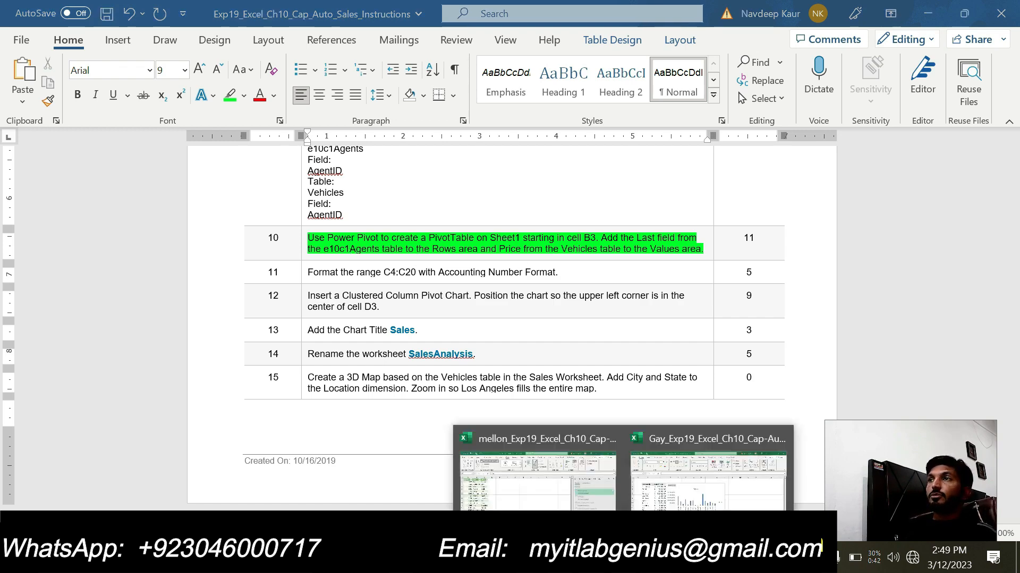
left_click(534, 486)
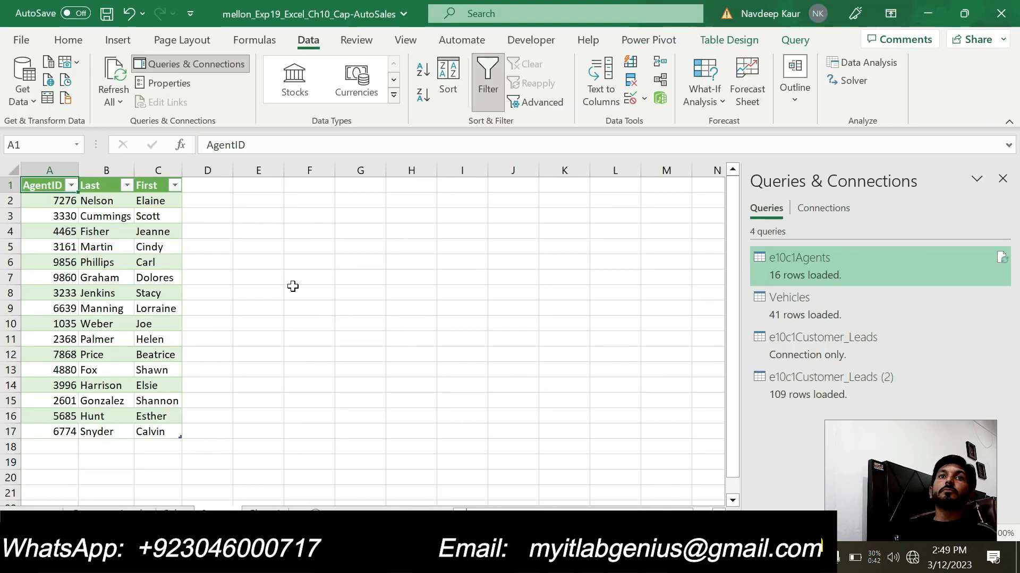
left_click(668, 47)
left_click(25, 77)
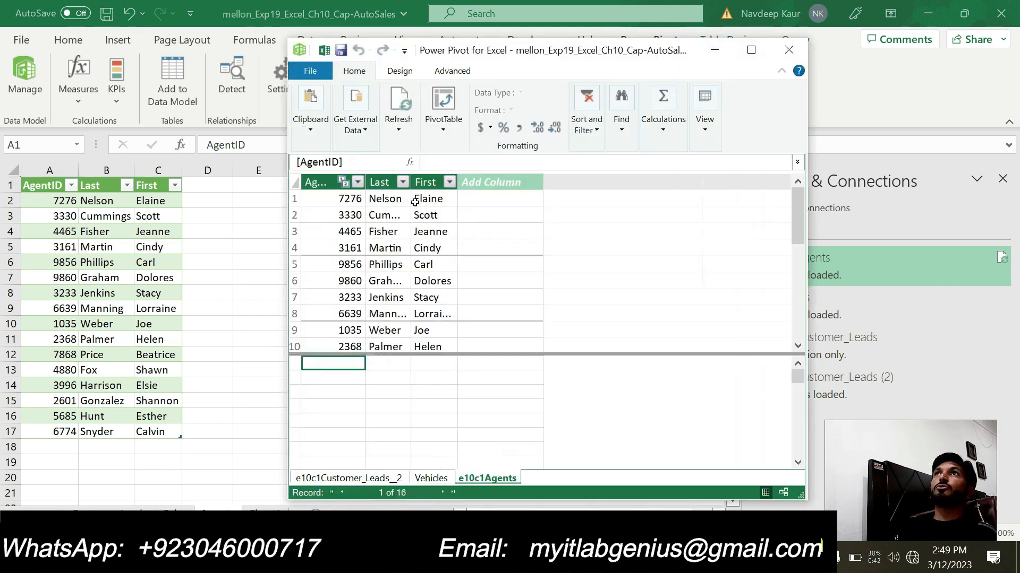
left_click(445, 130)
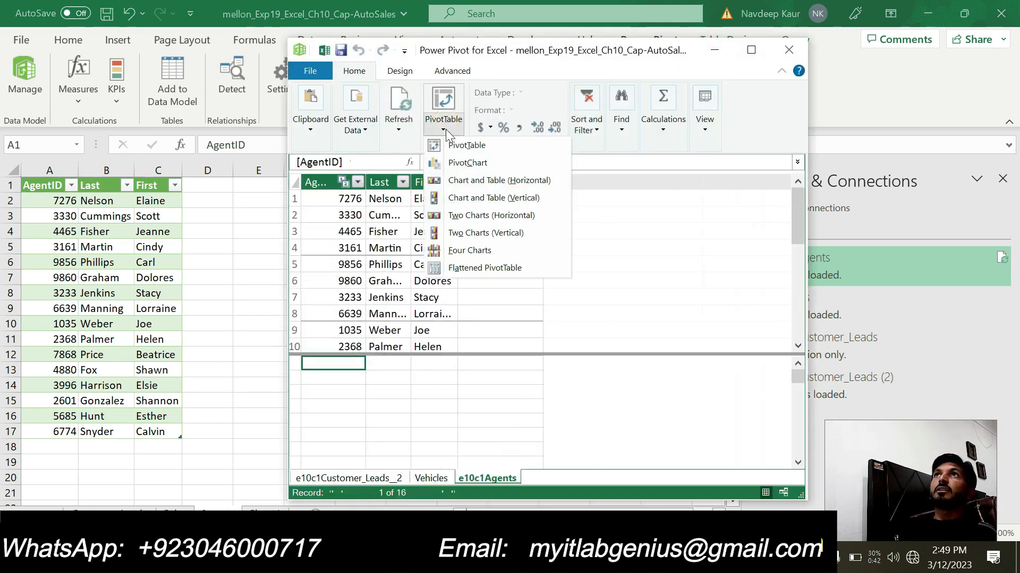
left_click(467, 145)
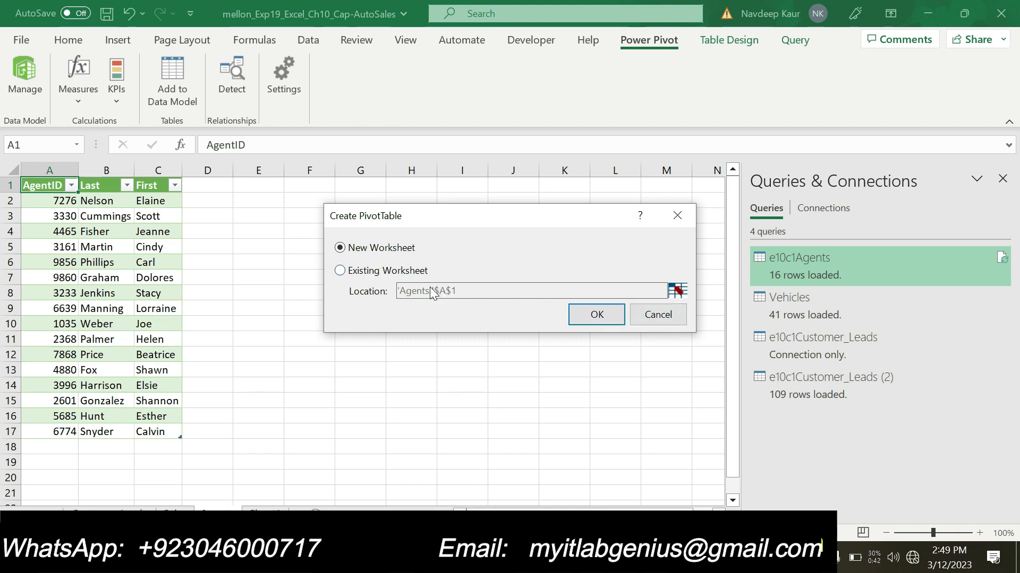
left_click(675, 315)
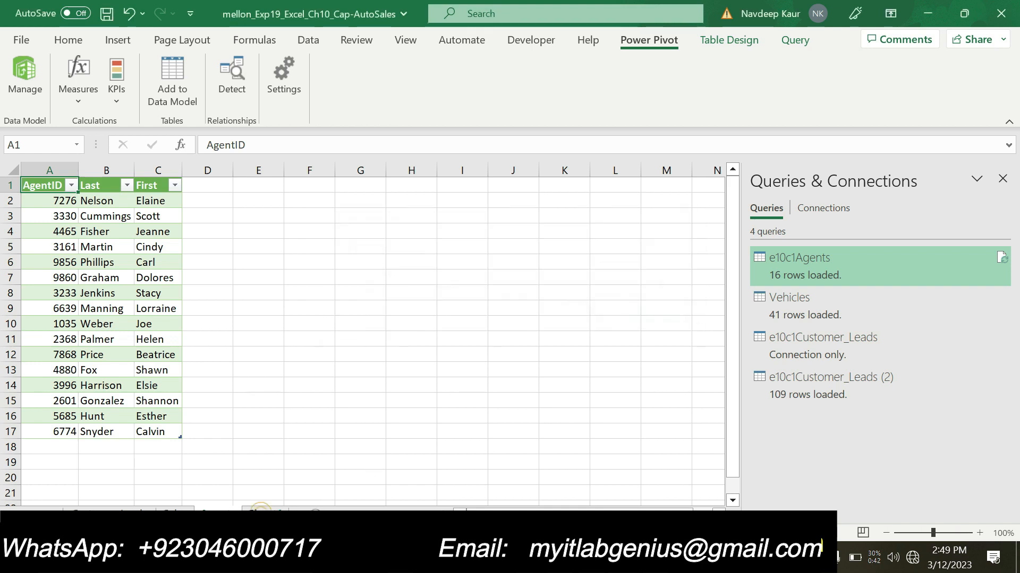
- On Sheet1, start a PivotTable from the Power Pivot data model and choose an existing worksheet as its destination
left_click(260, 509)
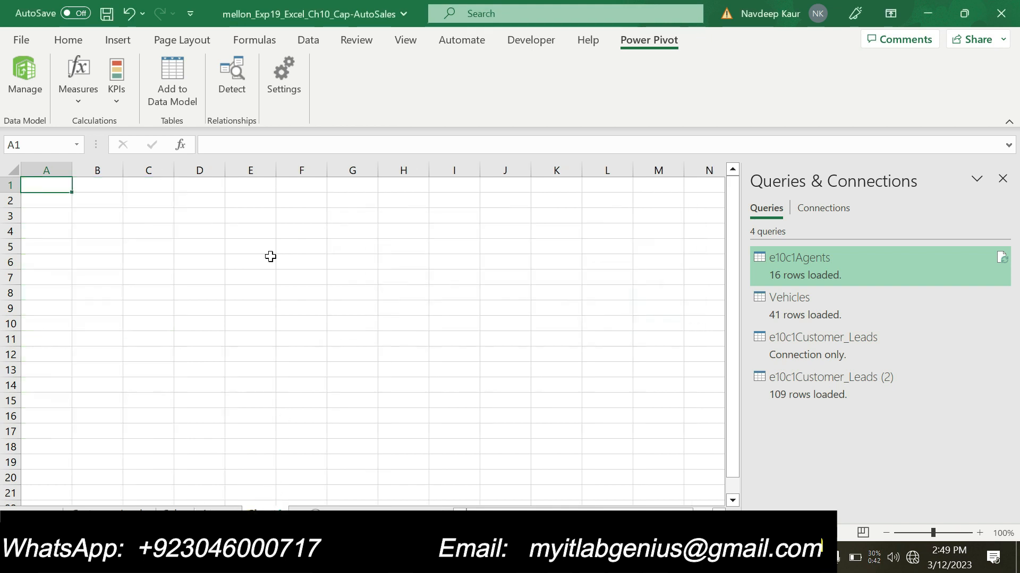
left_click(12, 80)
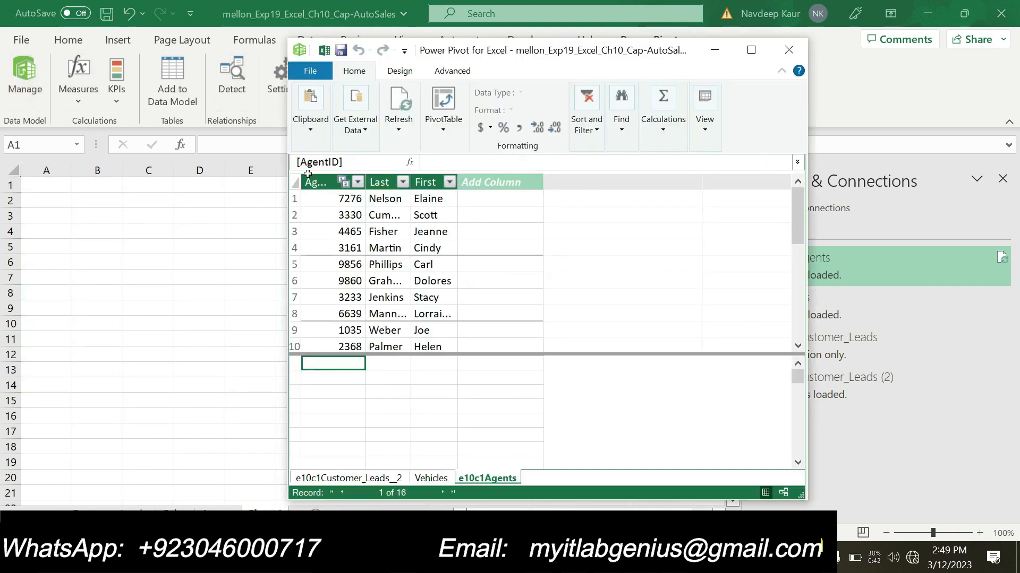
left_click(445, 135)
left_click(443, 164)
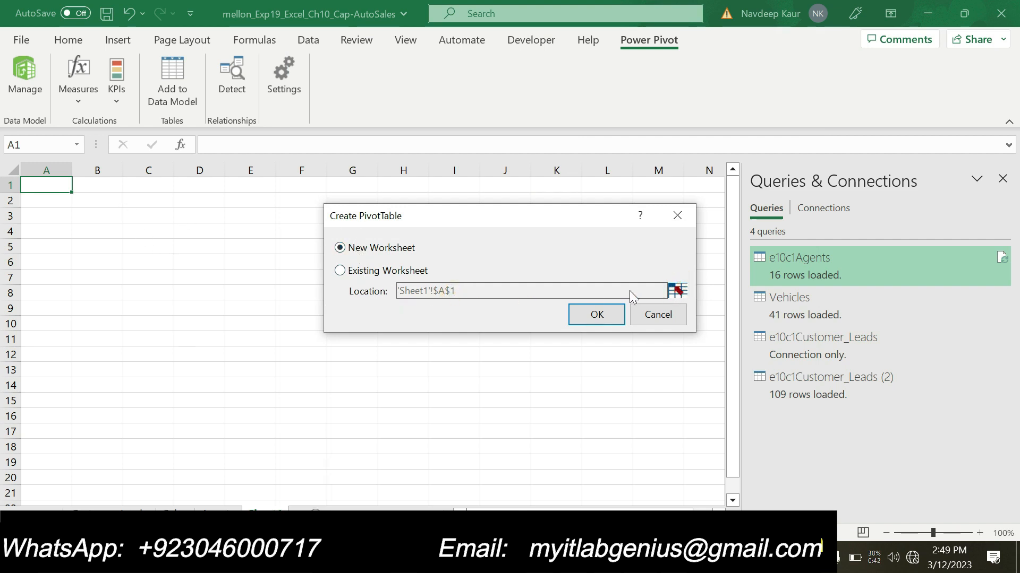
left_click(678, 290)
left_click(678, 290)
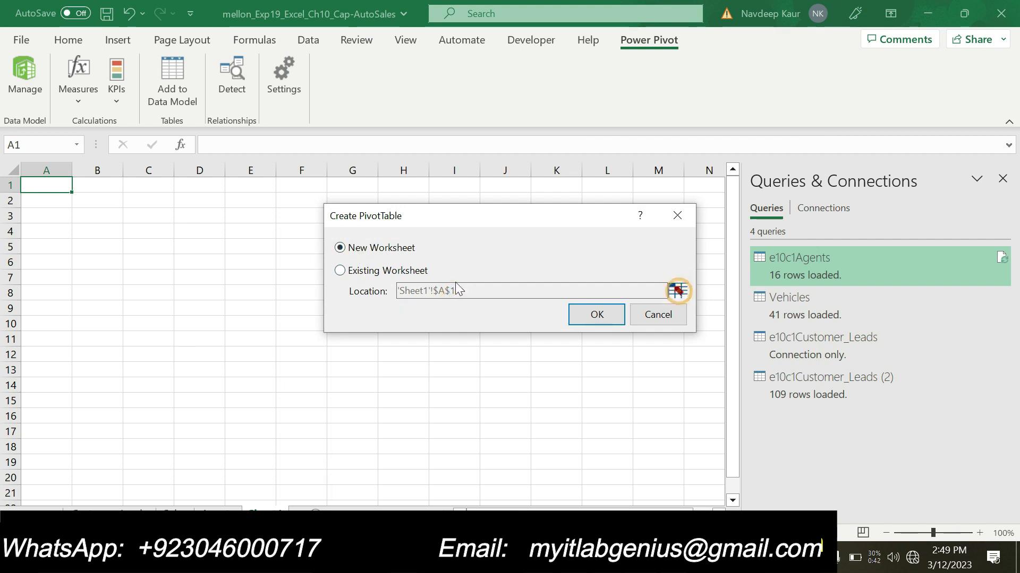
left_click(415, 270)
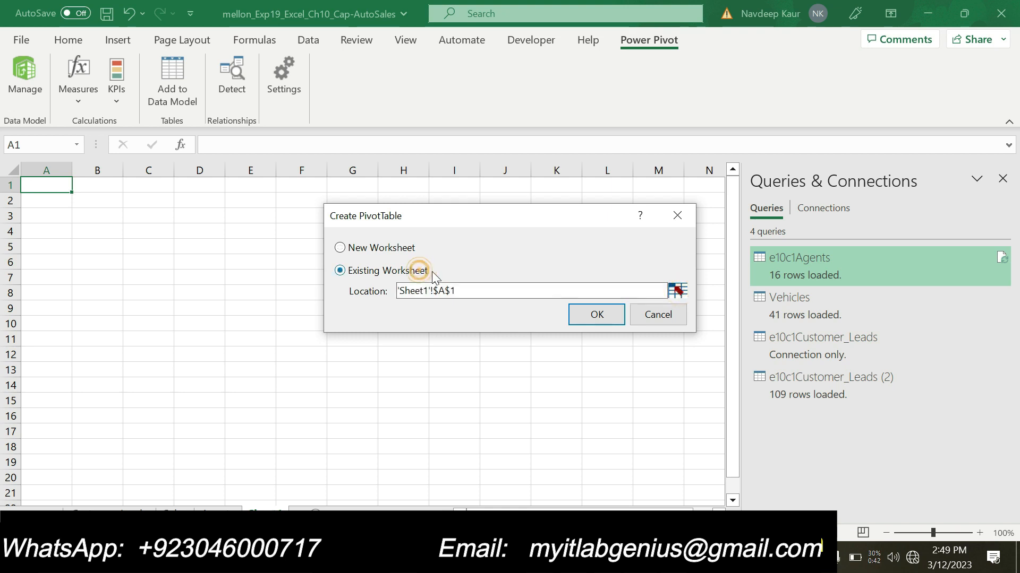
- Set the PivotTable location to cell B3, check it against step 10 in Word, and create the PivotTable in Excel
left_click(676, 291)
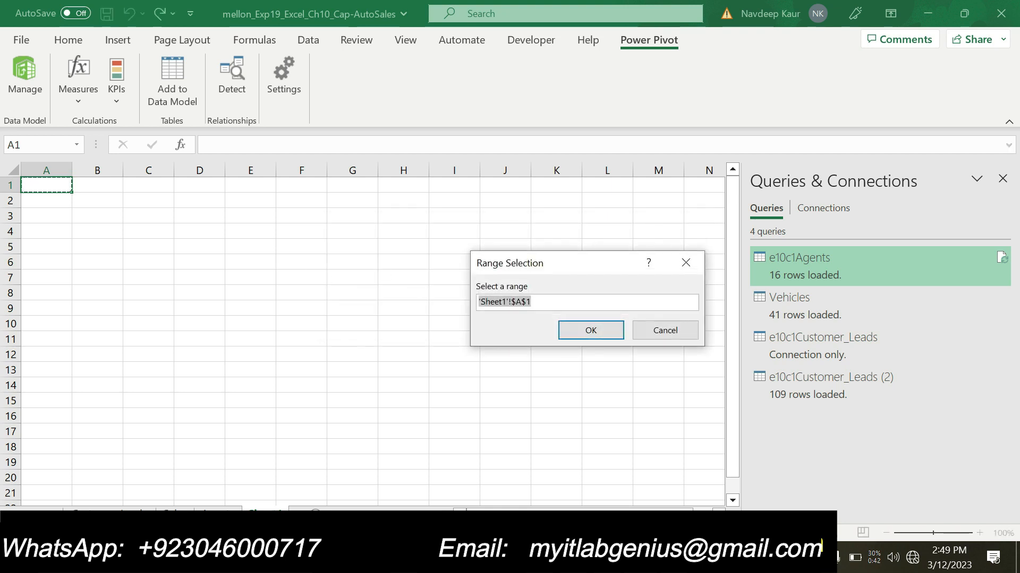
left_click(107, 215)
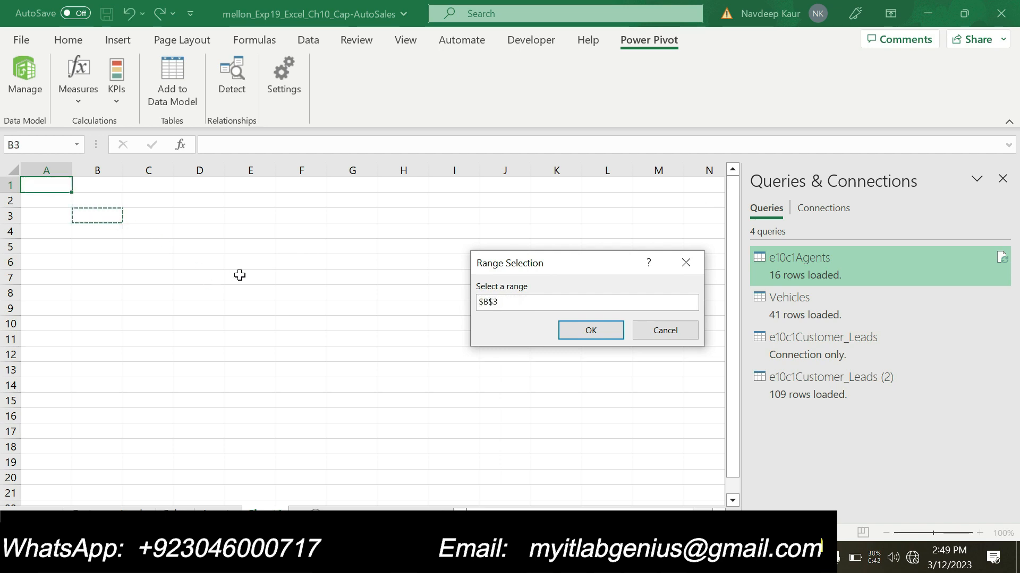
left_click(656, 558)
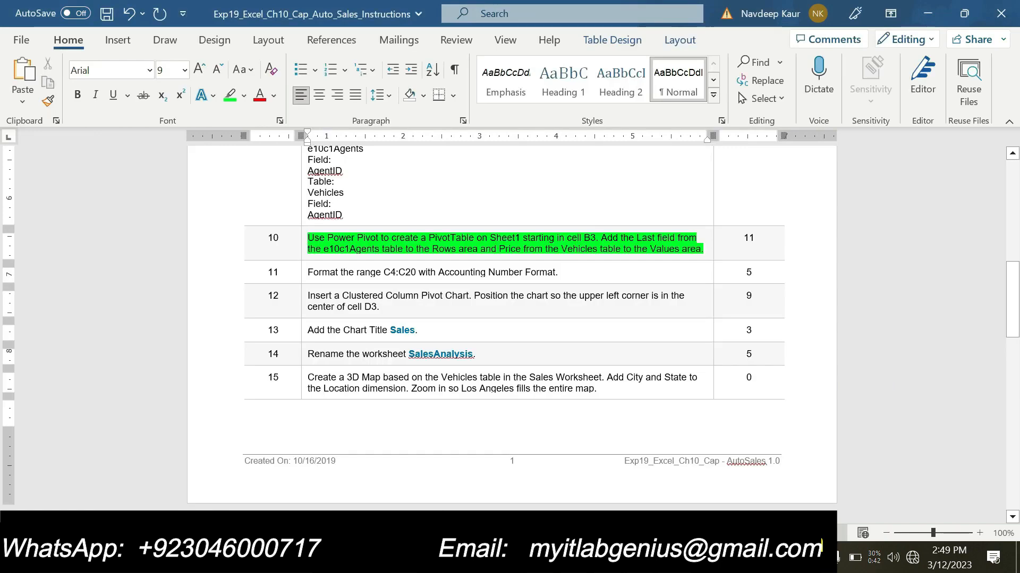
left_click(649, 558)
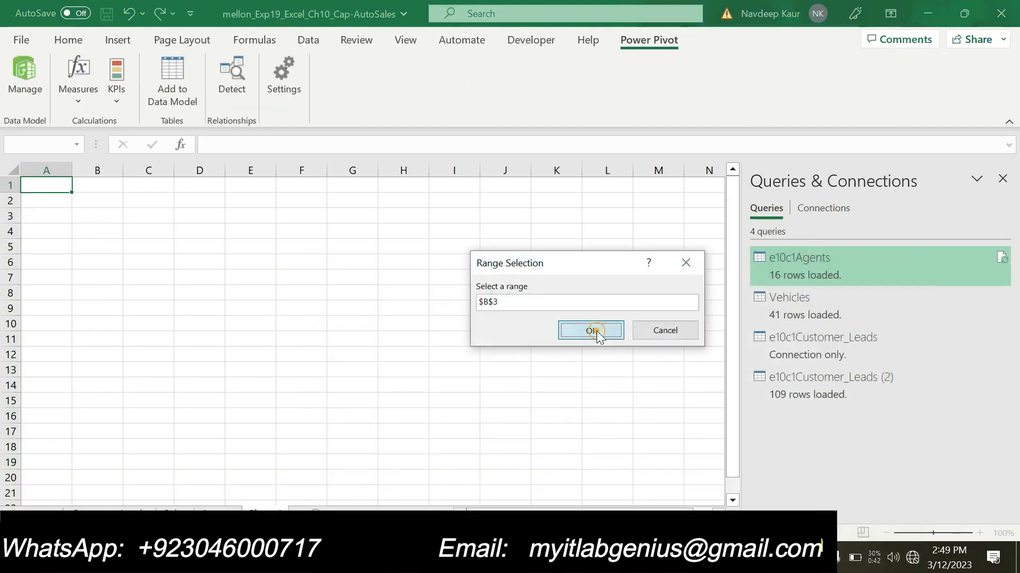
left_click(594, 330)
left_click(597, 315)
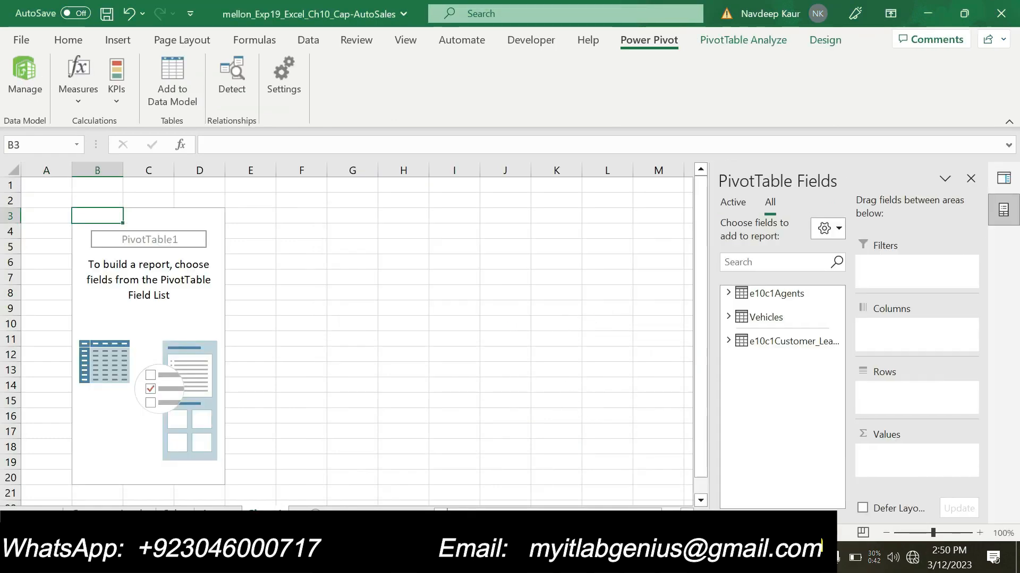
- Check step 10 in the Word instructions and add the Last field from e10c1Agents to the PivotTable's Rows area in Excel
key("alt+Tab")
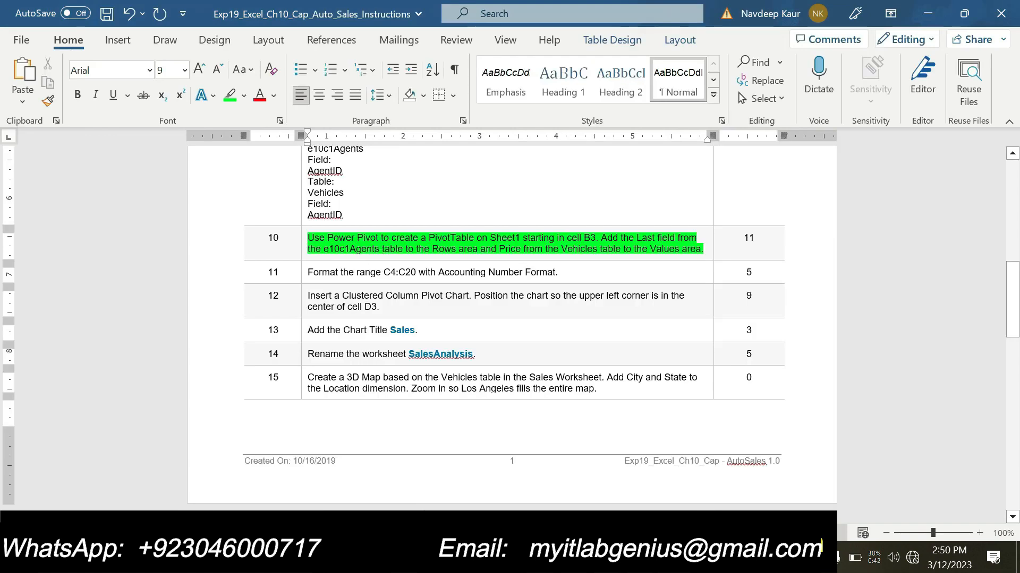
key("alt+Tab")
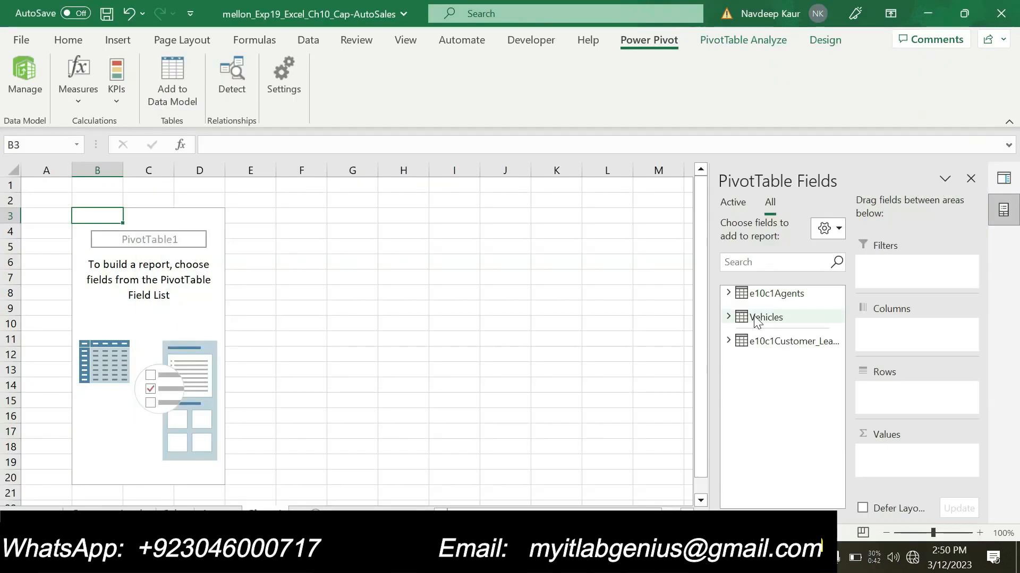
left_click(728, 294)
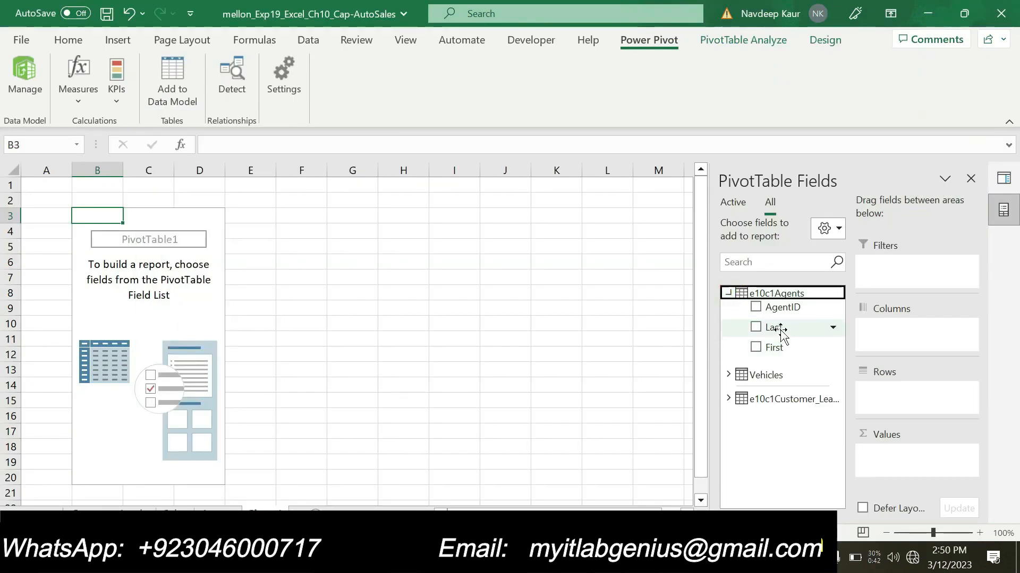
left_click_drag(779, 322, 902, 415)
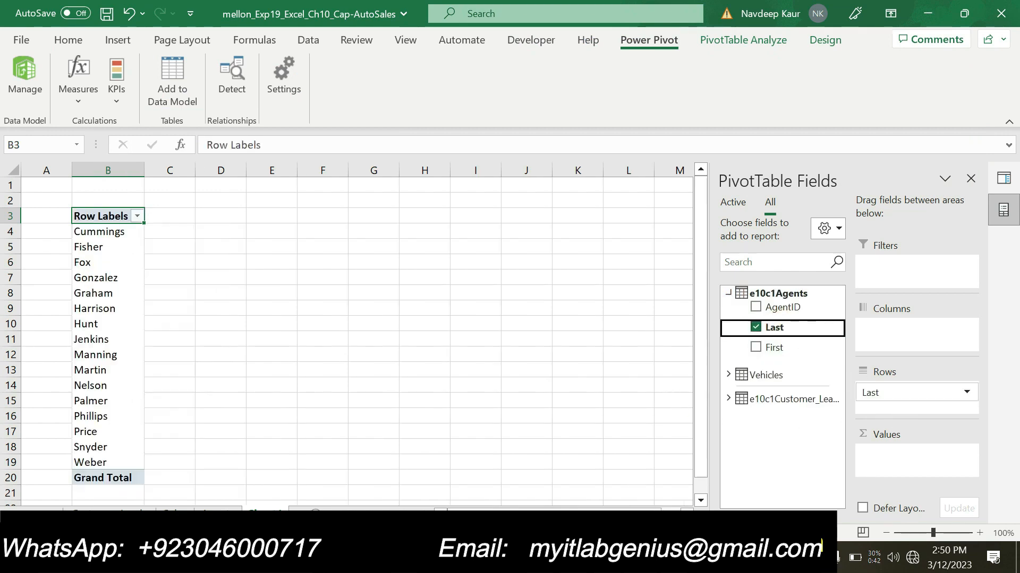
- Recheck step 10 in Word and add the Price field from the Vehicles table to the PivotTable's Values area in Excel
key("alt+Tab")
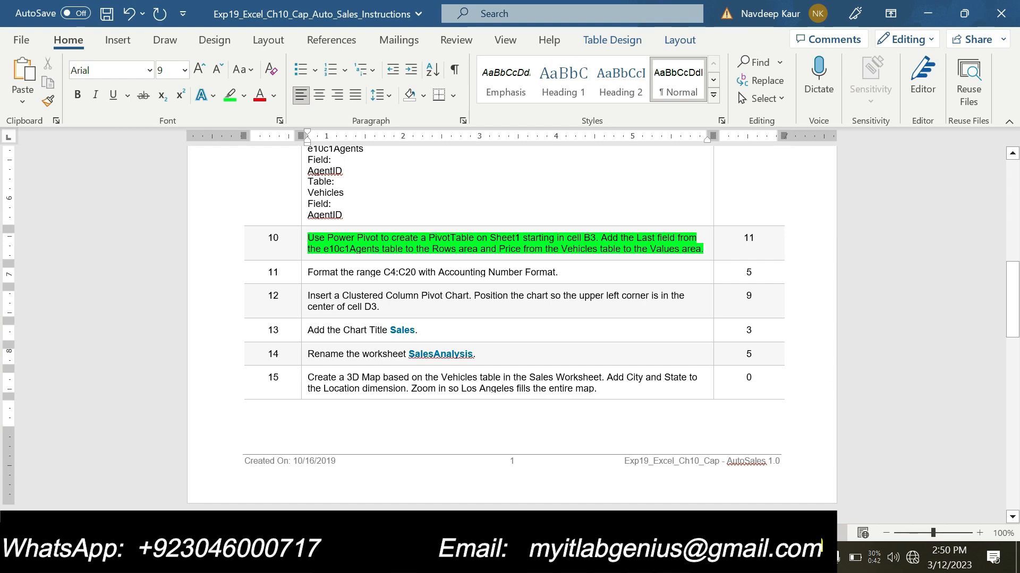
key("alt+Tab")
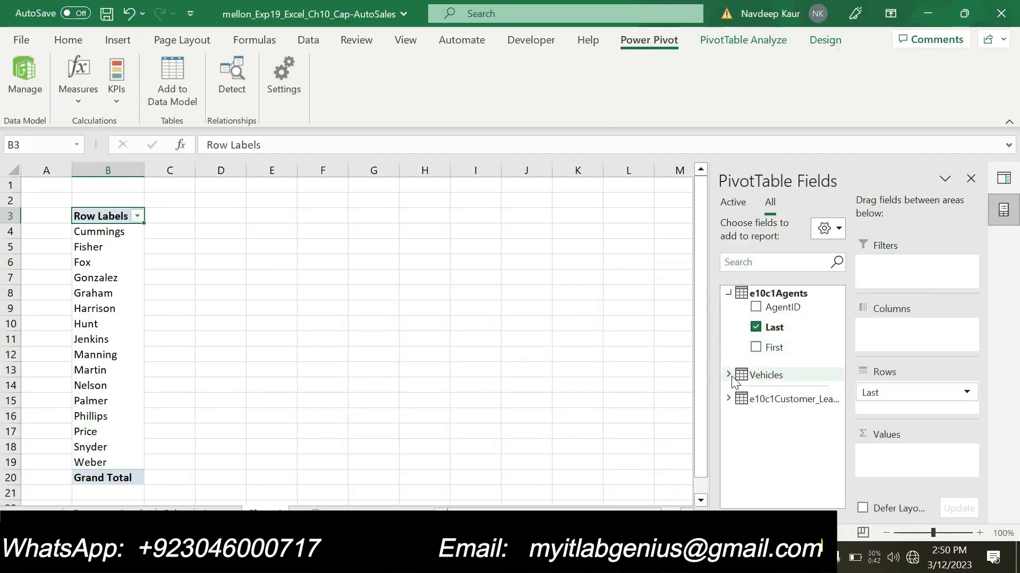
left_click(729, 376)
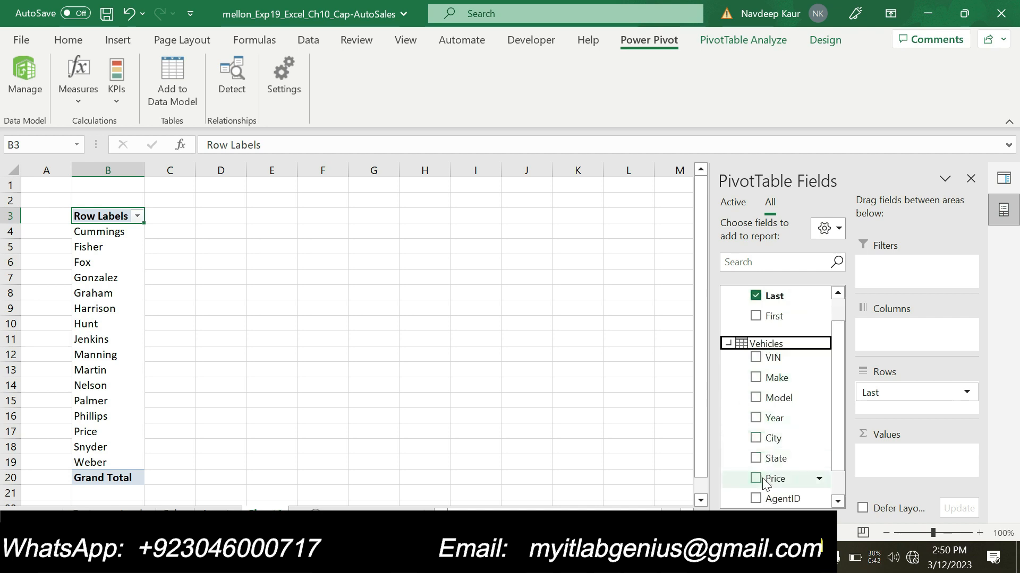
scroll(774, 425, "down", 1)
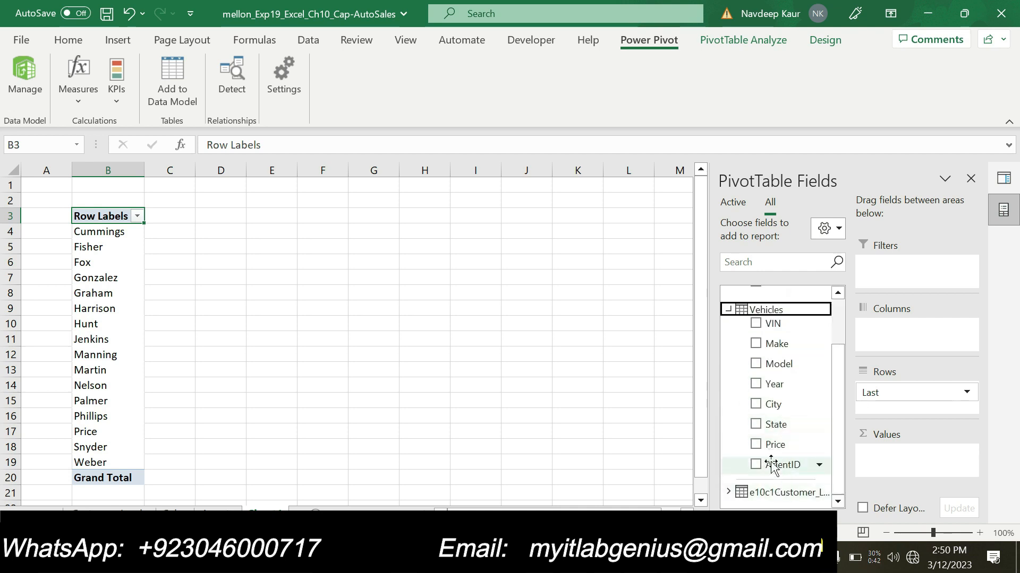
left_click_drag(773, 446, 916, 464)
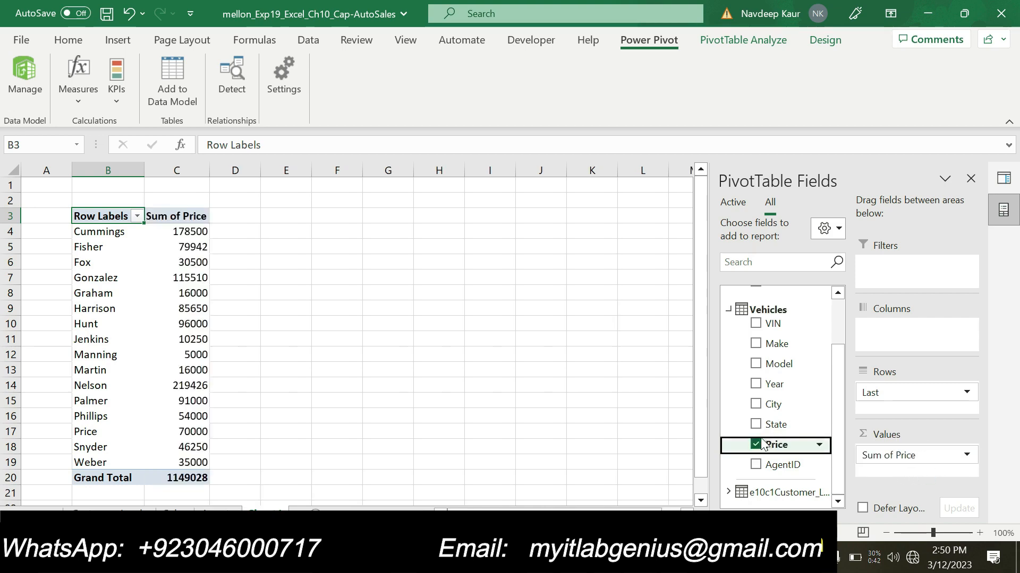
- Switch to the Word instructions and clear the green highlight from step 10
key("alt+Tab")
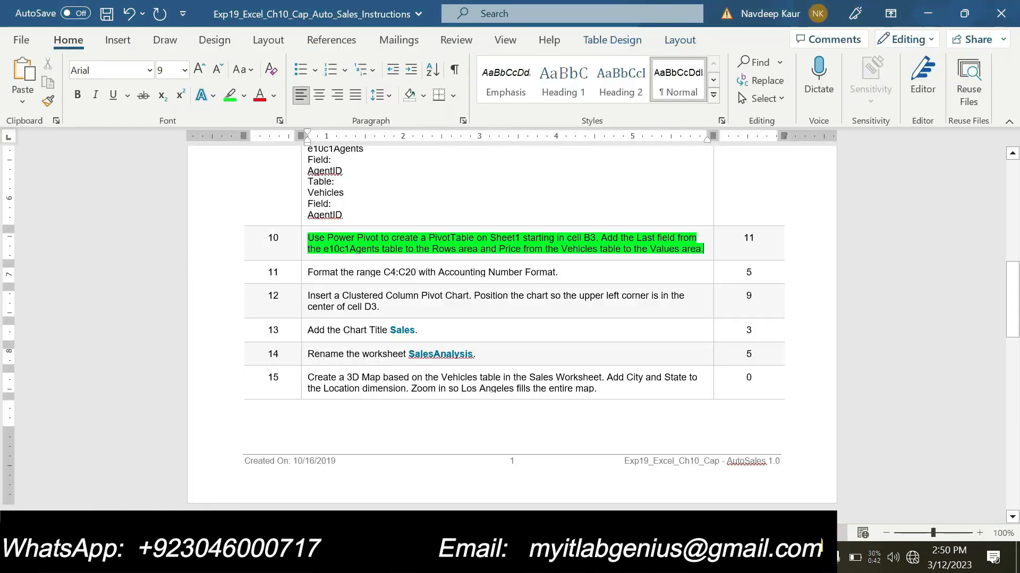
left_click_drag(703, 250, 307, 237)
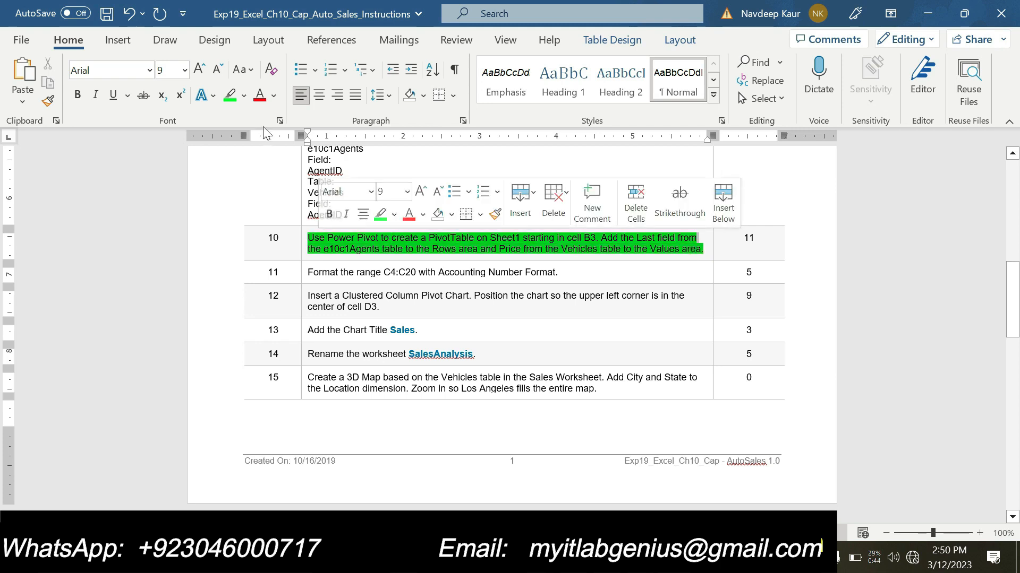
left_click(229, 96)
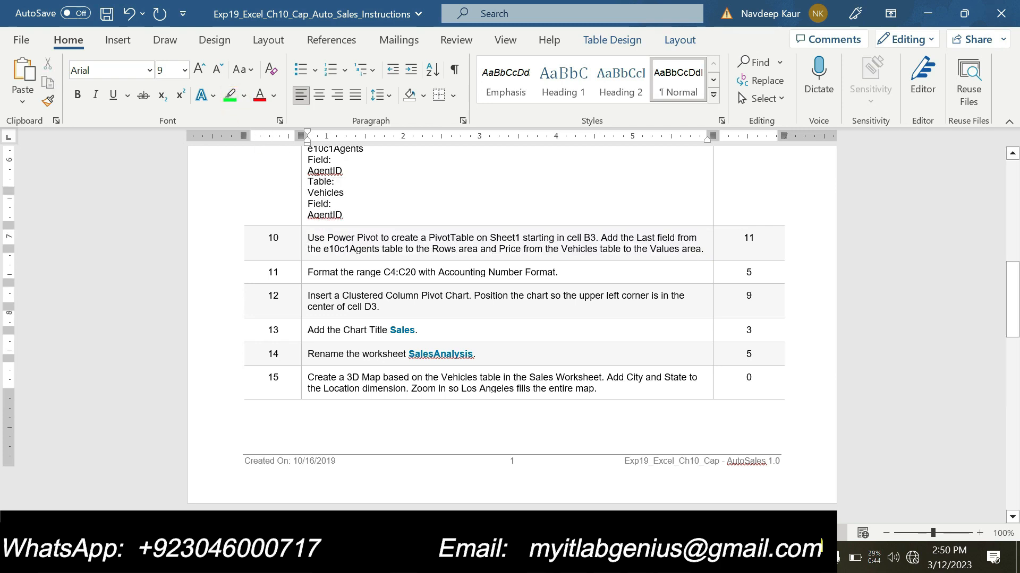
- Copy the range reference C4:C20 from step 11 of the instructions, keeping the original text in place
scroll(512, 318, "down", 2)
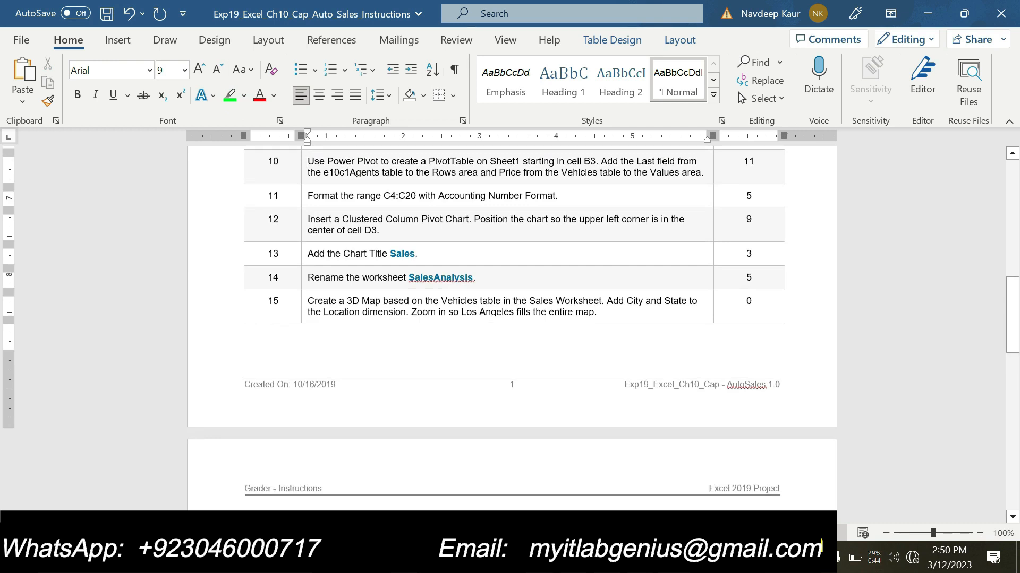
left_click_drag(384, 195, 418, 196)
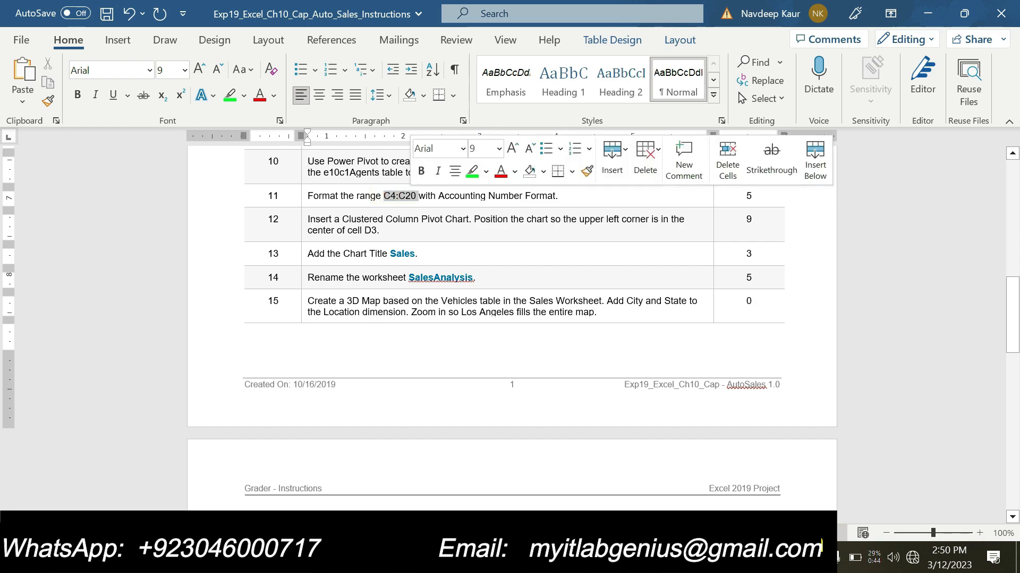
key("Delete")
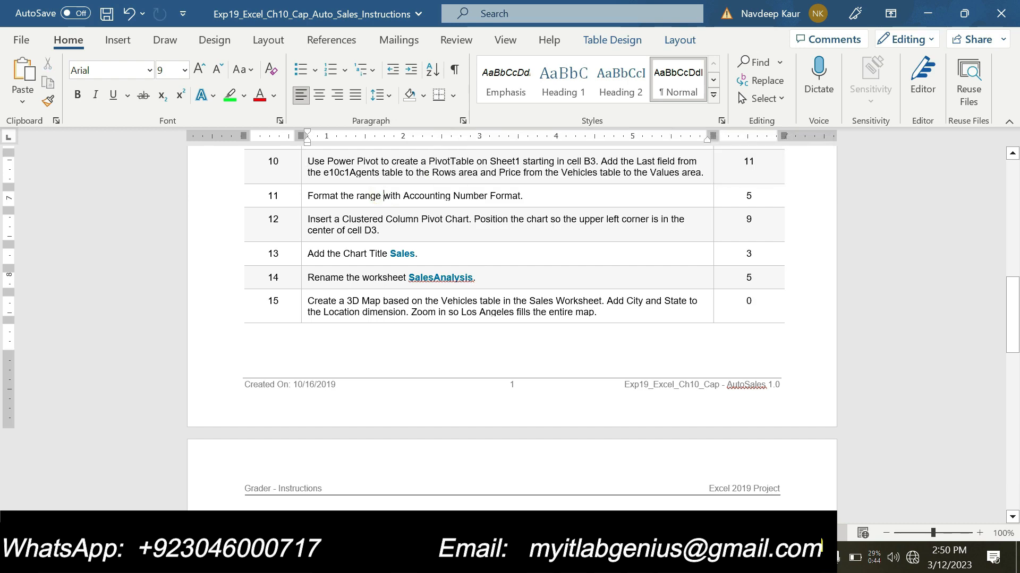
key("ctrl+z")
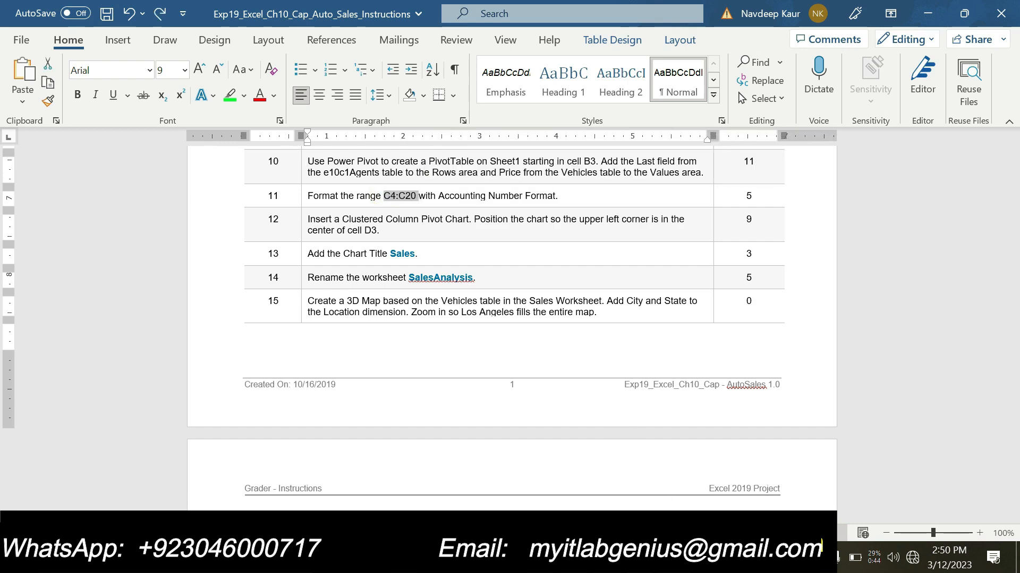
- Switch to Excel and format the PivotTable range C4:C20 with the Accounting number format
key("alt+Tab")
left_click(55, 145)
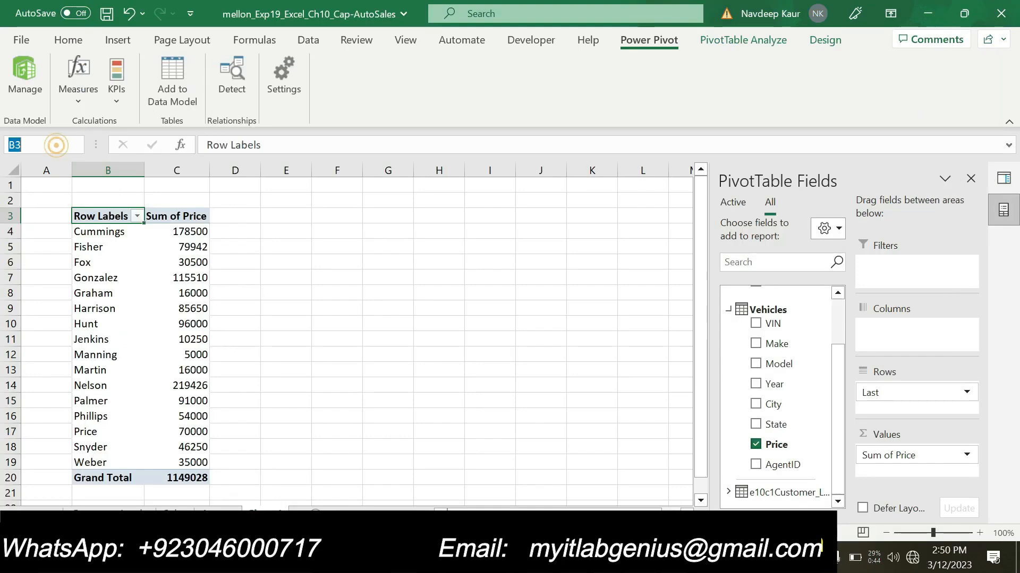
key("ctrl+v")
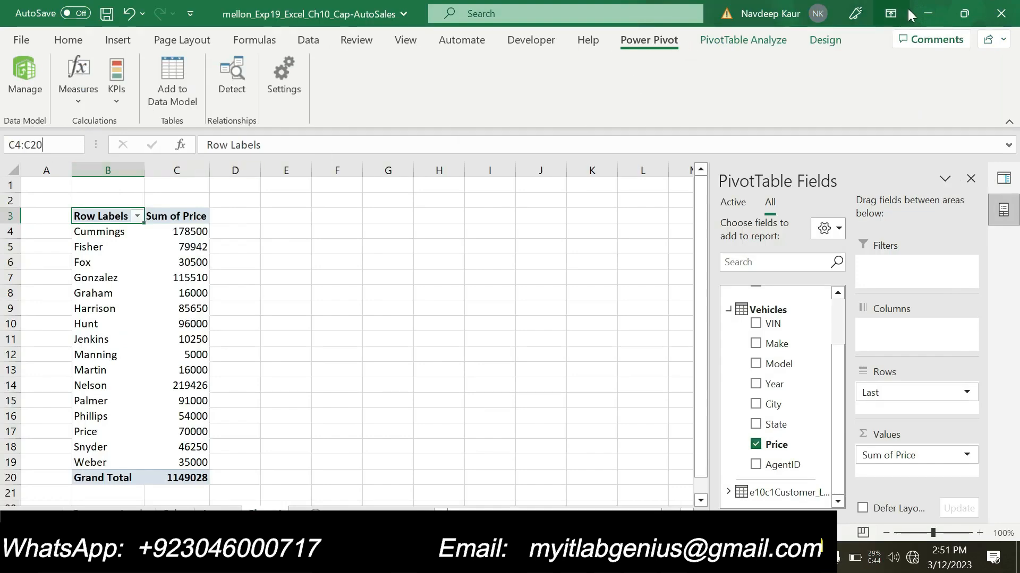
left_click(964, 13)
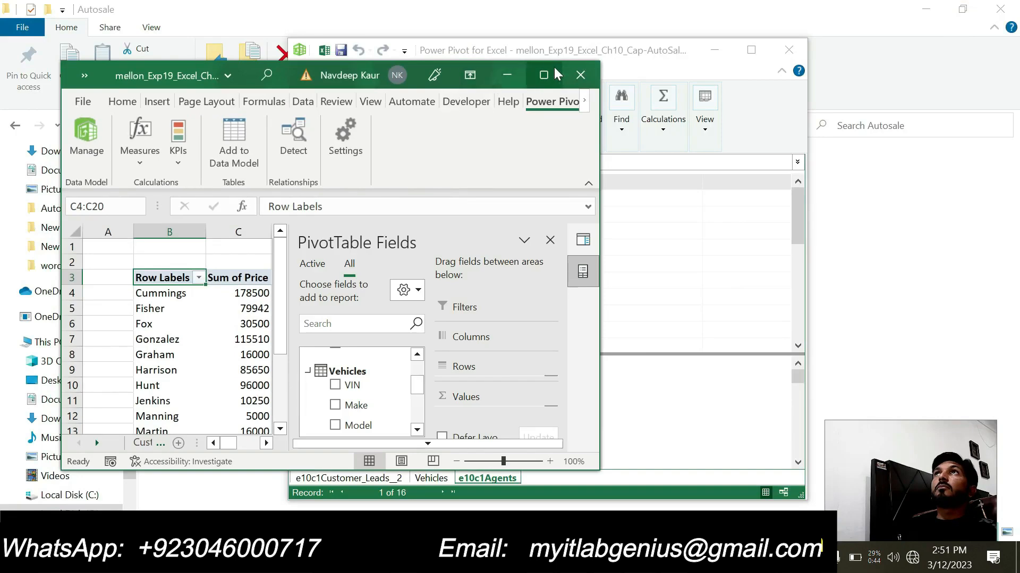
left_click(540, 69)
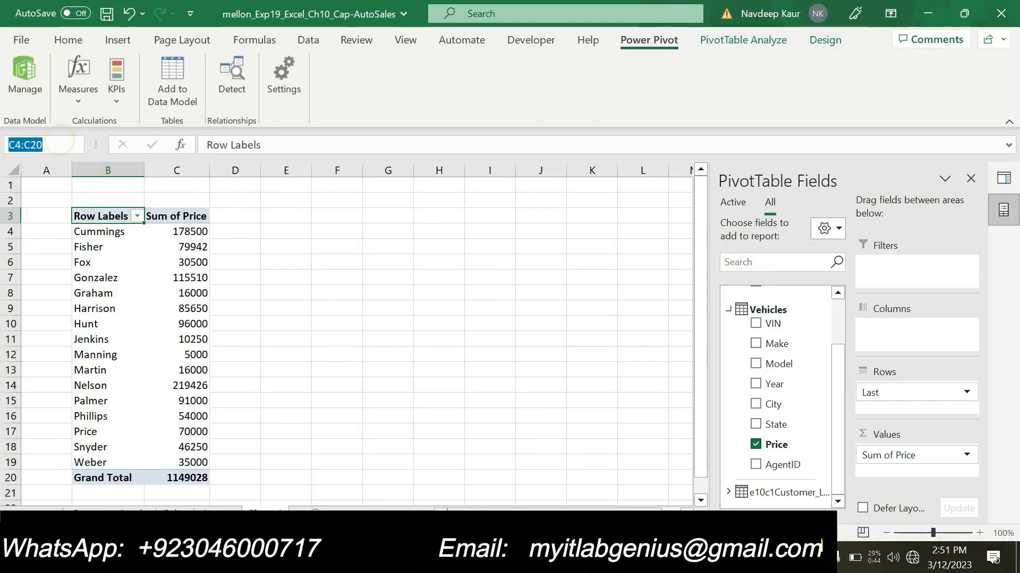
key("Return")
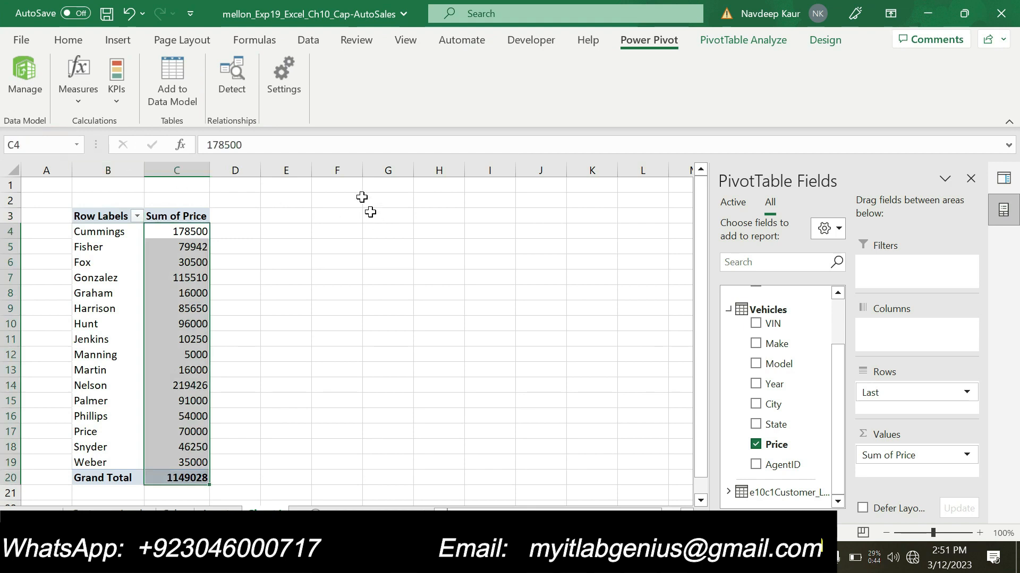
left_click(79, 47)
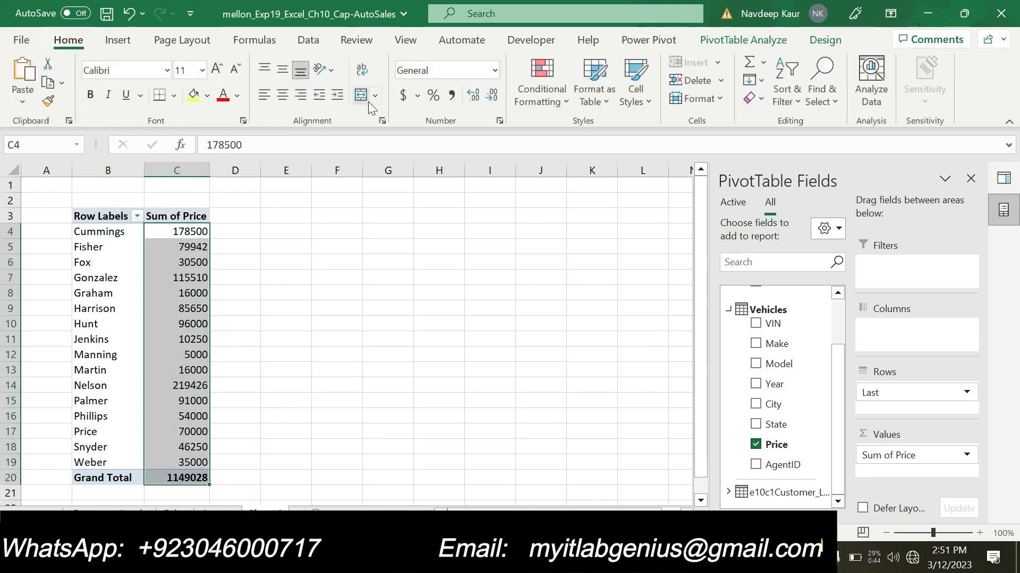
left_click(495, 71)
left_click(458, 210)
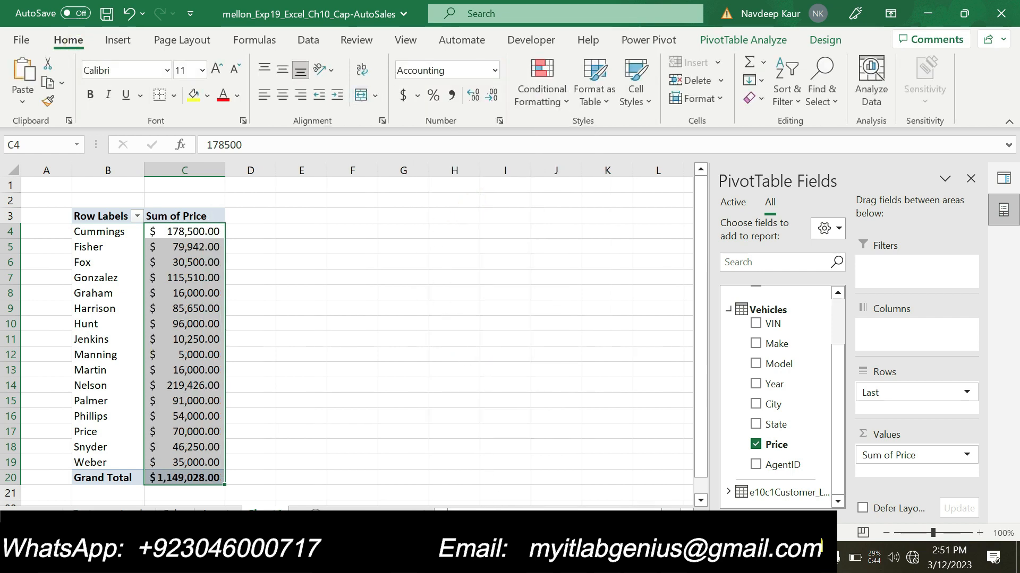
- Switch to the Word instructions and highlight the text of step 12 in green
key("alt+Tab")
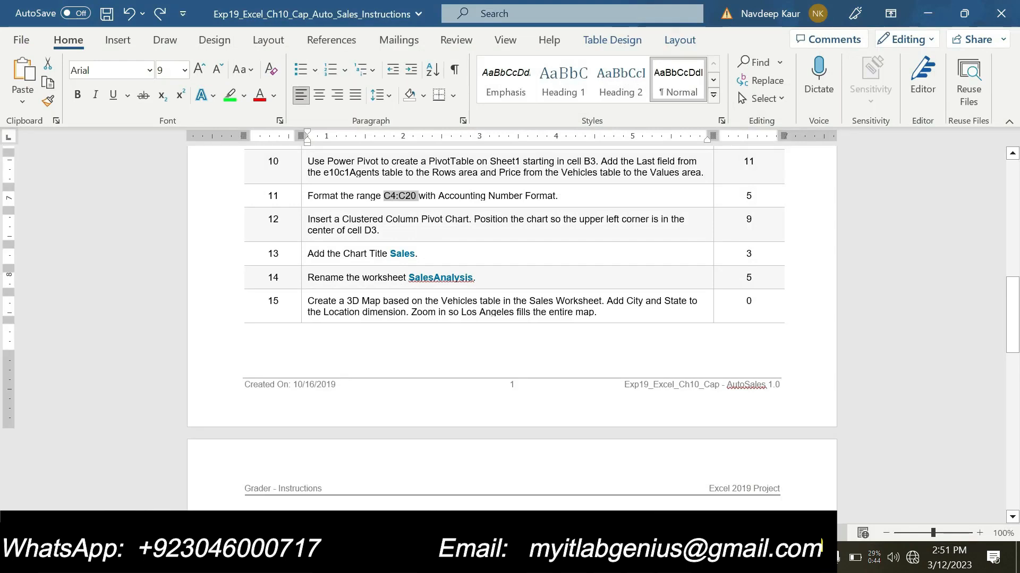
left_click_drag(308, 219, 381, 230)
left_click(230, 96)
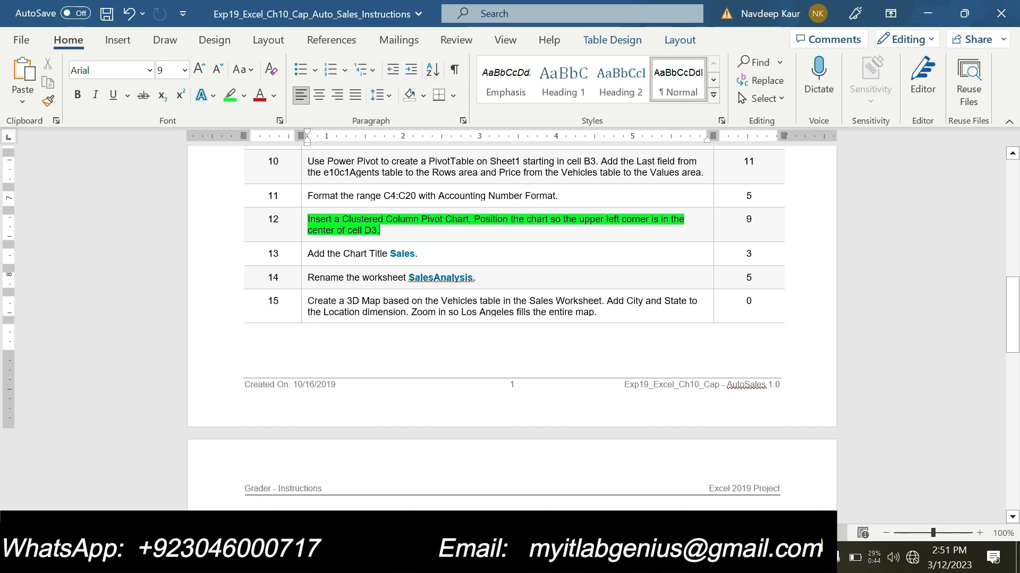
left_click(410, 230)
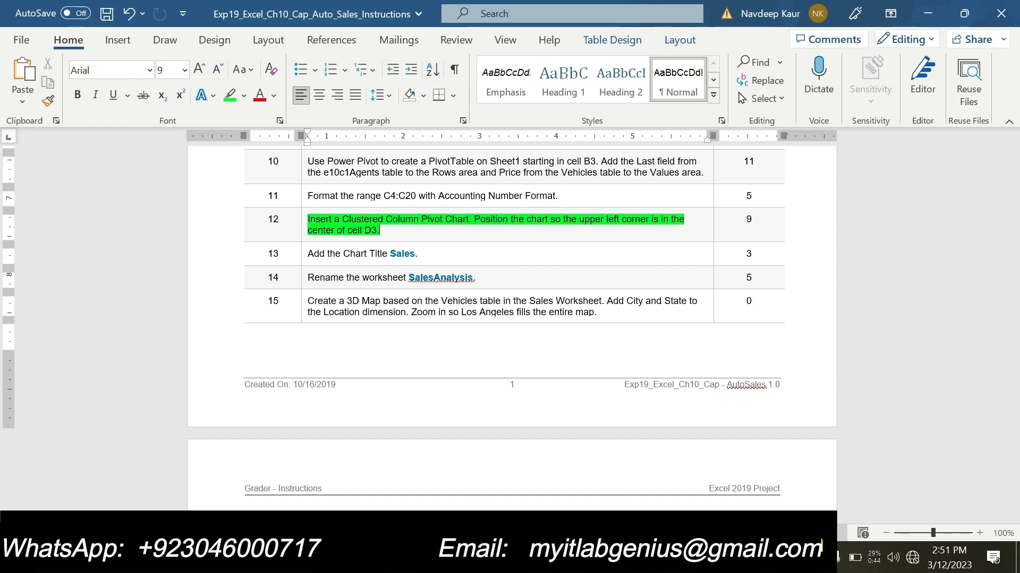
- Switch to Excel, insert a Clustered Column PivotChart from the PivotTable, and place its upper-left corner at cell D3
left_click(639, 558)
left_click(544, 506)
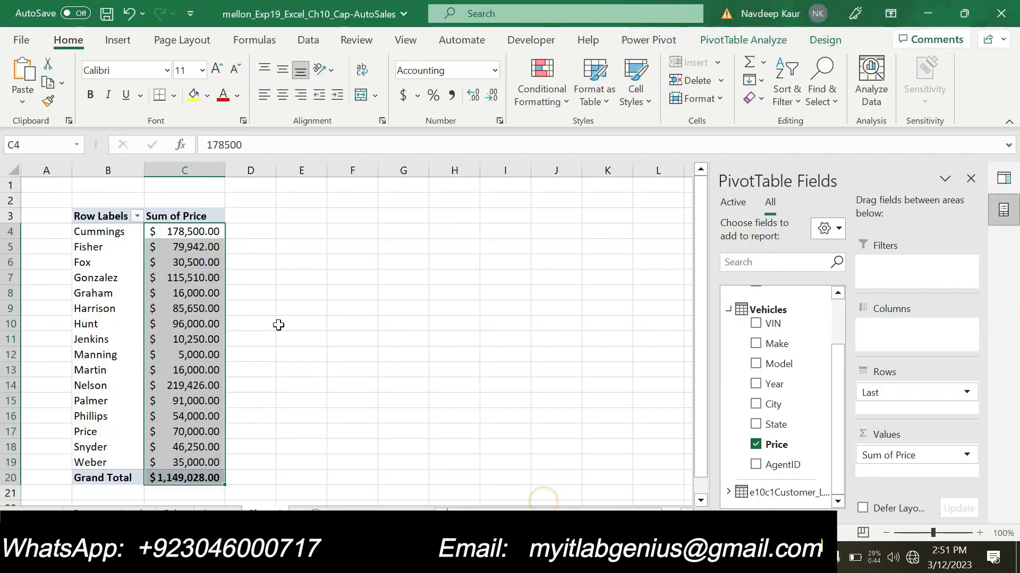
left_click(292, 290)
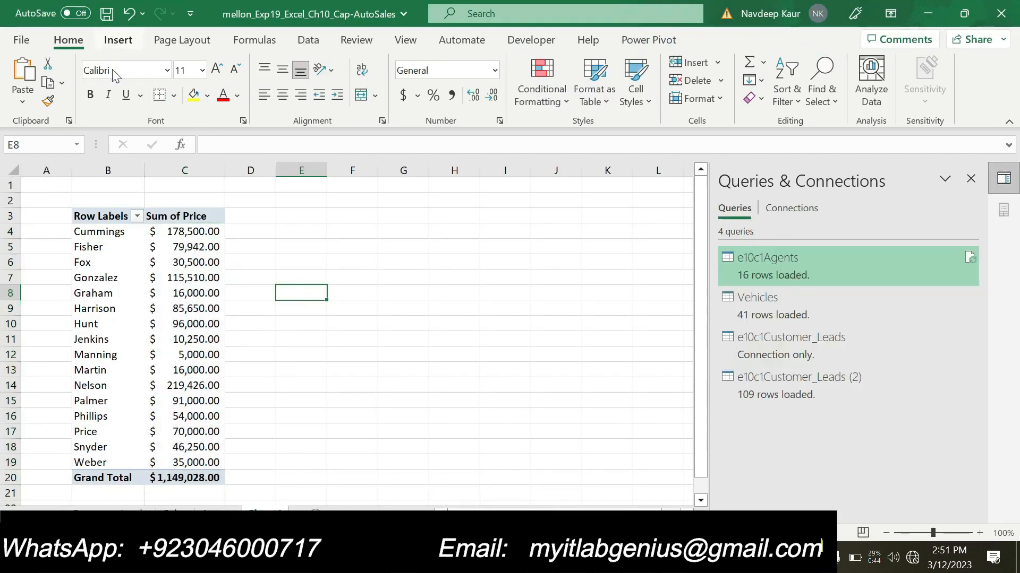
left_click(106, 276)
left_click(117, 40)
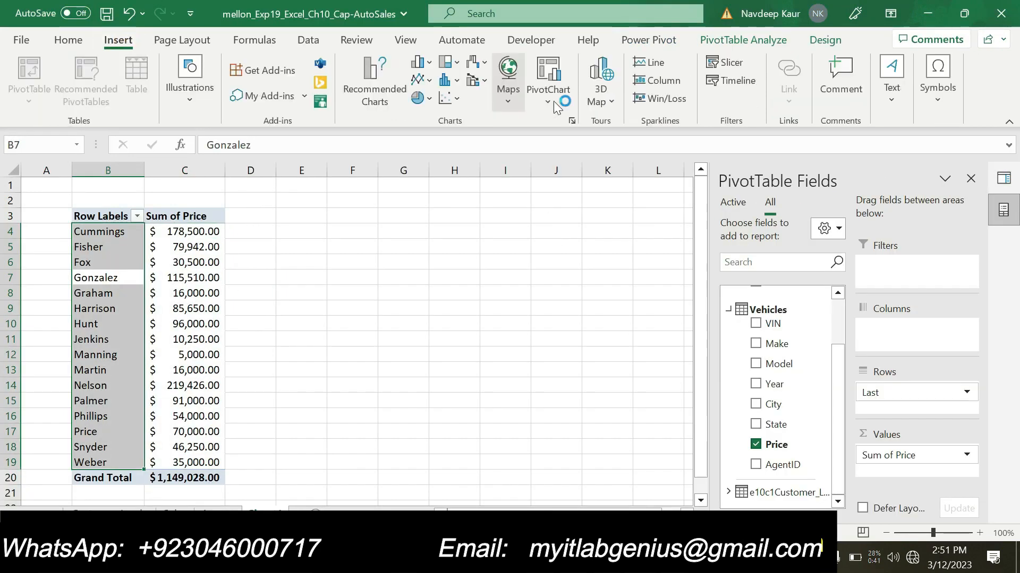
left_click(547, 102)
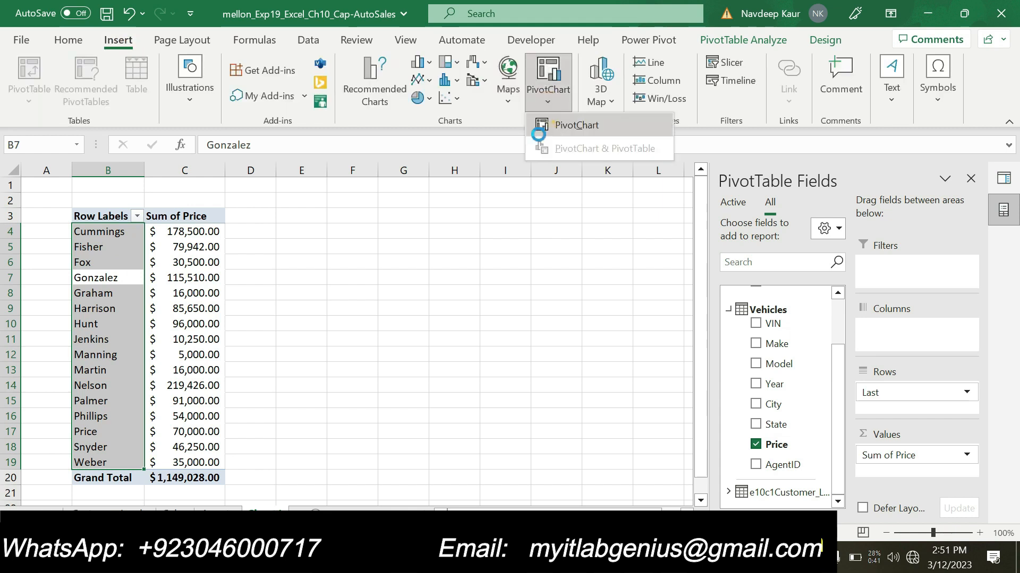
left_click(542, 127)
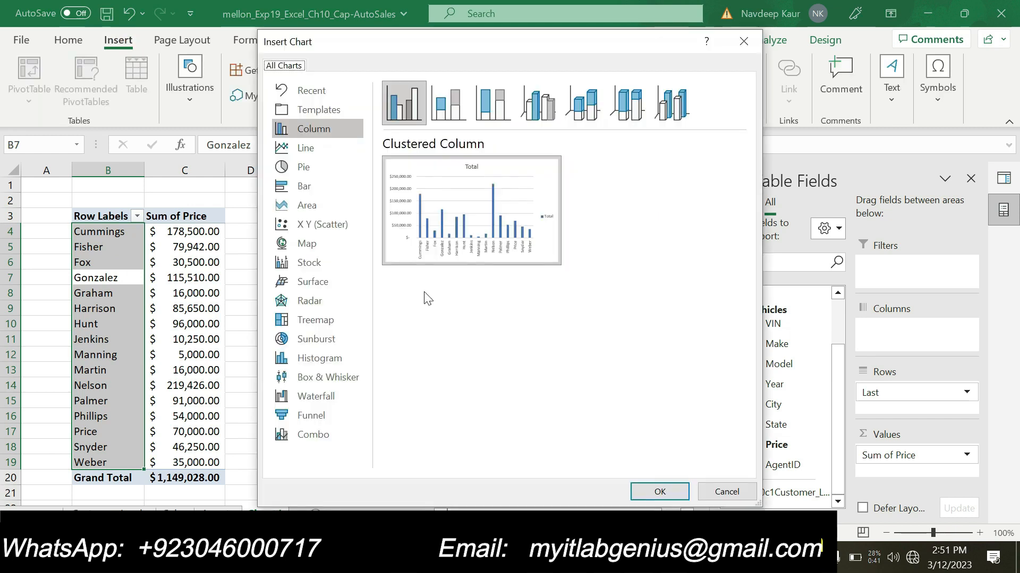
left_click(659, 492)
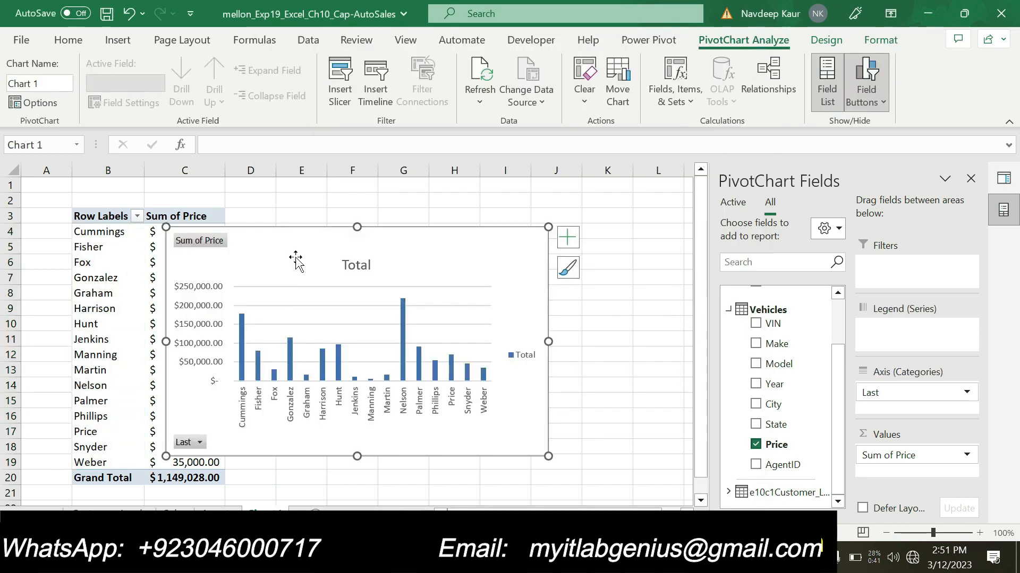
left_click_drag(273, 243, 340, 227)
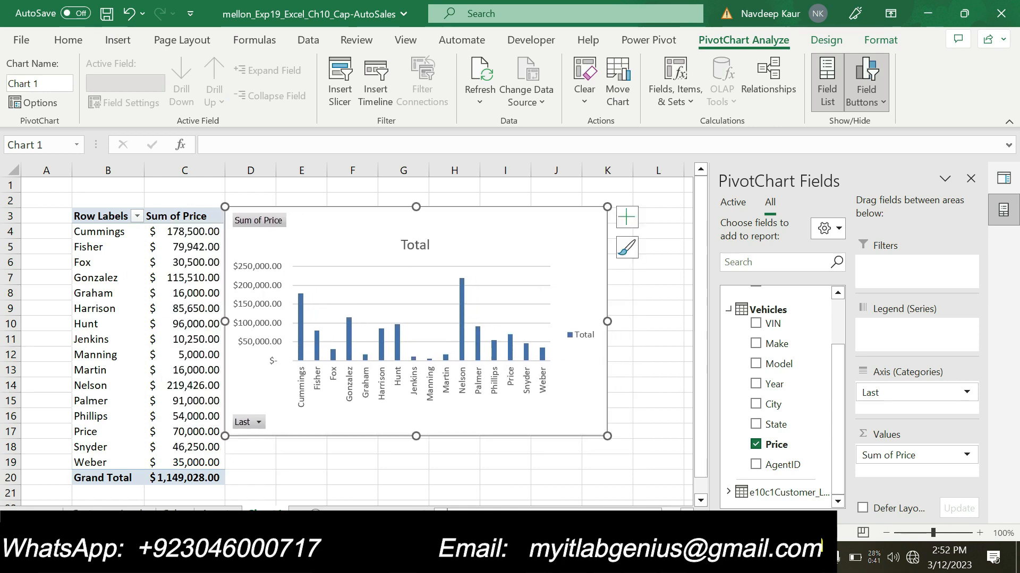
- Switch to the Word instructions and clear the green highlight from step 12
key("alt+Tab")
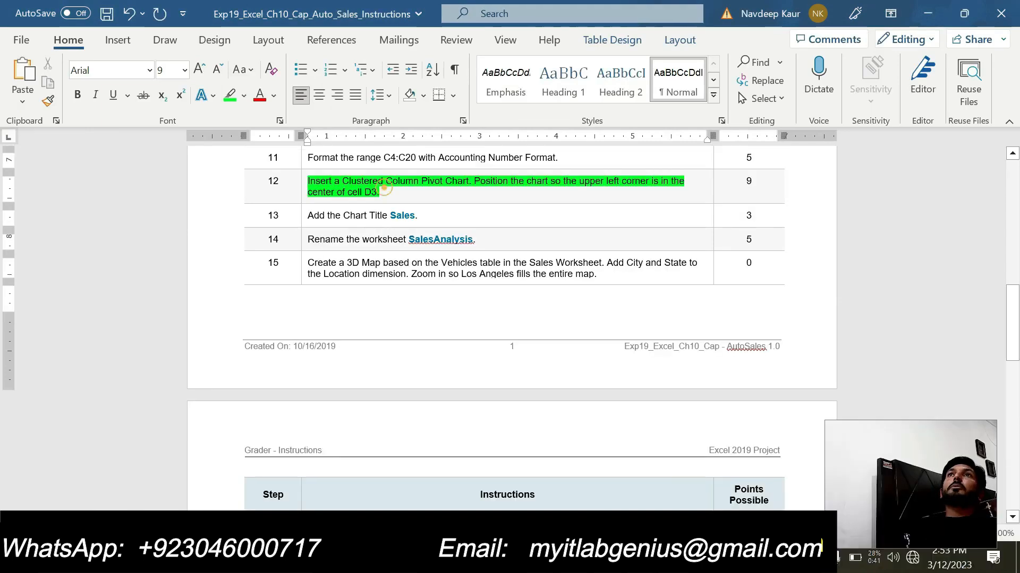
left_click_drag(382, 191, 308, 182)
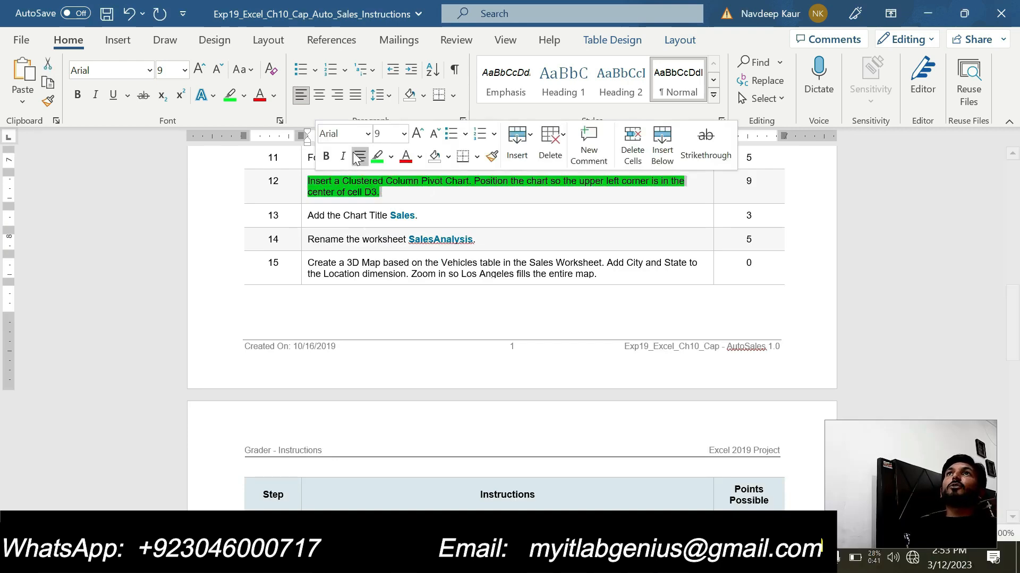
left_click(376, 158)
- Look through the instruction table from step 1 to step 20 and return to step 13
scroll(411, 246, "up", 1)
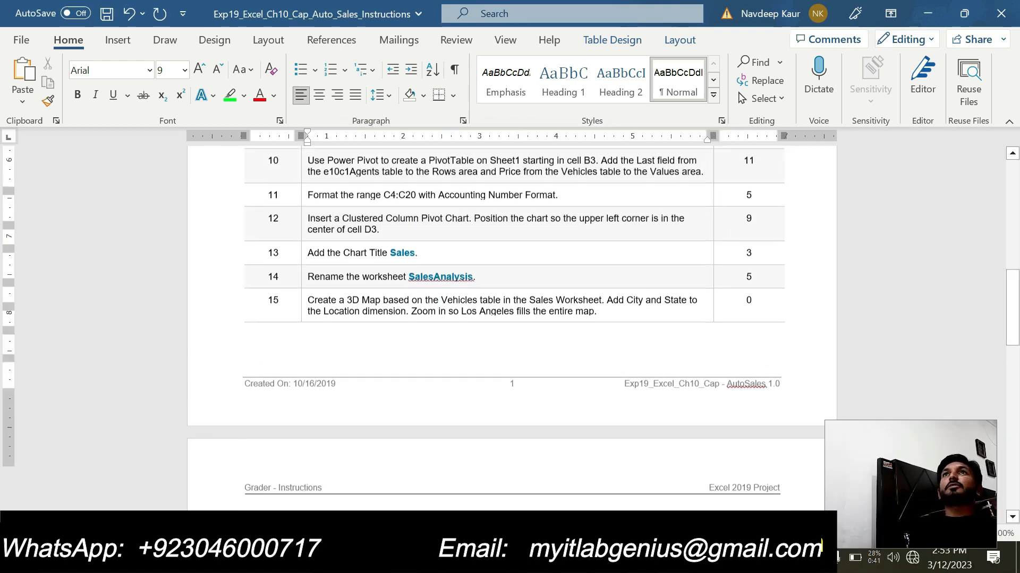
scroll(412, 245, "down", 3)
scroll(412, 245, "down", 2)
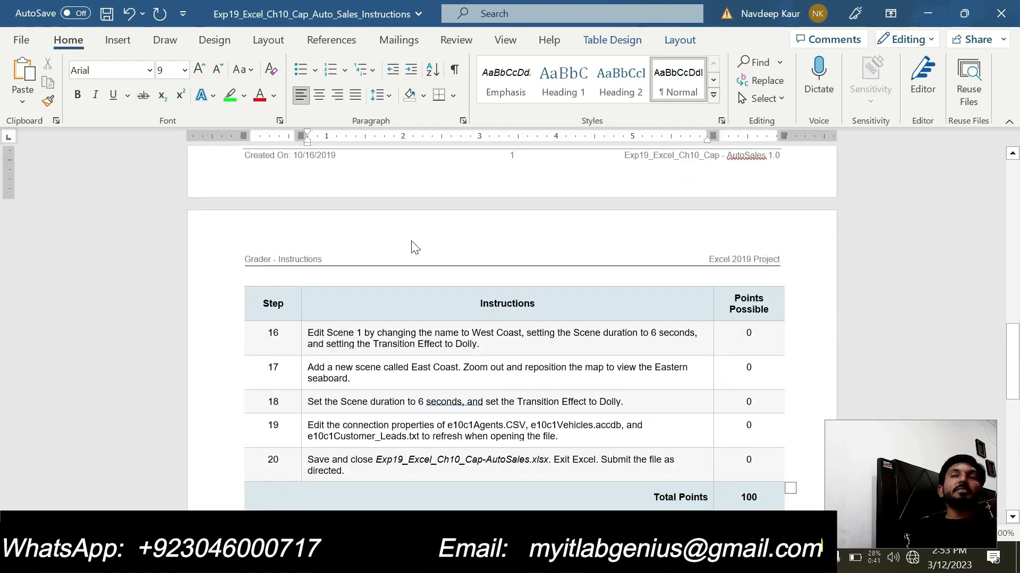
scroll(407, 239, "up", 7)
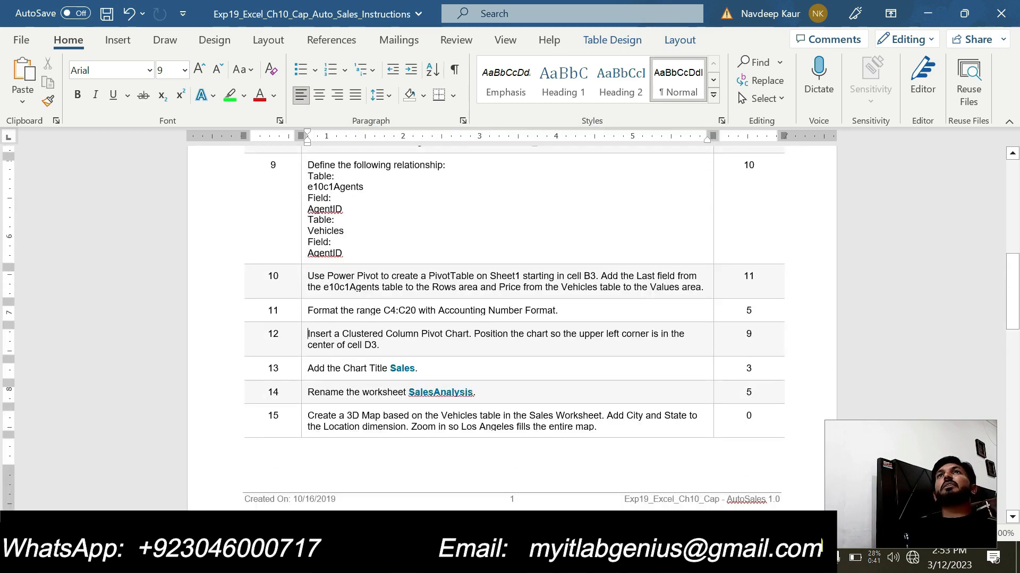
scroll(510, 325, "up", 5)
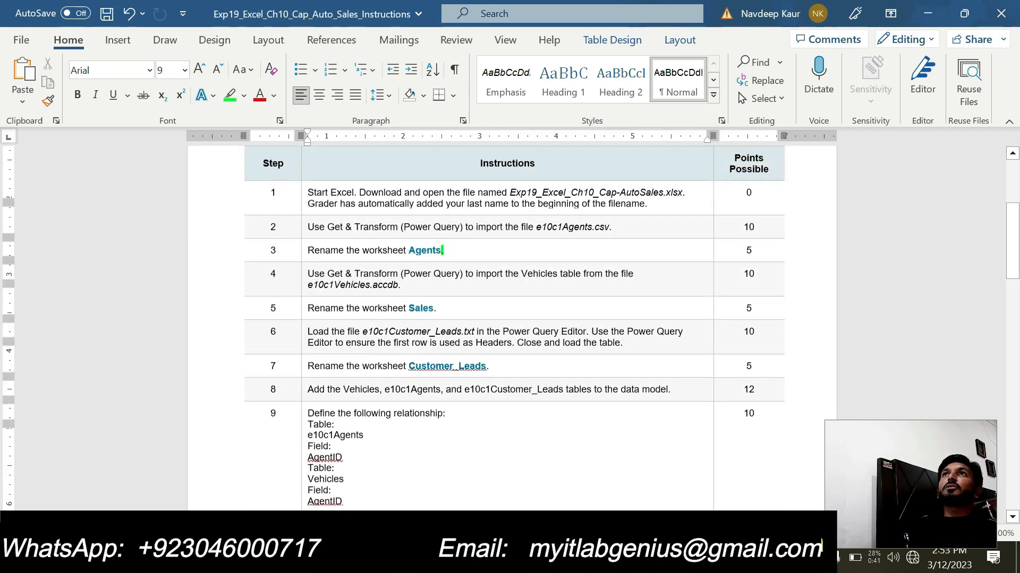
scroll(237, 232, "up", 2)
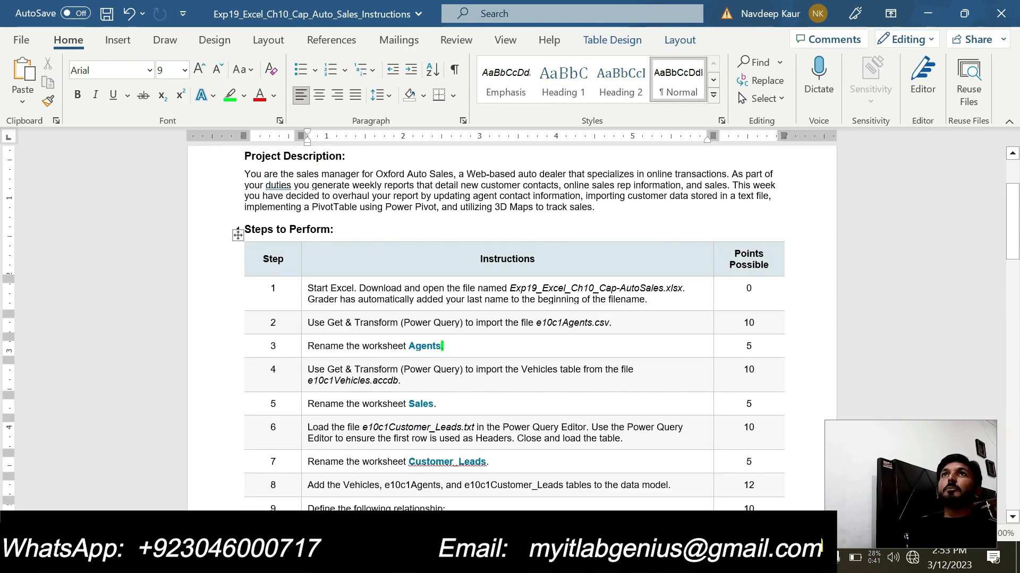
scroll(237, 232, "down", 2)
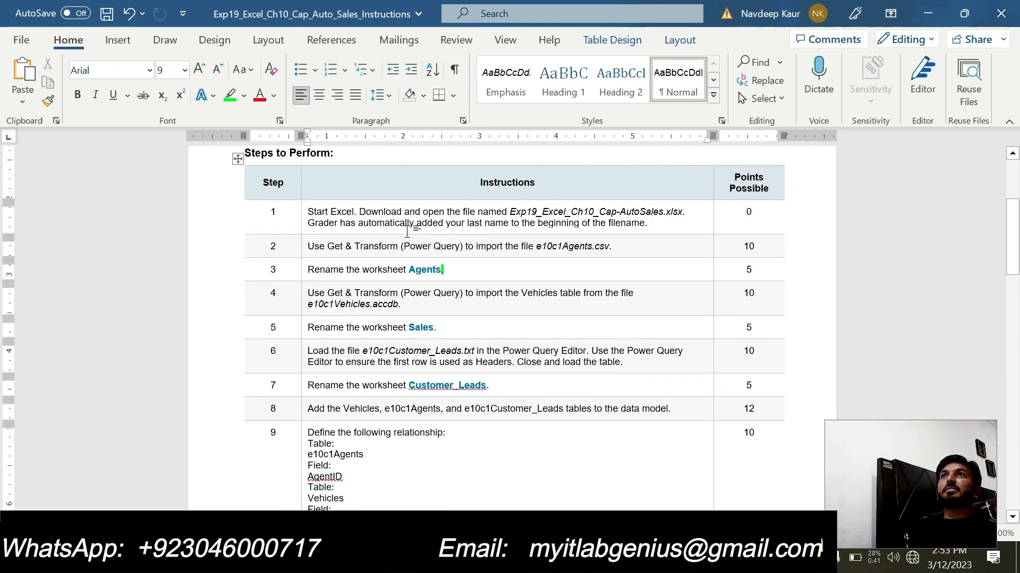
scroll(407, 229, "down", 7)
scroll(407, 229, "down", 4)
scroll(390, 227, "up", 5)
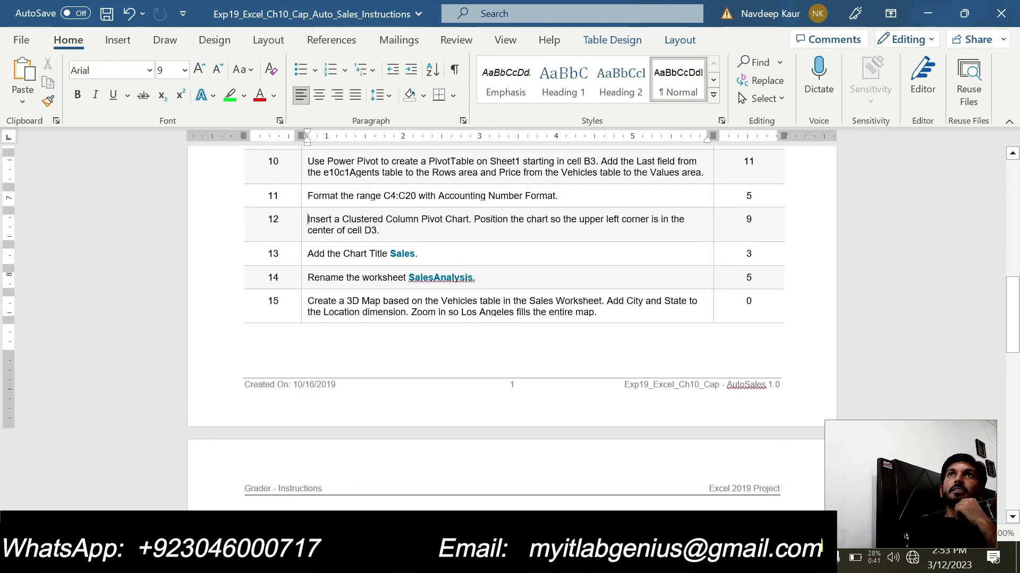
- Highlight the step 13 instruction in green and select the word Sales in it
left_click_drag(307, 254, 415, 255)
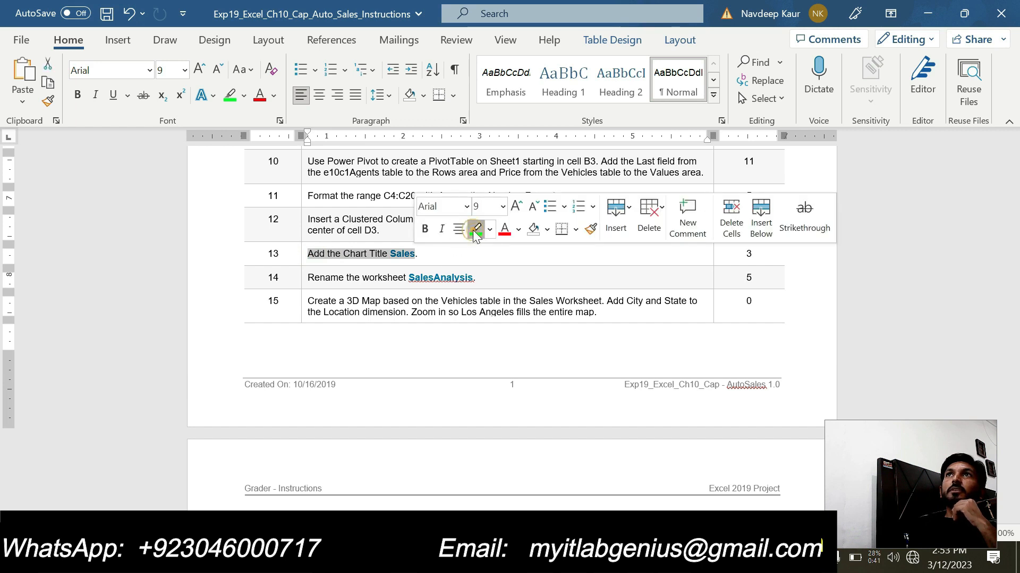
left_click(476, 229)
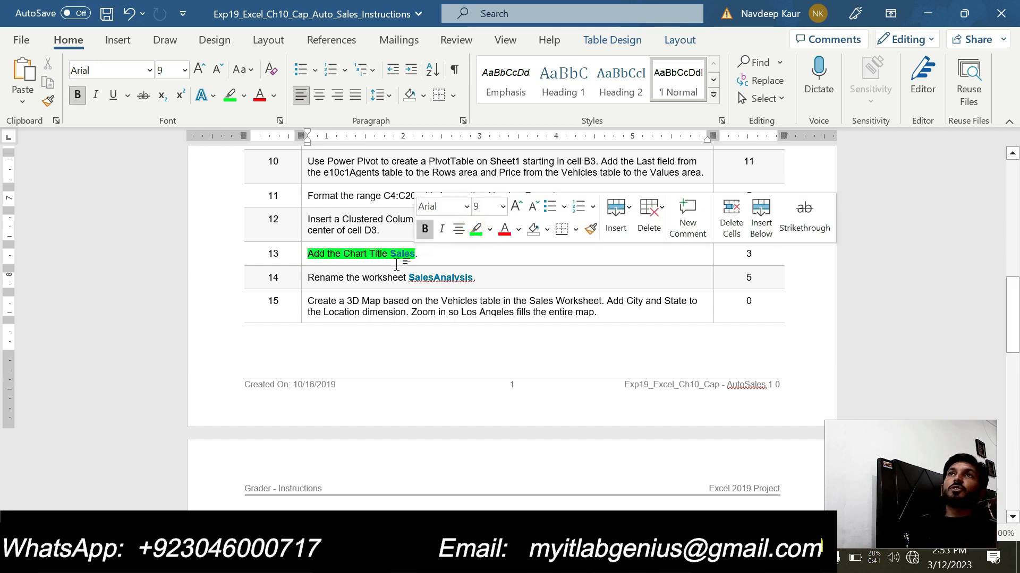
double_click(402, 254)
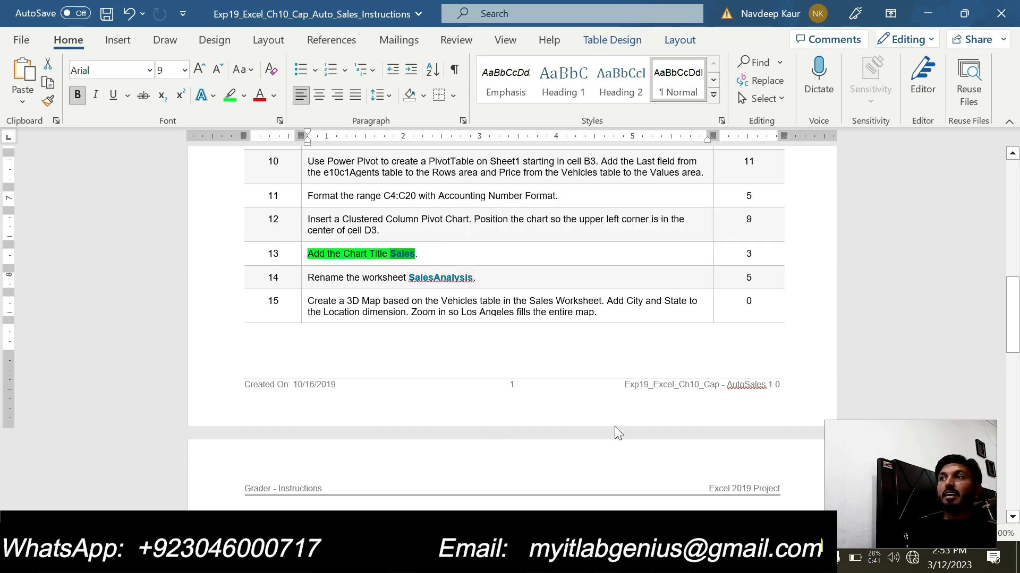
- Switch to Excel and change the PivotChart's title to Sales
key("alt+Tab")
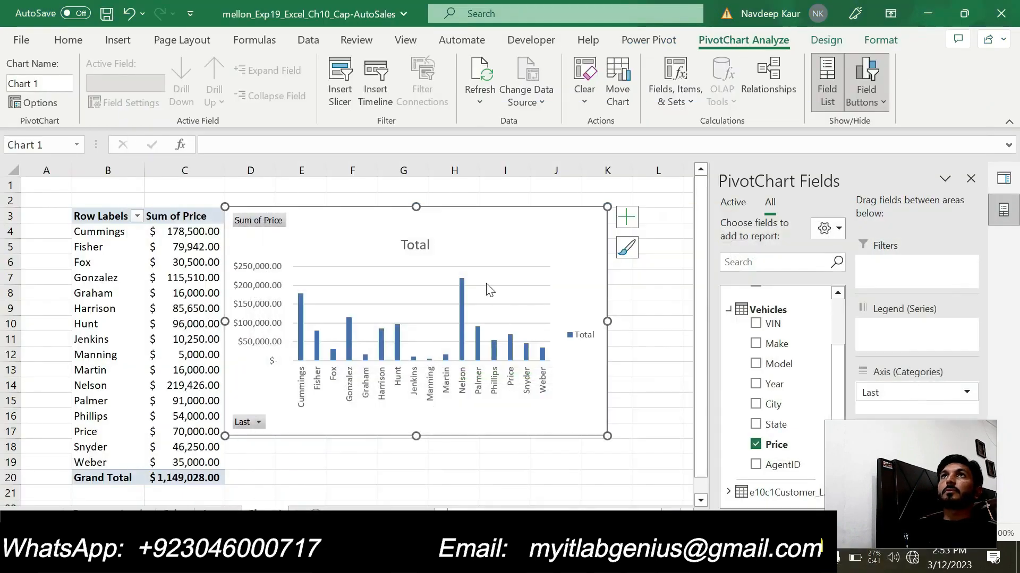
left_click(416, 242)
double_click(425, 245)
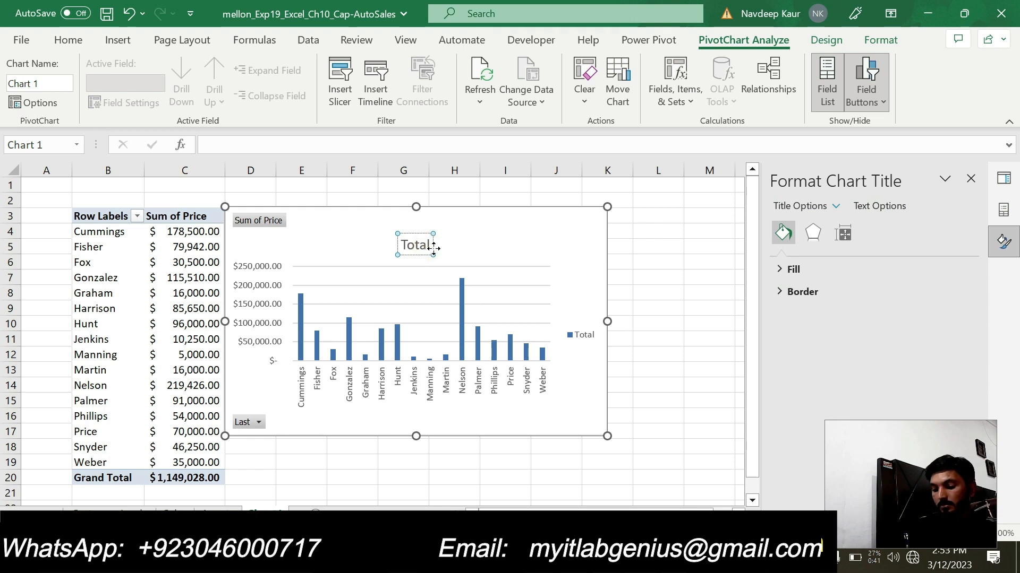
key("BackSpace")
key("BackSpace")
key("BackSpace")
key("BackSpace")
key("BackSpace")
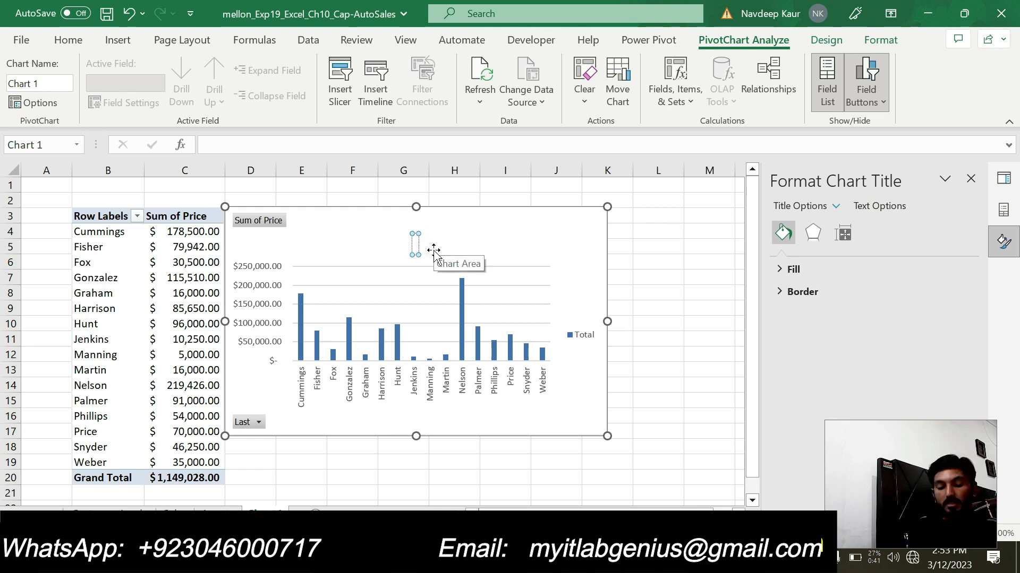
type("Sales")
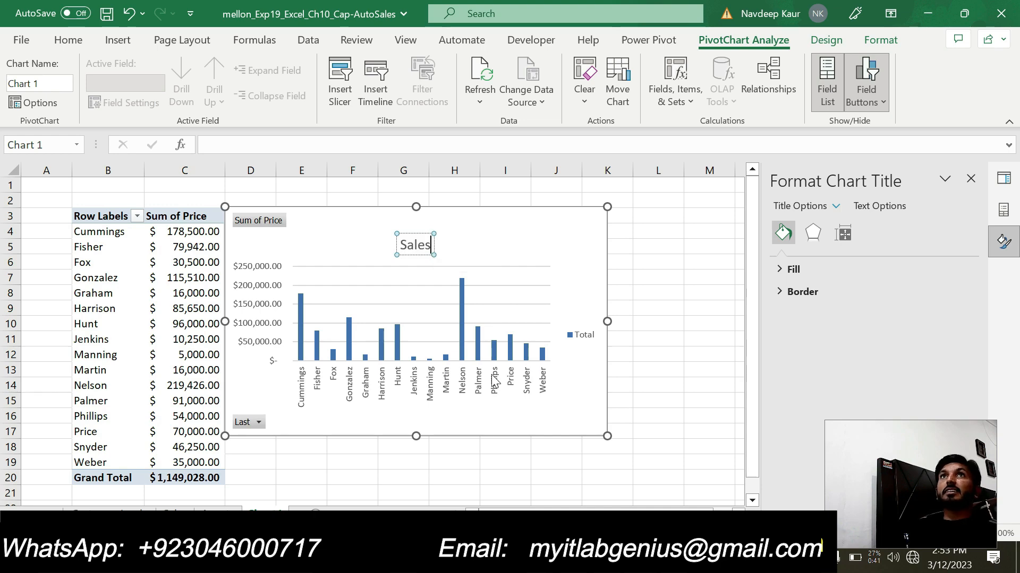
- Switch to the Word instructions, clear the green highlight from step 13 and highlight the step 14 instruction in green
key("alt+Tab")
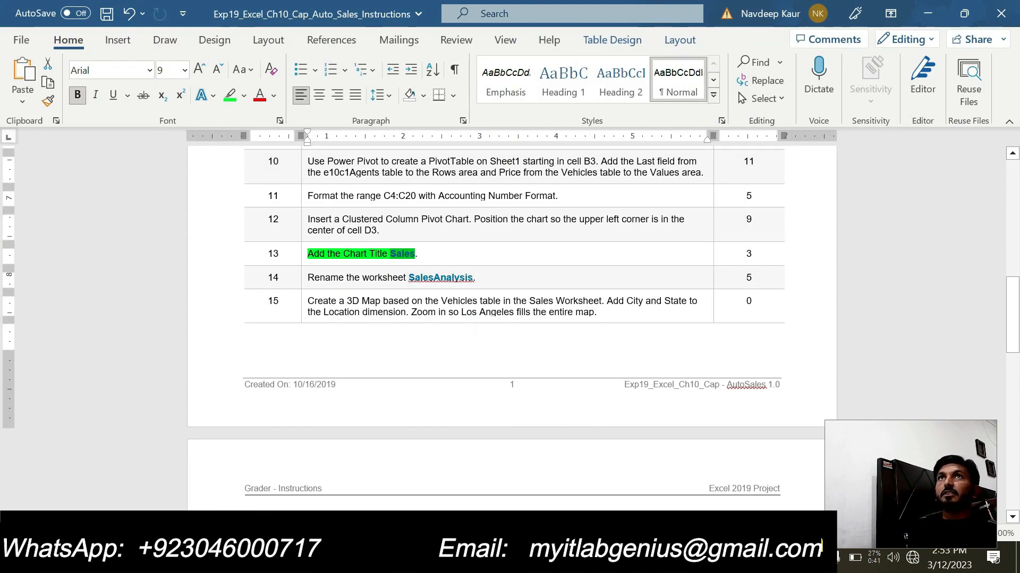
left_click_drag(404, 254, 319, 257)
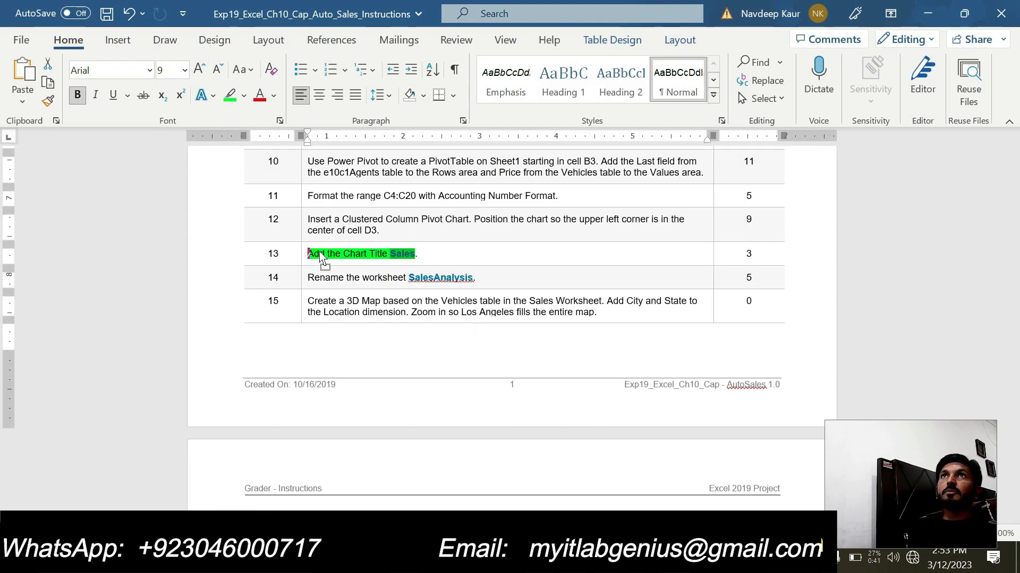
key("ctrl+z")
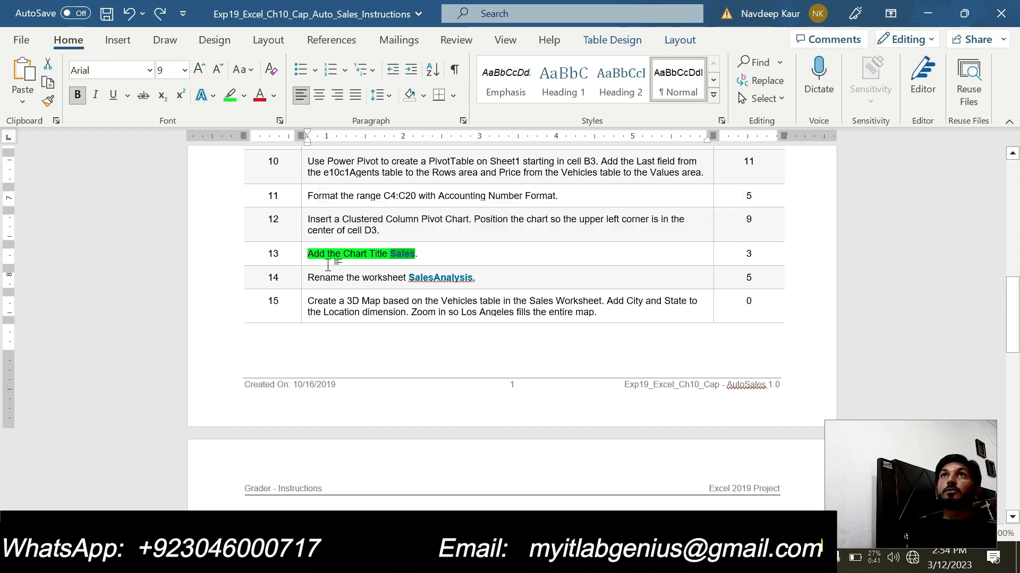
left_click_drag(307, 254, 417, 255)
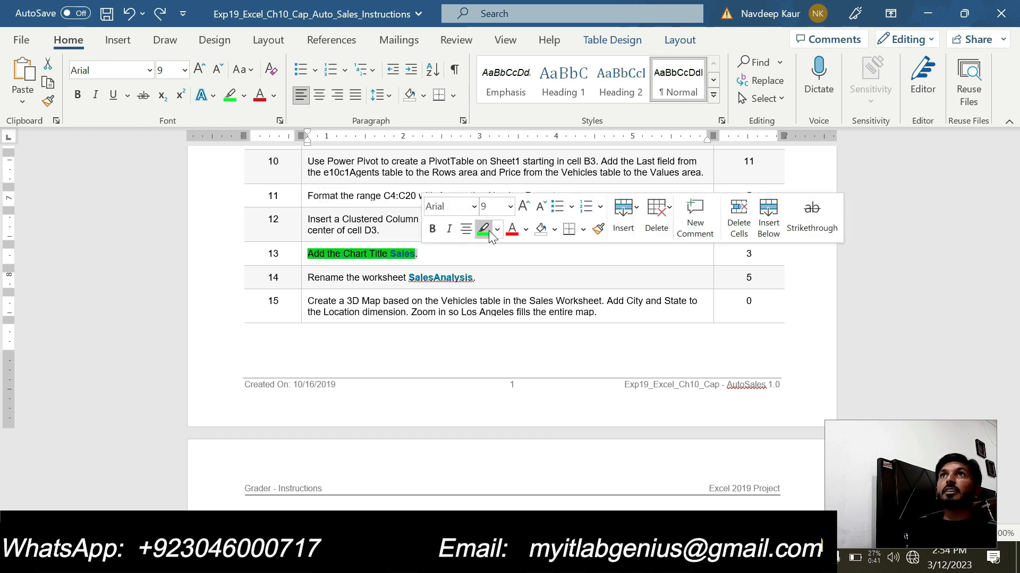
left_click(482, 230)
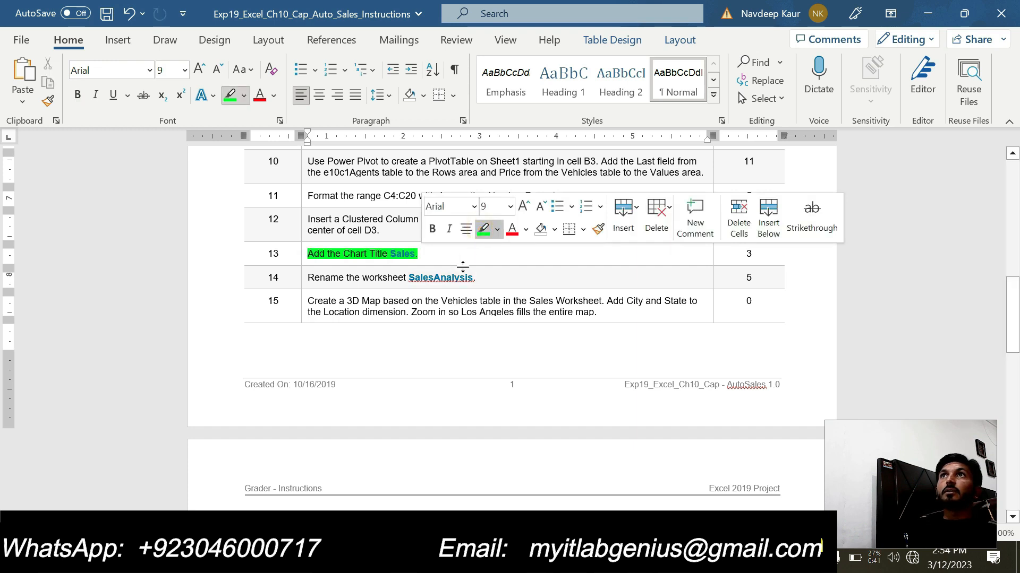
left_click(419, 254)
mouse_move(345, 254)
left_mouse_down()
mouse_move(301, 255)
mouse_move(313, 277)
mouse_move(473, 277)
left_mouse_up()
- Switch to the Excel workbook and rename the PivotTable's worksheet SalesAnalysis
left_click(640, 562)
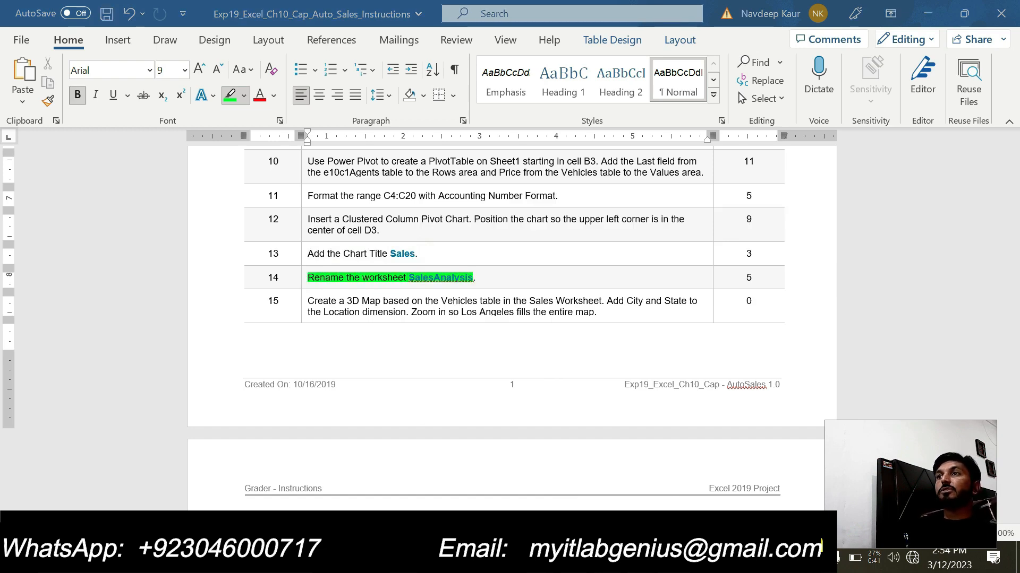
left_click(549, 508)
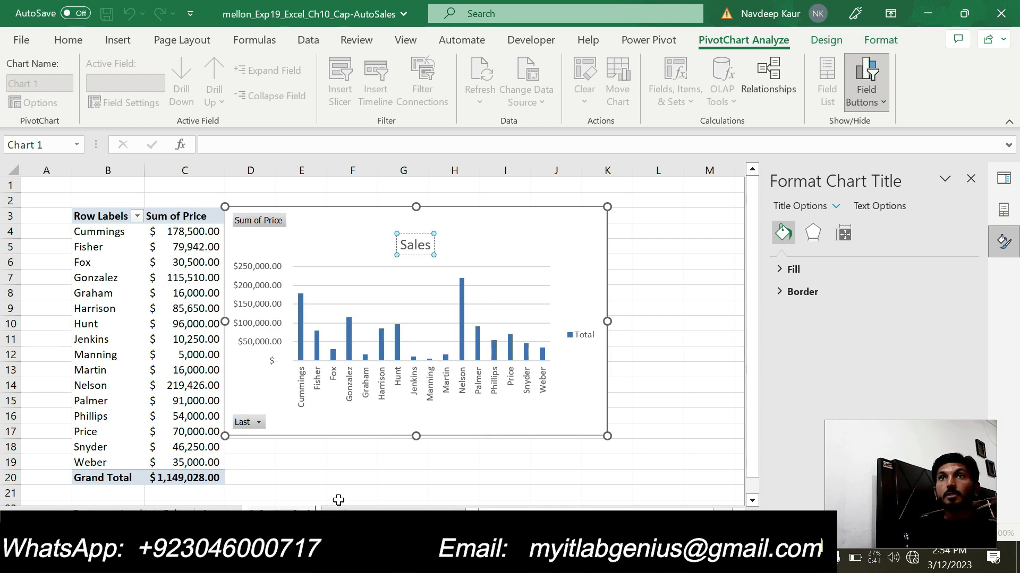
key("Return")
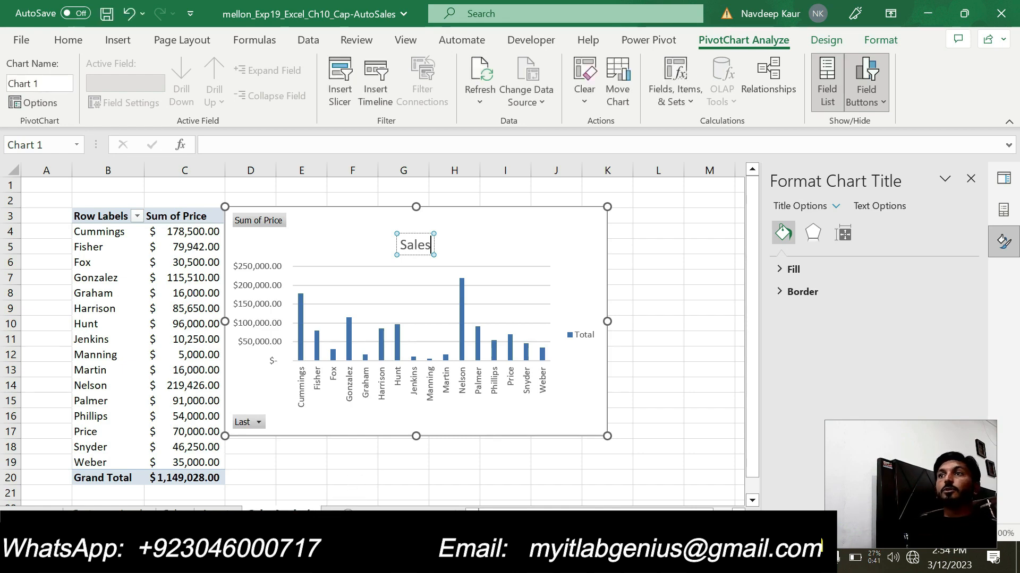
- In the Word instructions, clear the green highlight from step 14 and highlight the points for steps 16 to 20 and the total in green
left_click(573, 560)
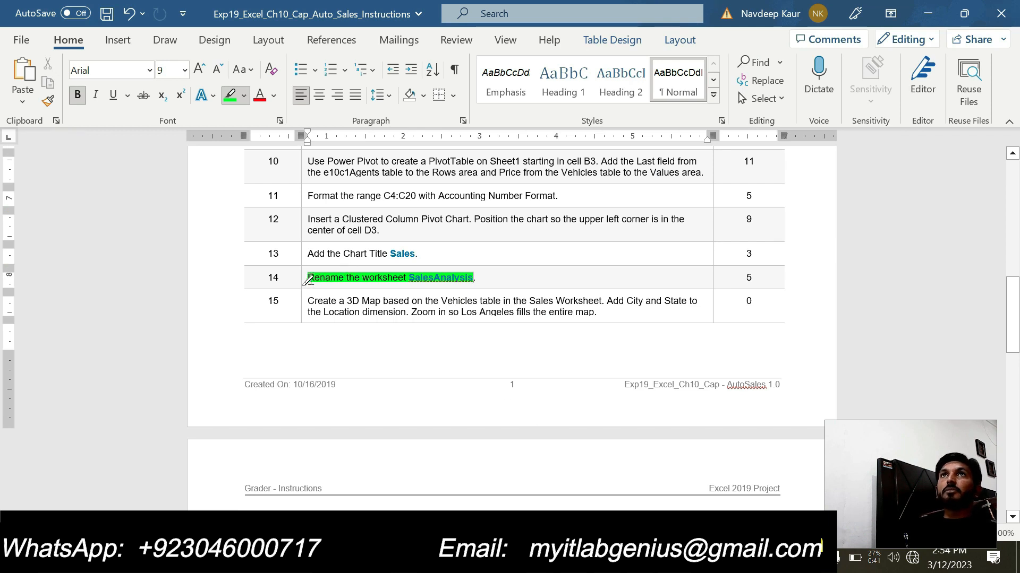
mouse_move(307, 280)
left_mouse_down()
mouse_move(456, 286)
mouse_move(466, 274)
mouse_move(458, 283)
left_mouse_up()
scroll(427, 308, "down", 1)
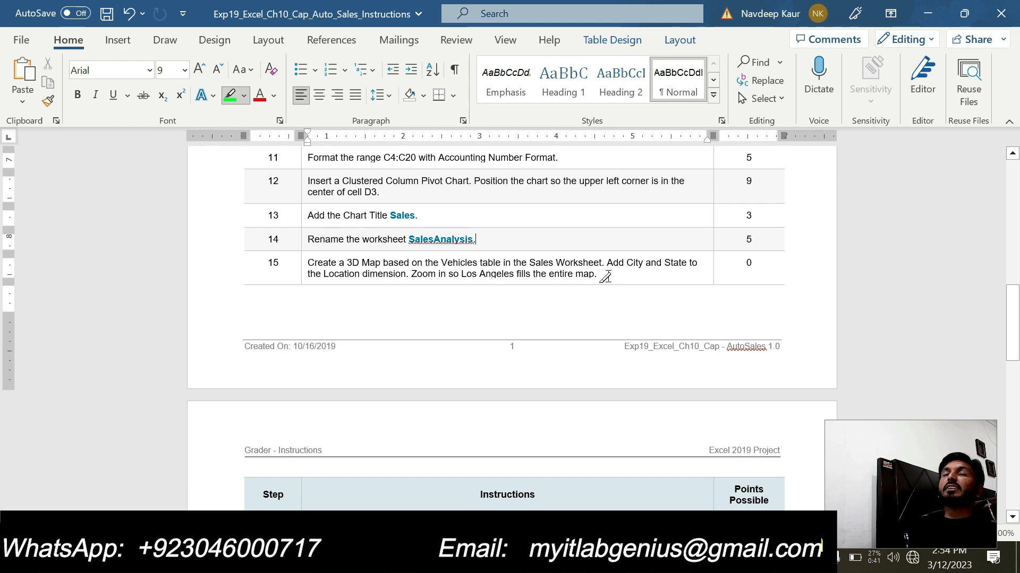
scroll(603, 274, "down", 8)
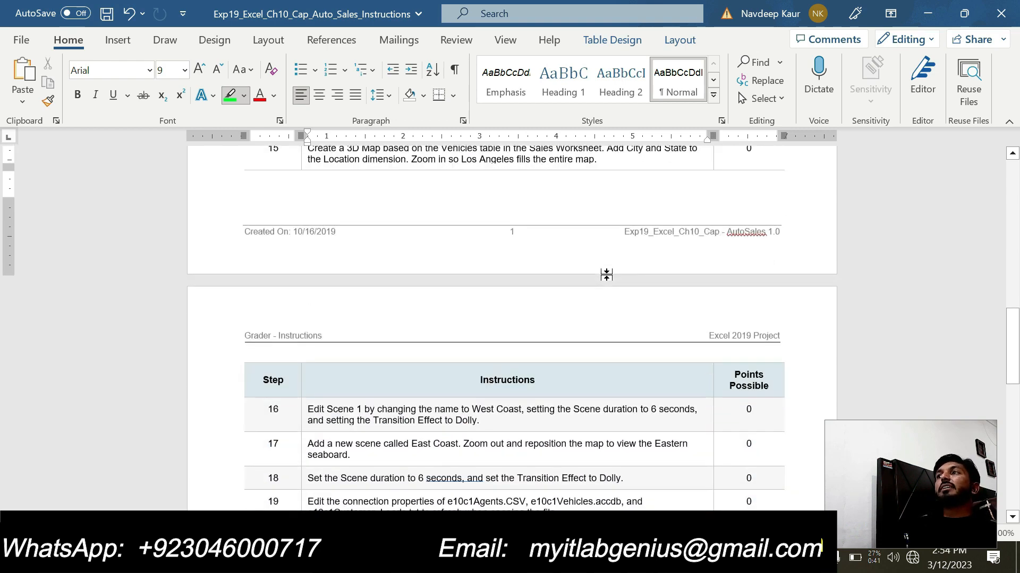
scroll(606, 275, "up", 1)
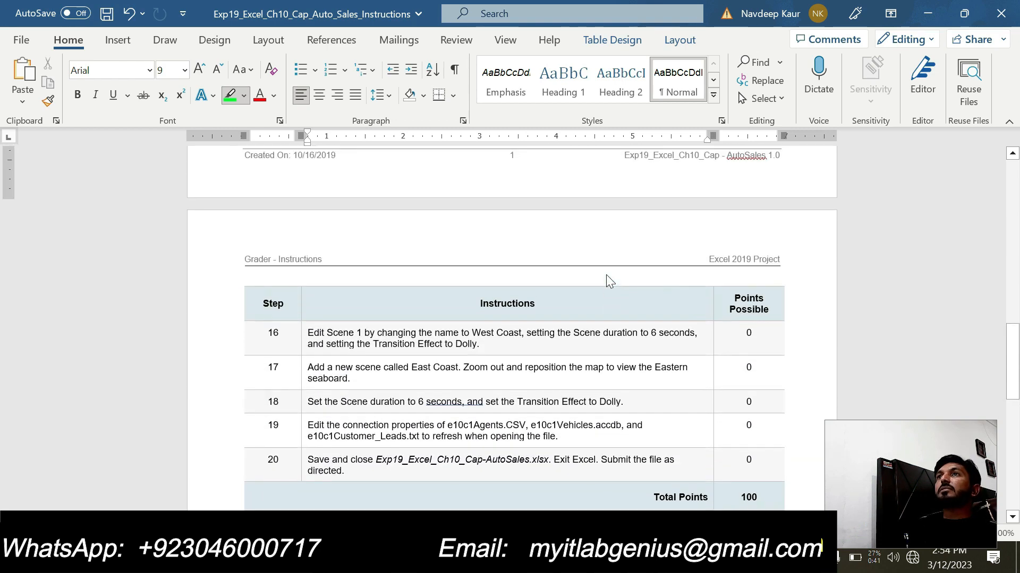
left_click_drag(740, 333, 753, 334)
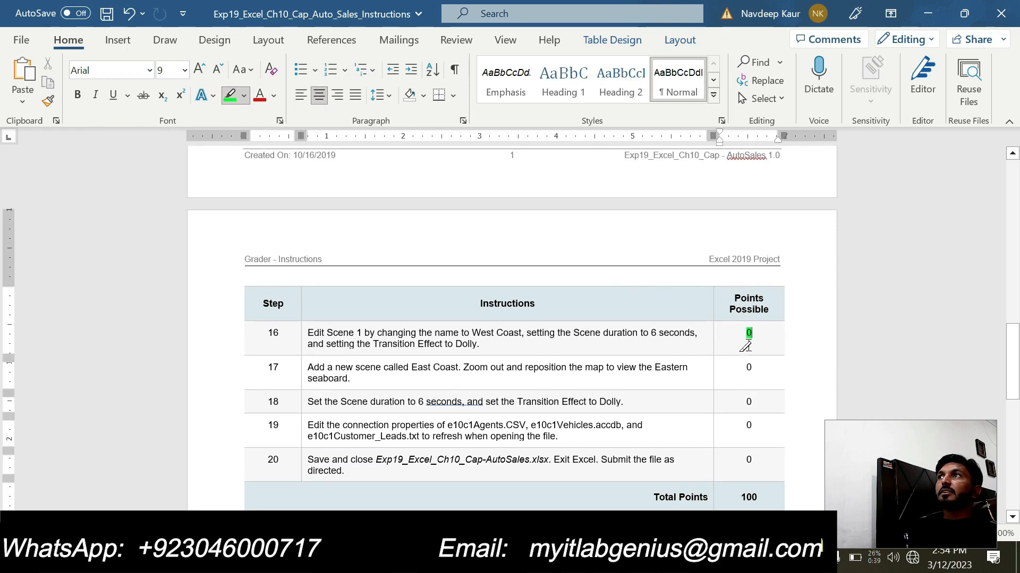
left_click_drag(735, 367, 754, 368)
left_click_drag(741, 402, 755, 426)
left_click_drag(739, 460, 751, 461)
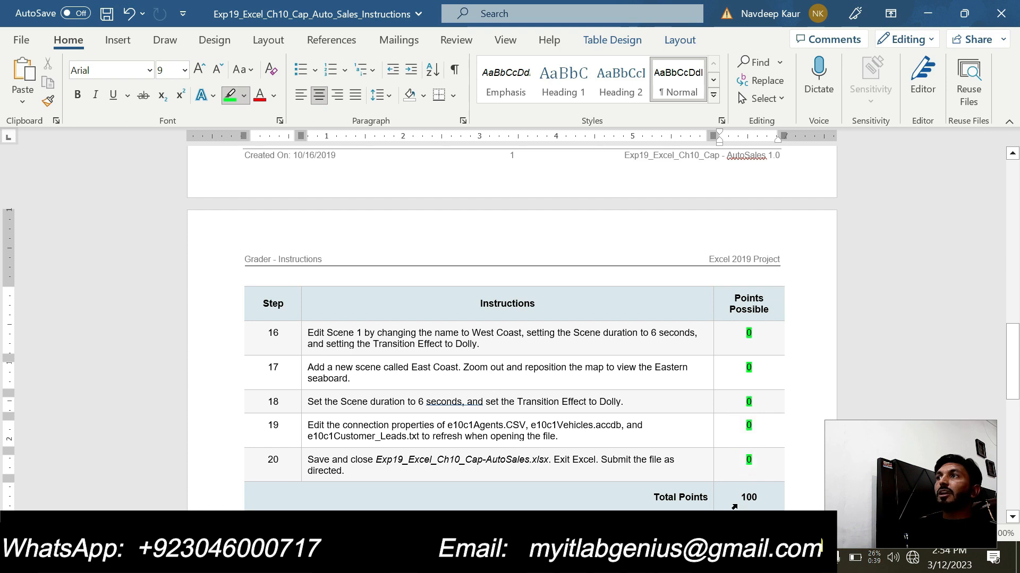
left_click_drag(735, 501, 760, 495)
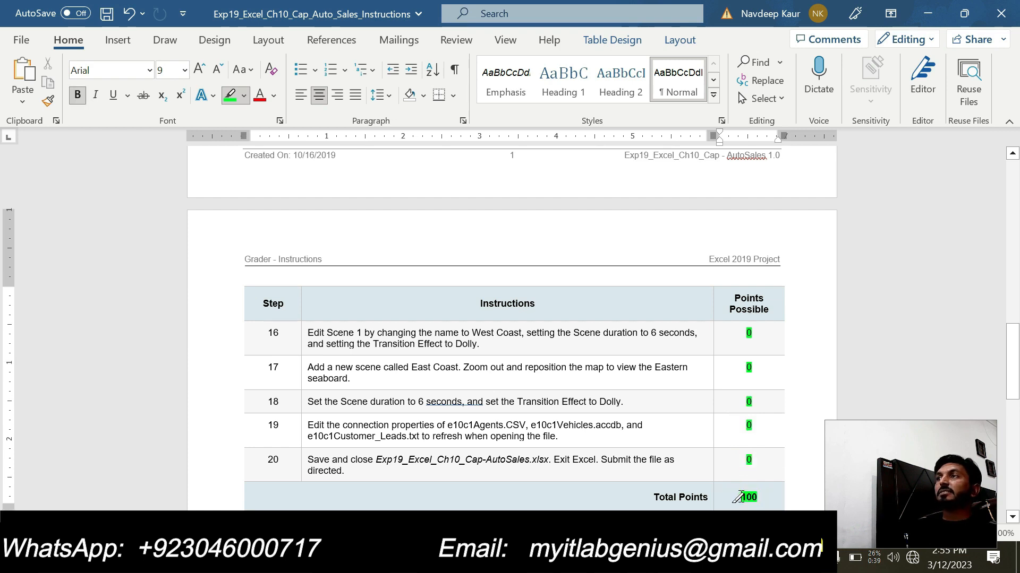
- Review the instructions back to step 1, then switch to the other AutoSales workbook and examine its Sales, Customer_Leads and Agents worksheets
scroll(449, 387, "up", 9)
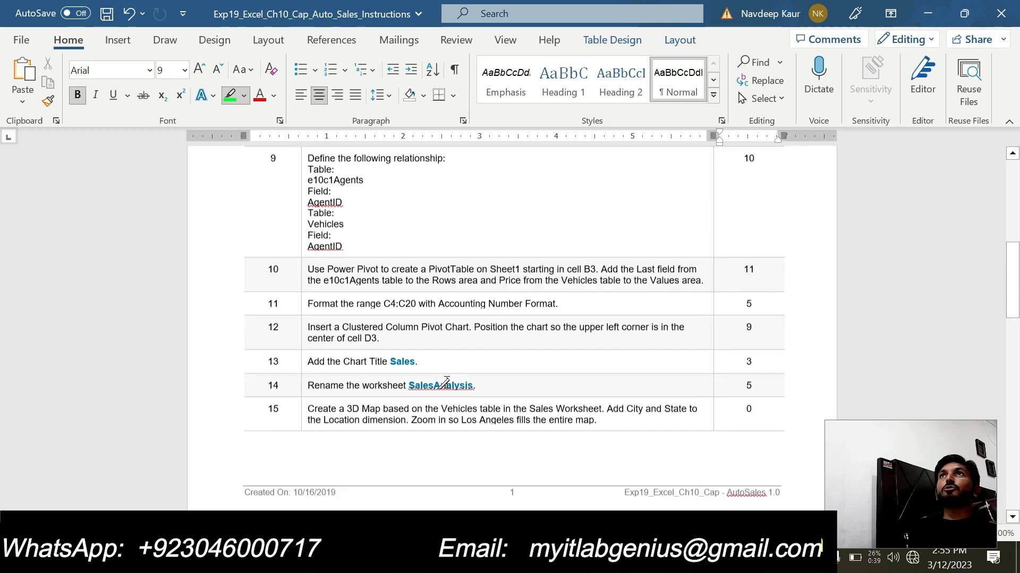
scroll(444, 383, "up", 4)
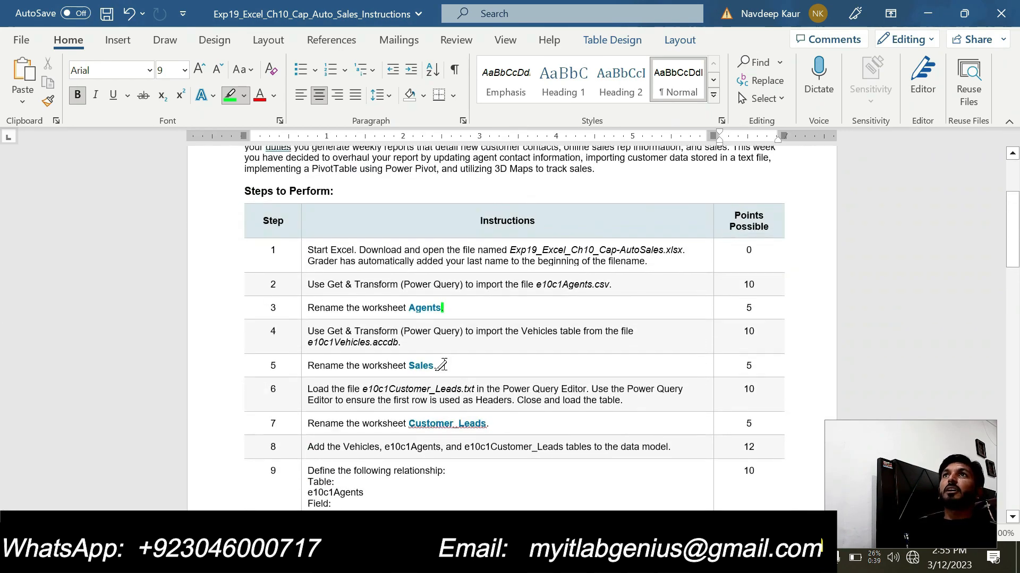
left_click(640, 559)
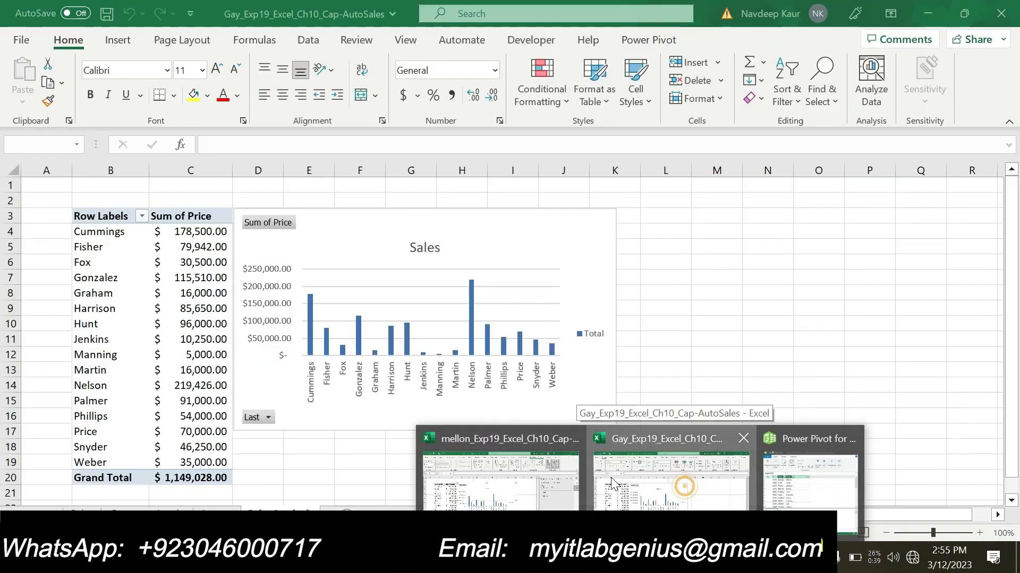
left_click(683, 484)
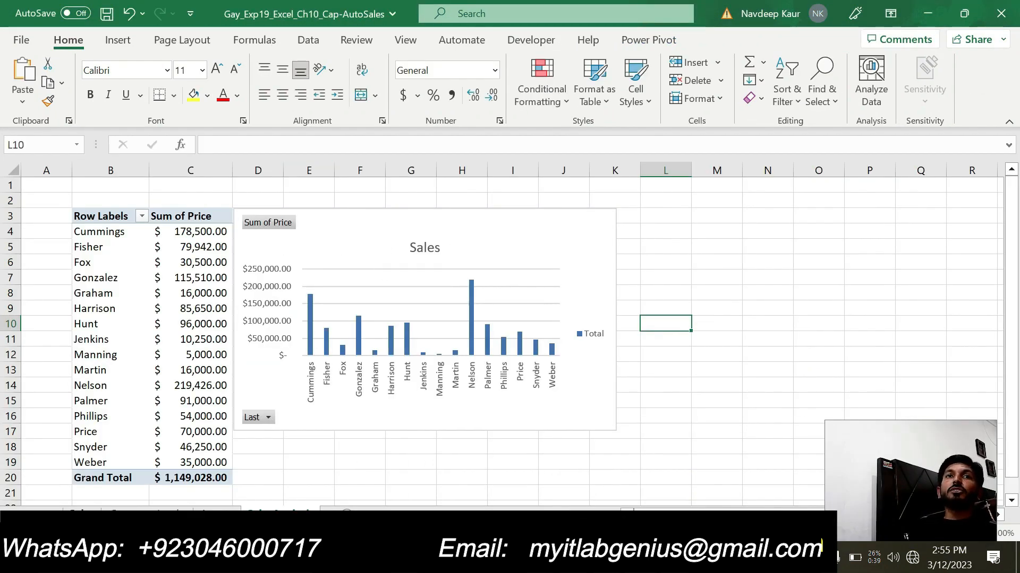
left_click(81, 514)
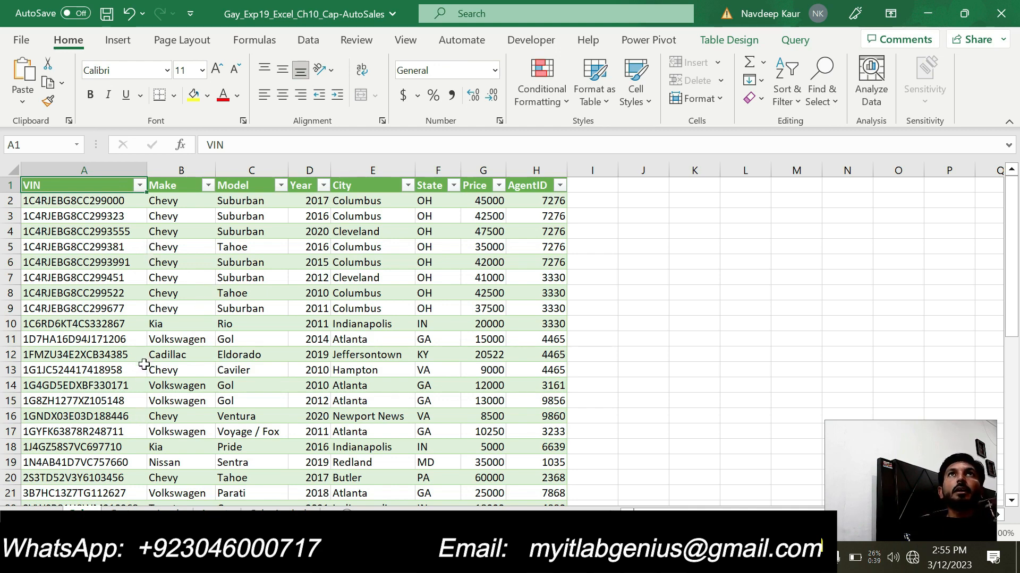
left_click(139, 515)
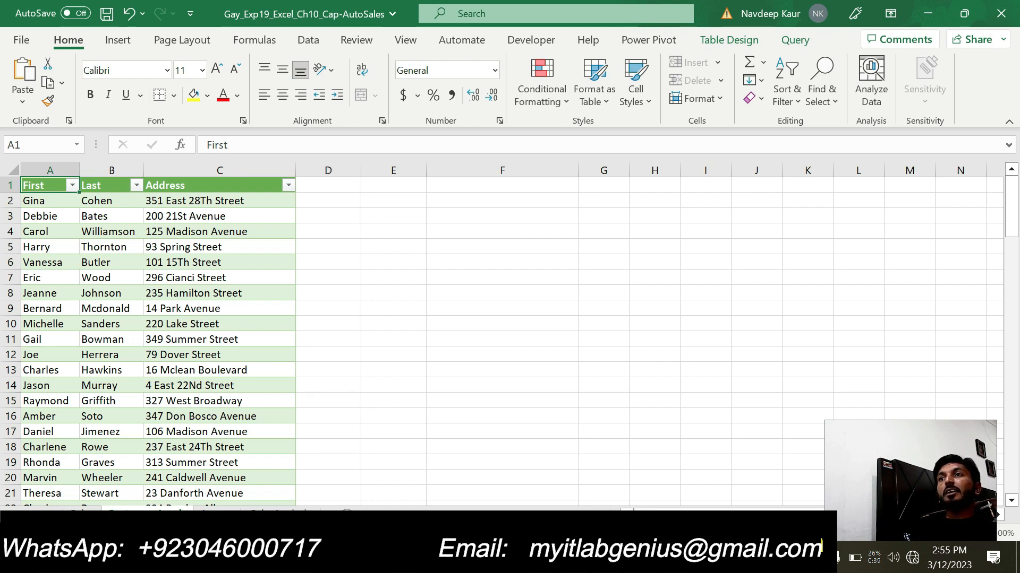
mouse_move(539, 558)
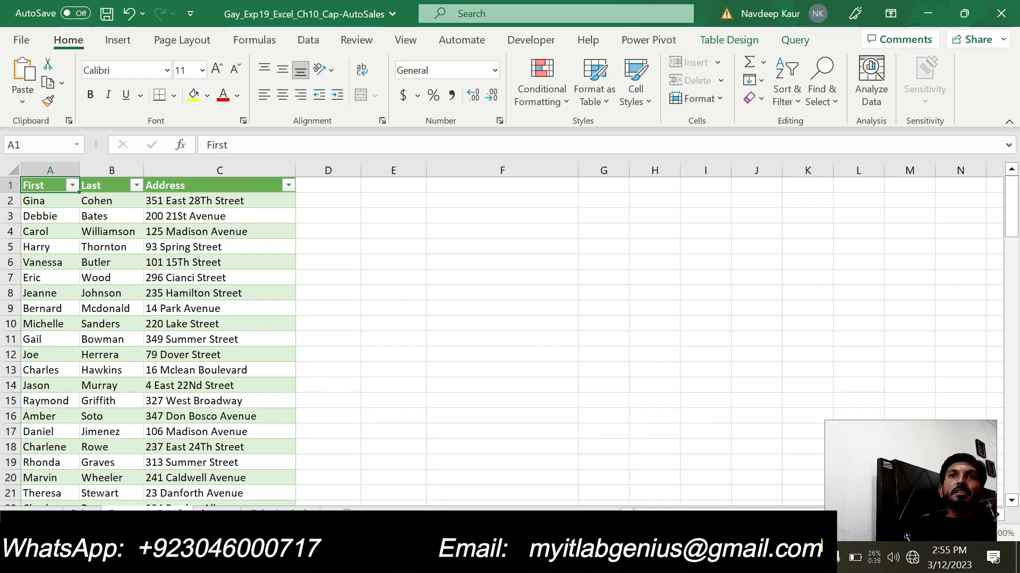
left_click(214, 515)
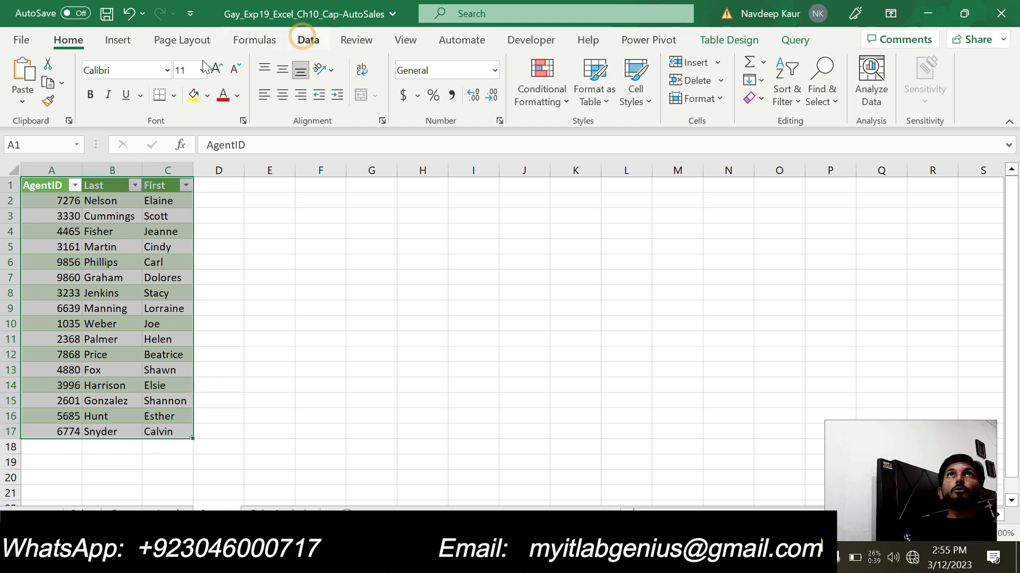
- Show the Get Data sources for importing from a file, including Text/CSV
left_click(308, 40)
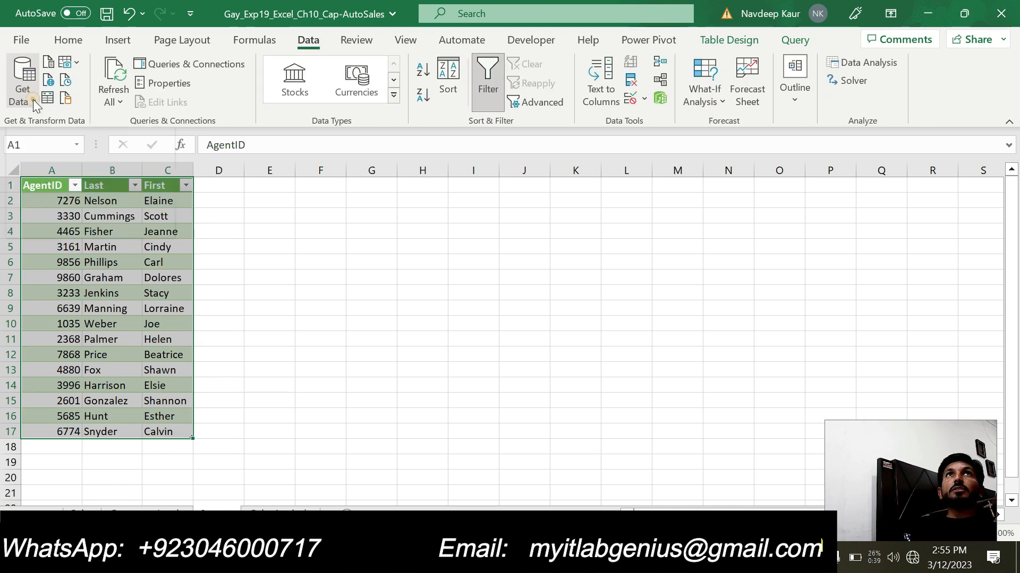
left_click(33, 100)
mouse_move(90, 127)
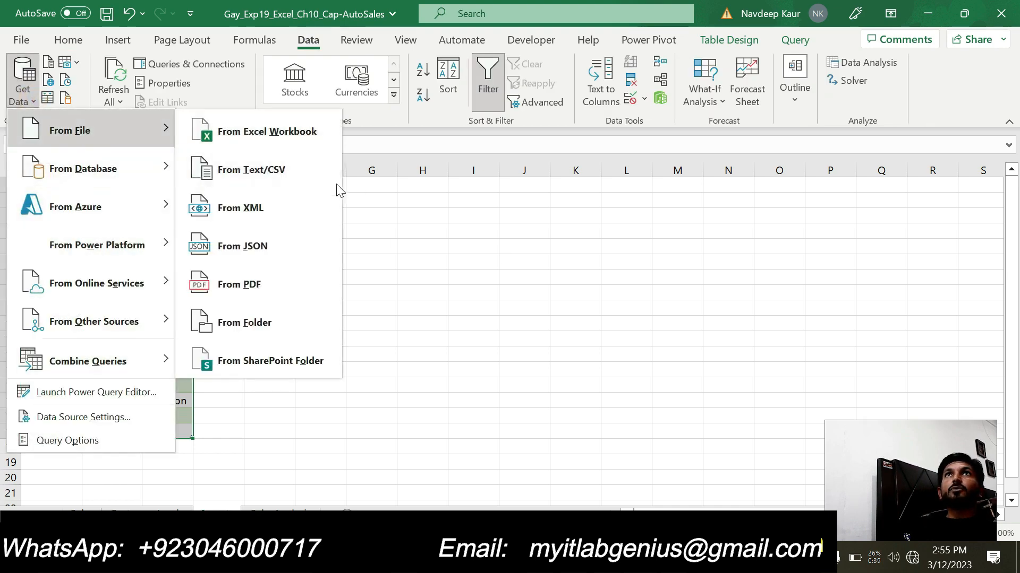
left_click(291, 181)
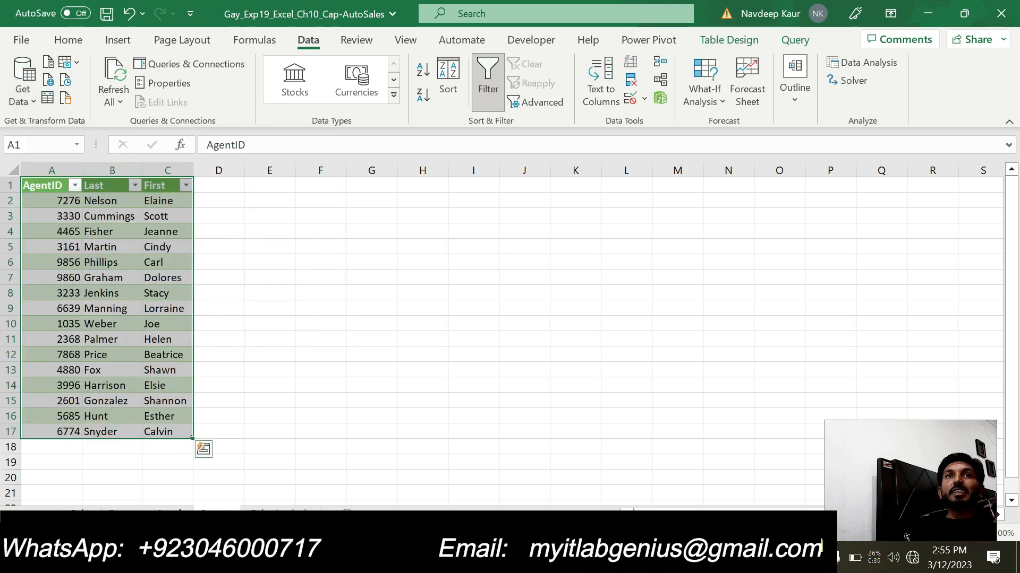
- Look through the Sales, Customer_Leads and Agents worksheets again and return to the SalesAnalysis worksheet
left_click(89, 513)
left_click(147, 514)
left_click(206, 513)
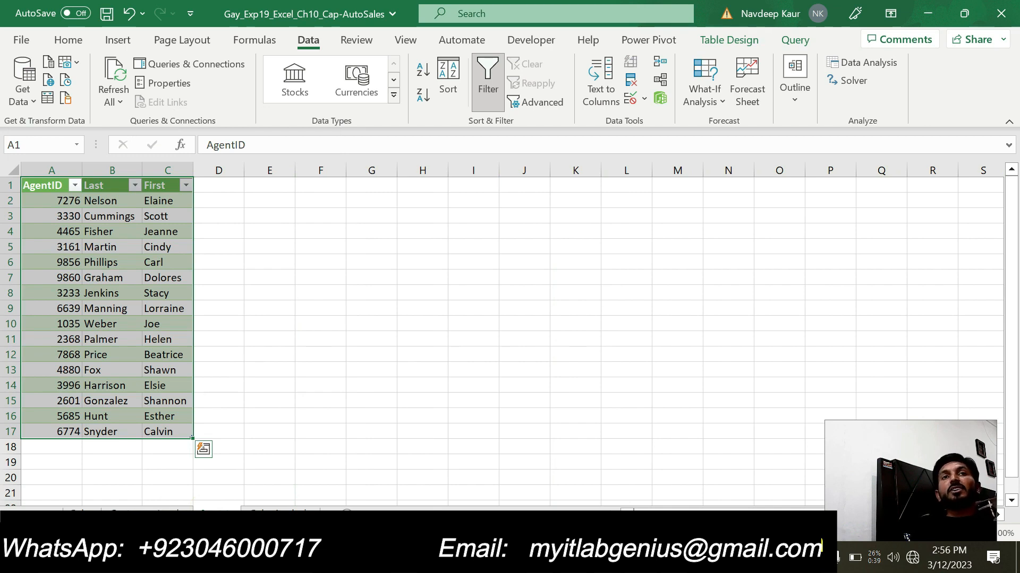
left_click(141, 513)
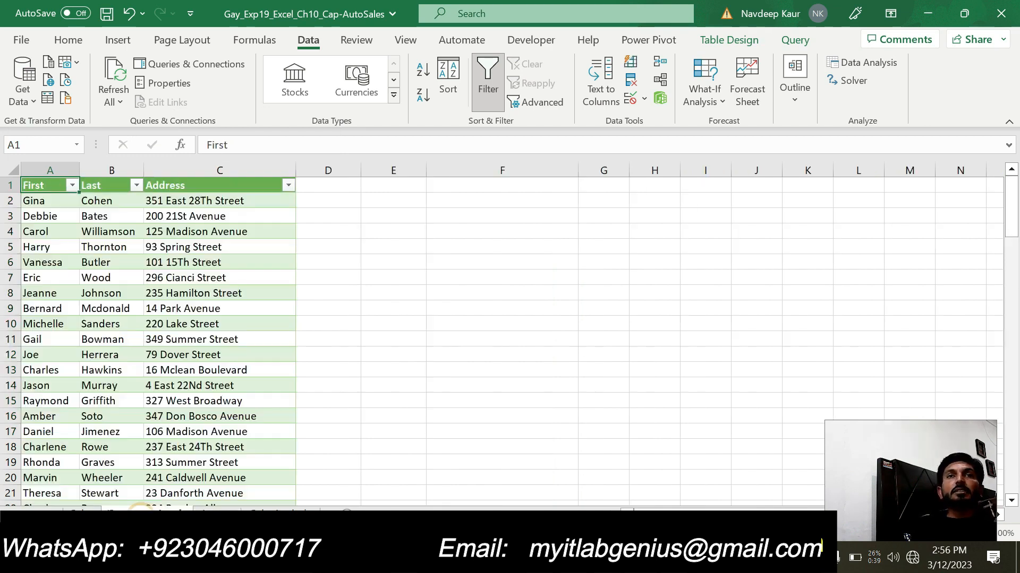
left_click(85, 513)
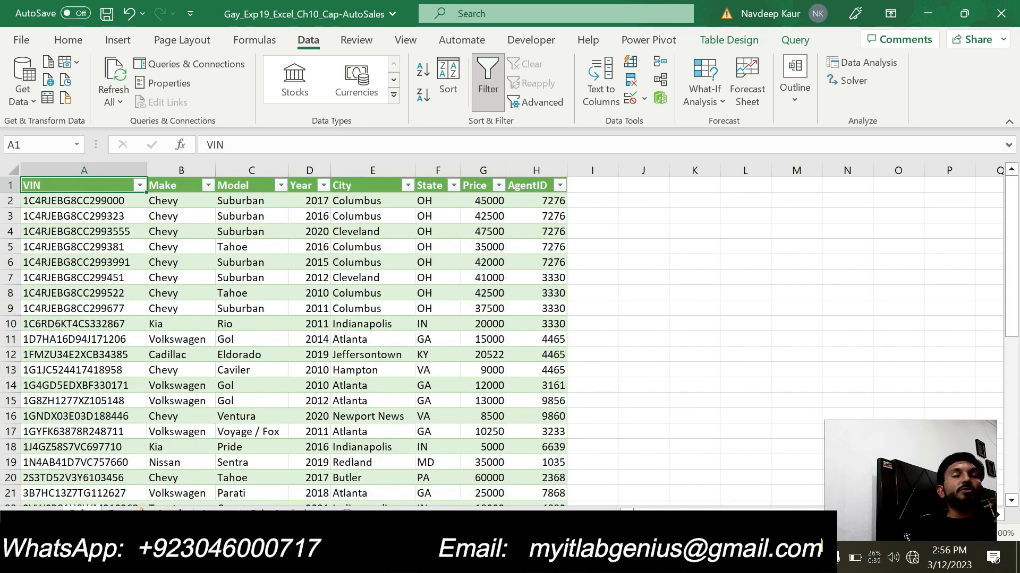
left_click(142, 513)
left_click(257, 512)
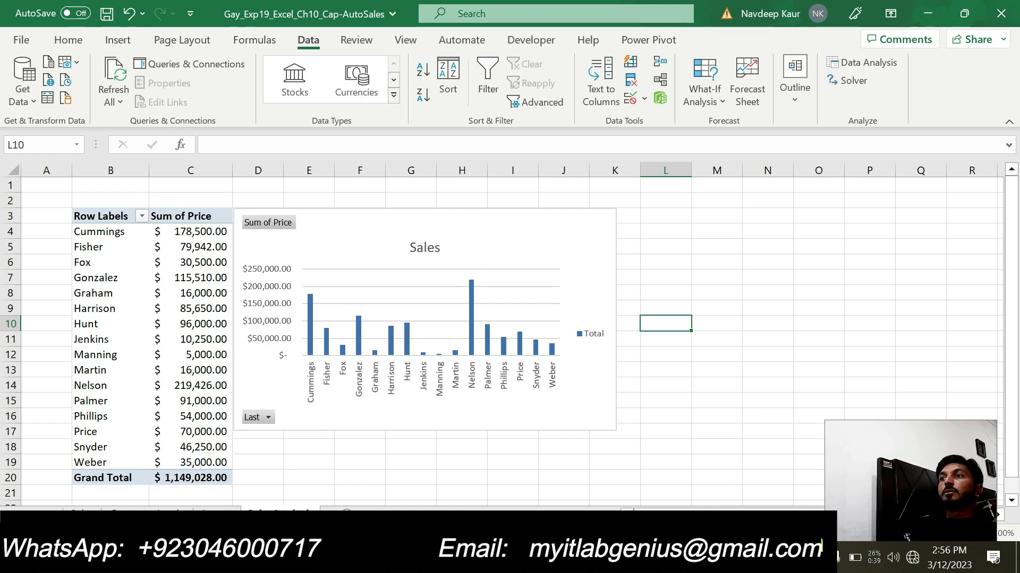
- Check the instructions around step 7 in Word, then switch back to Excel and view the Customer_Leads worksheet
left_click(673, 560)
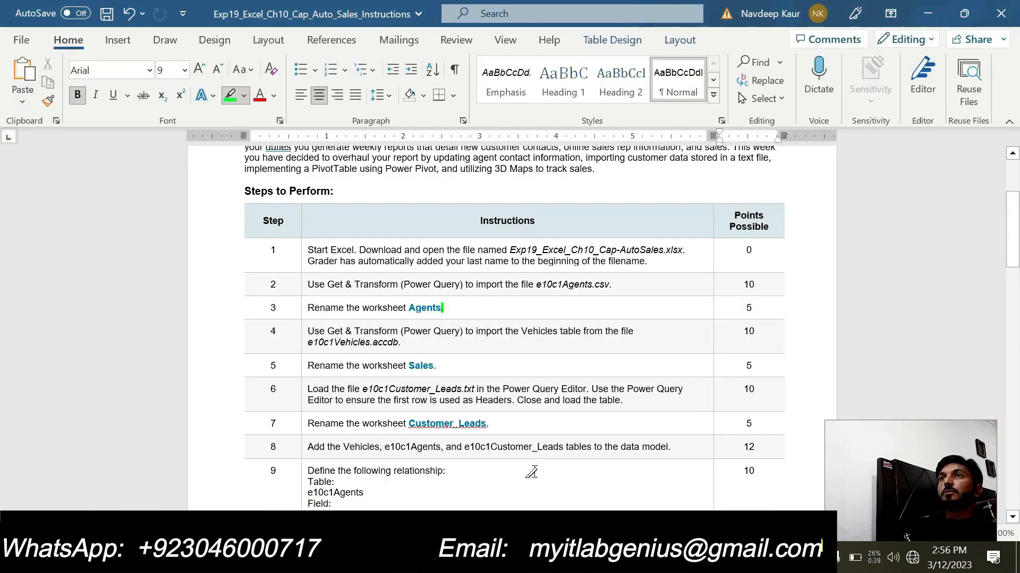
left_click(519, 425)
key("alt+Tab")
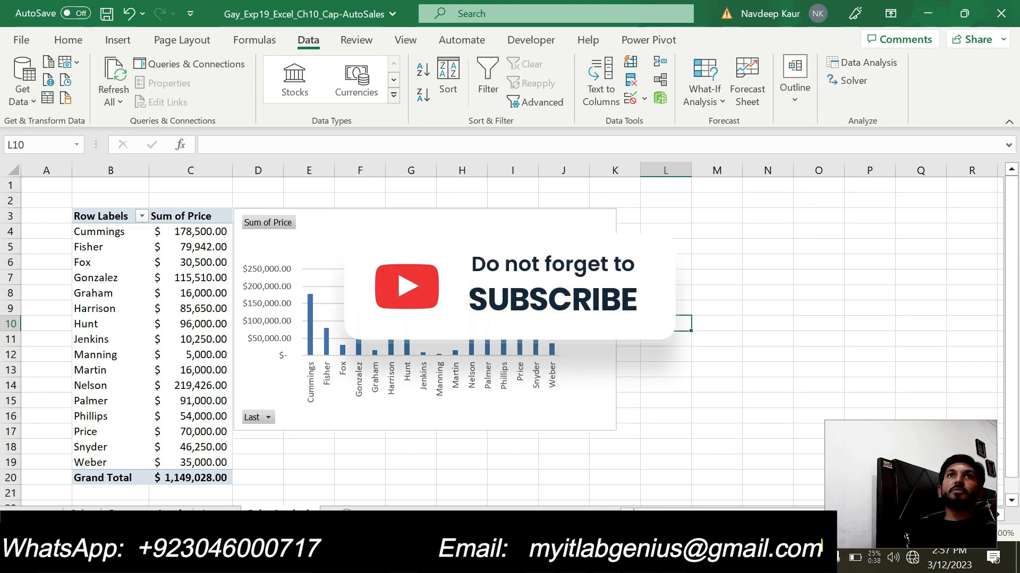
left_click(159, 508)
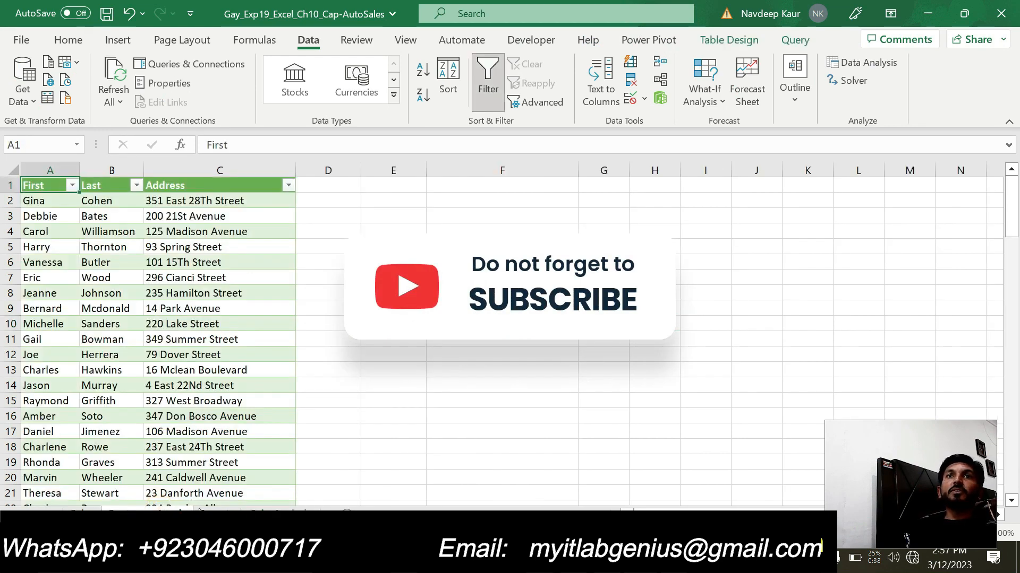